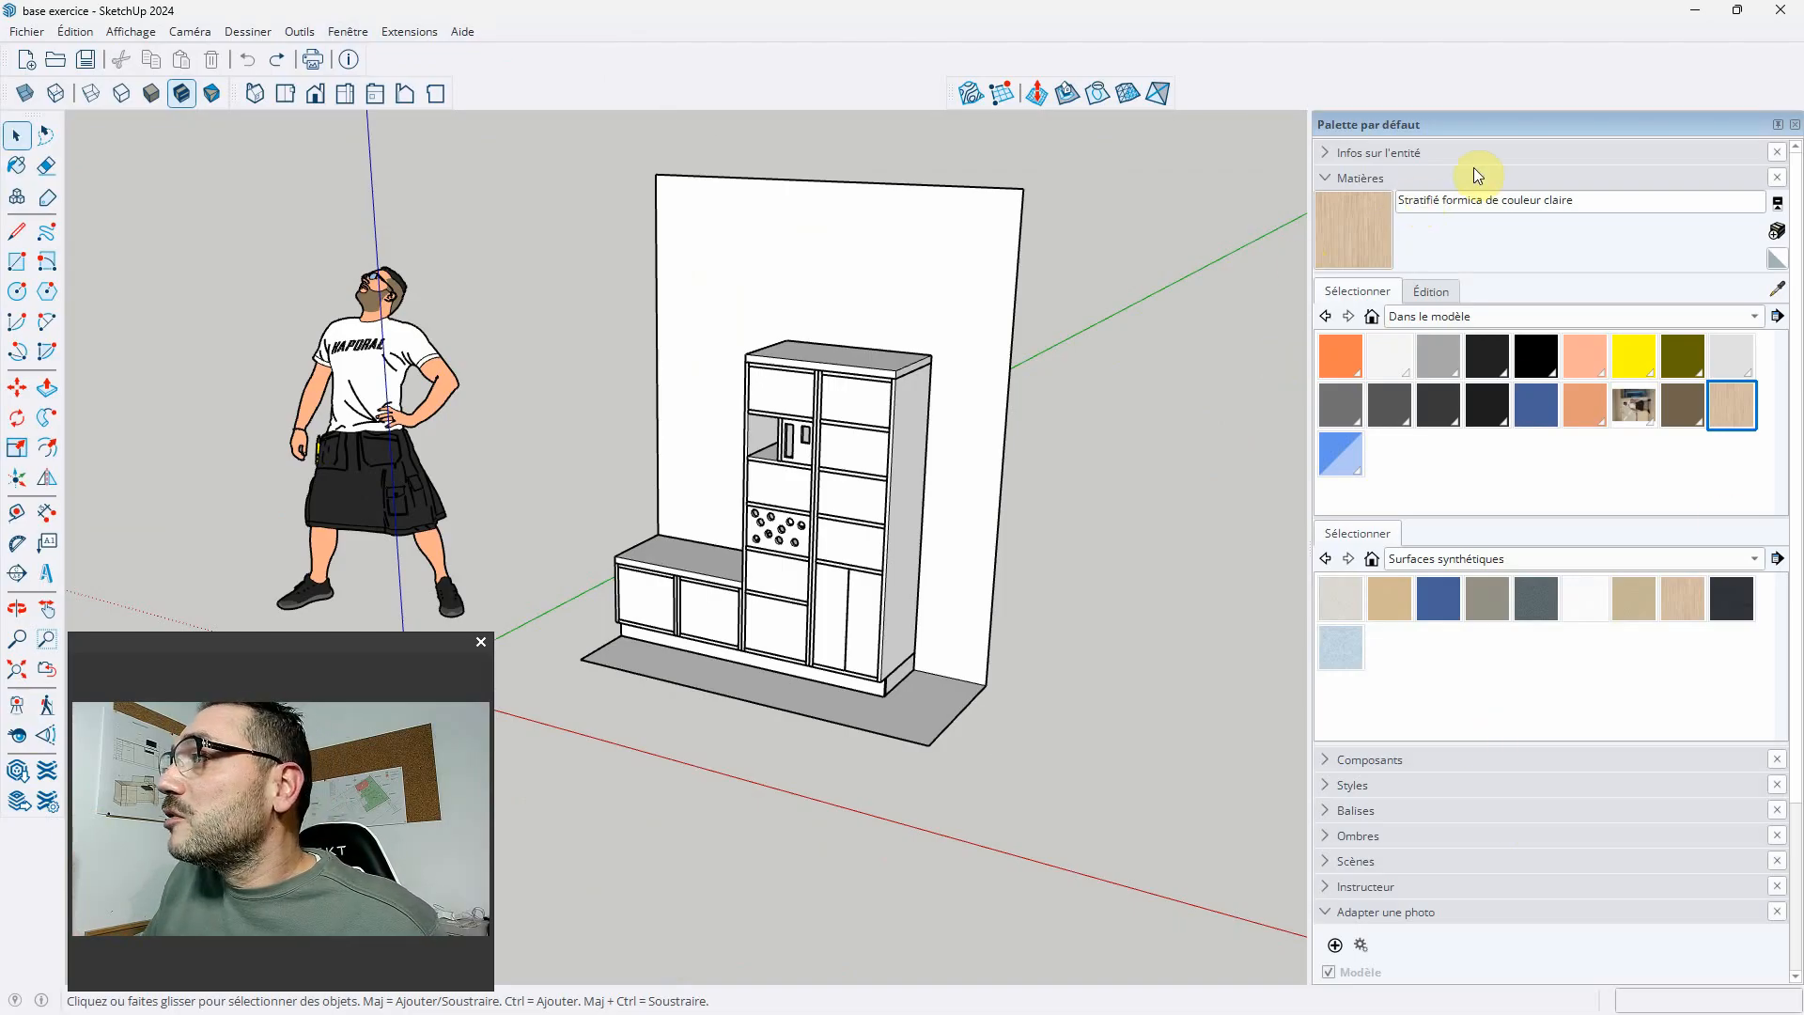
- Start the Paint Bucket and show the Bois material collection
click(1794, 124)
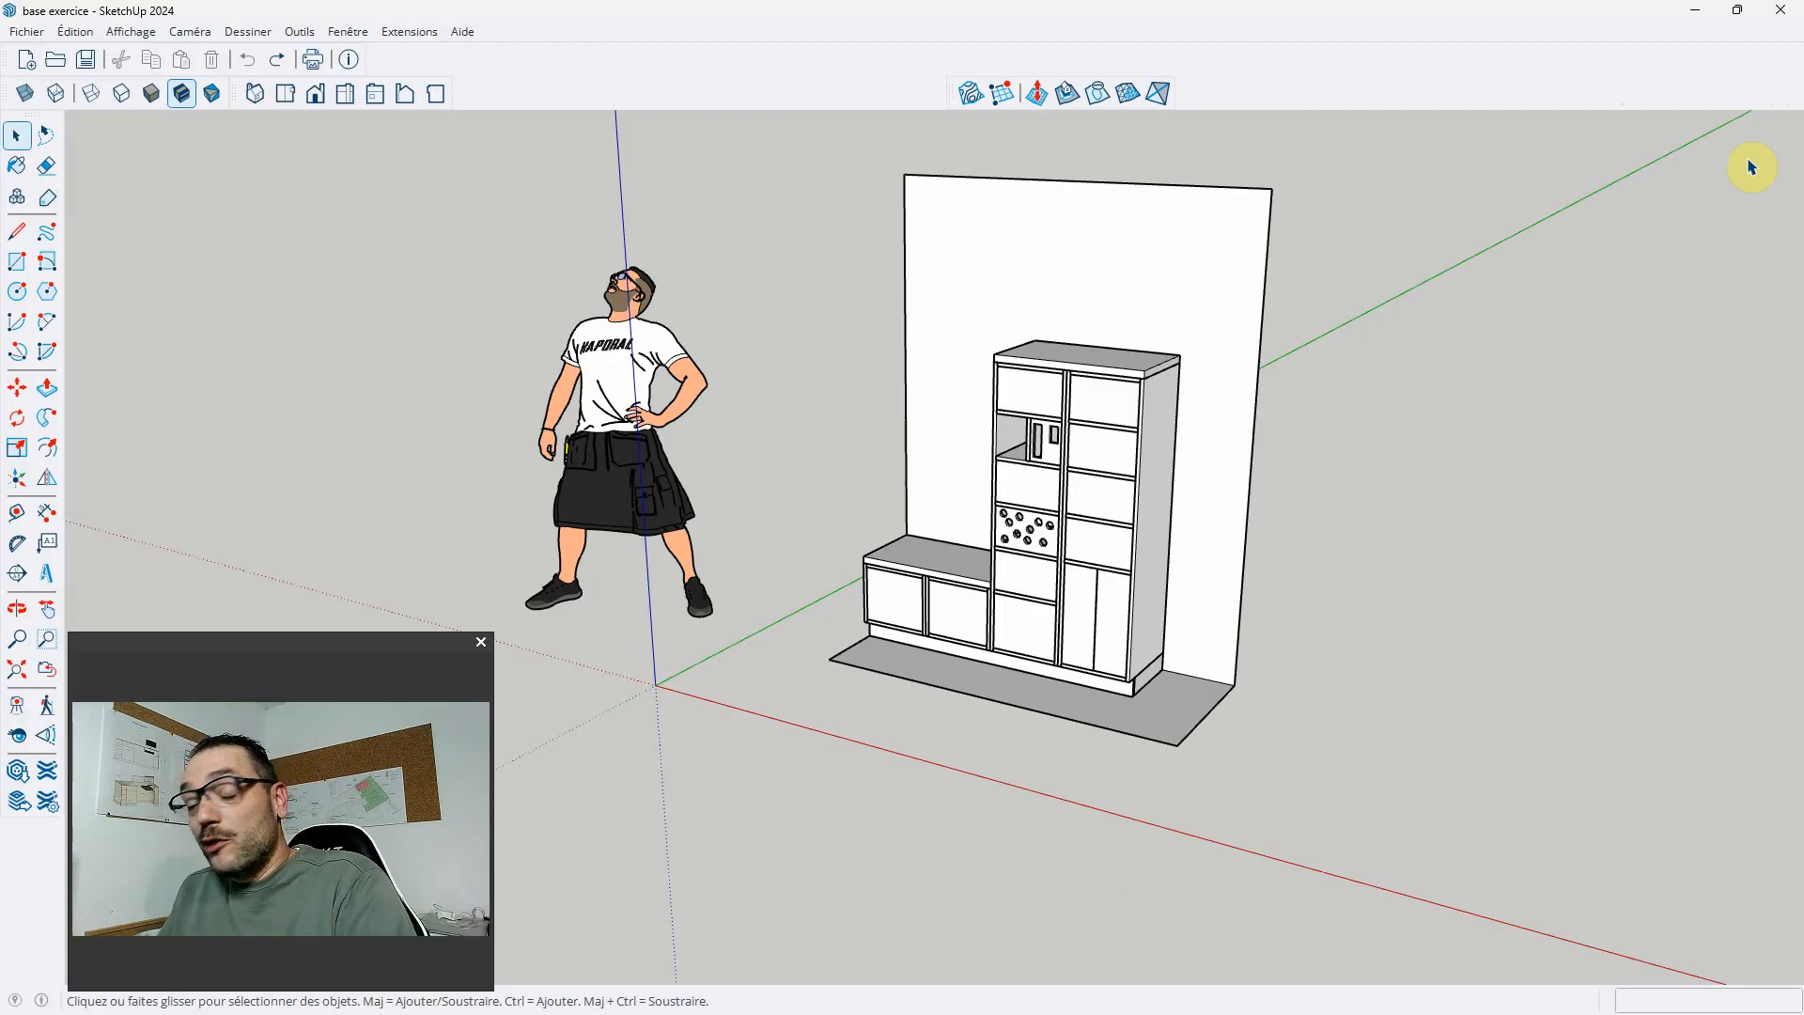
key(b)
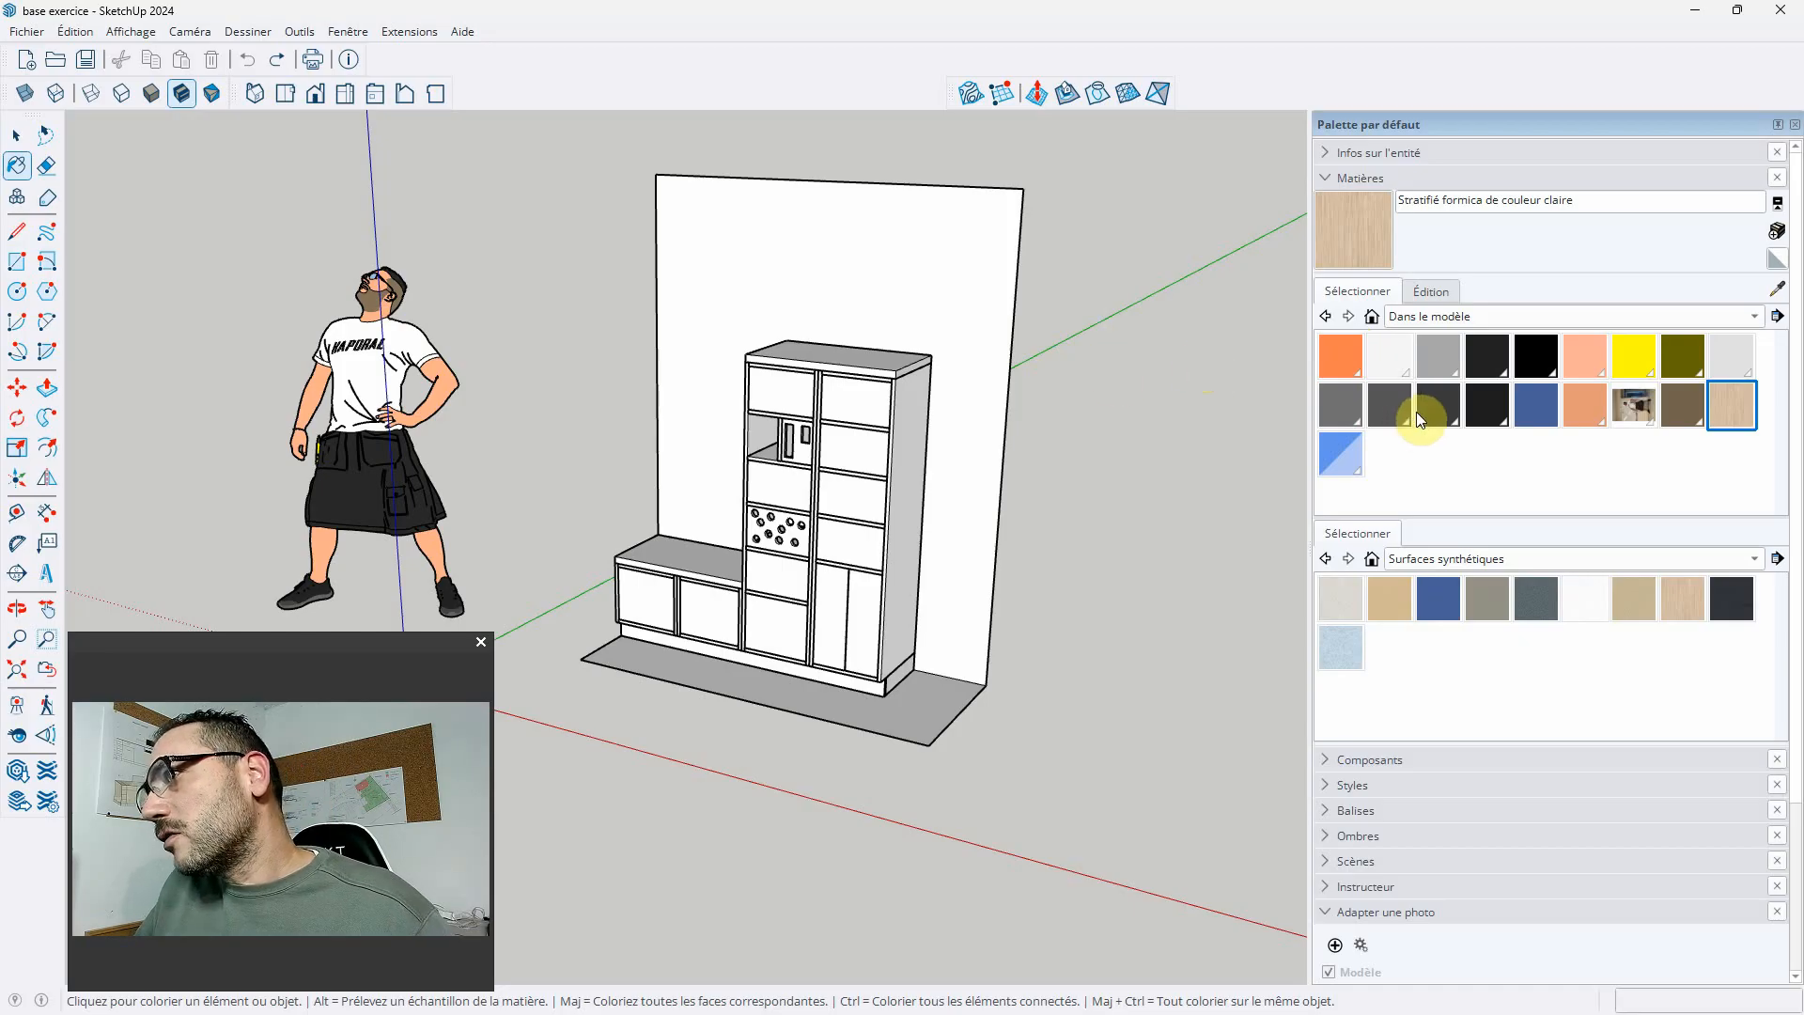
click(1385, 315)
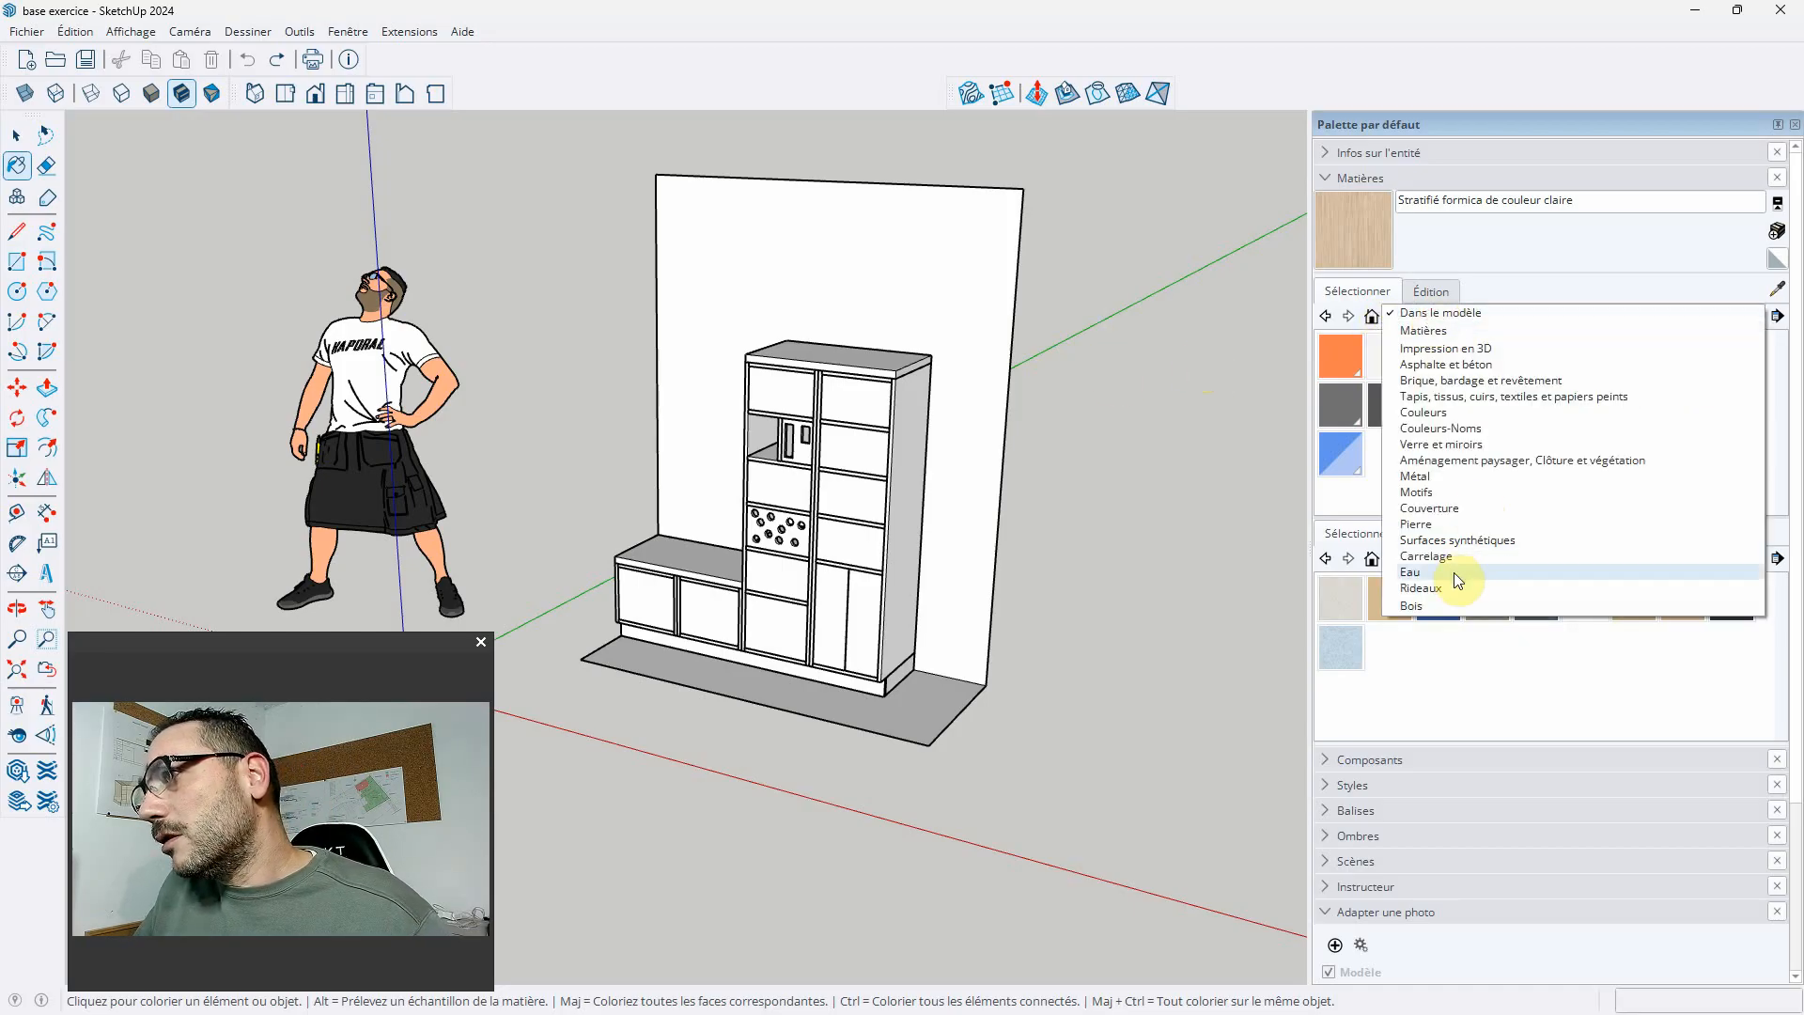
click(1452, 607)
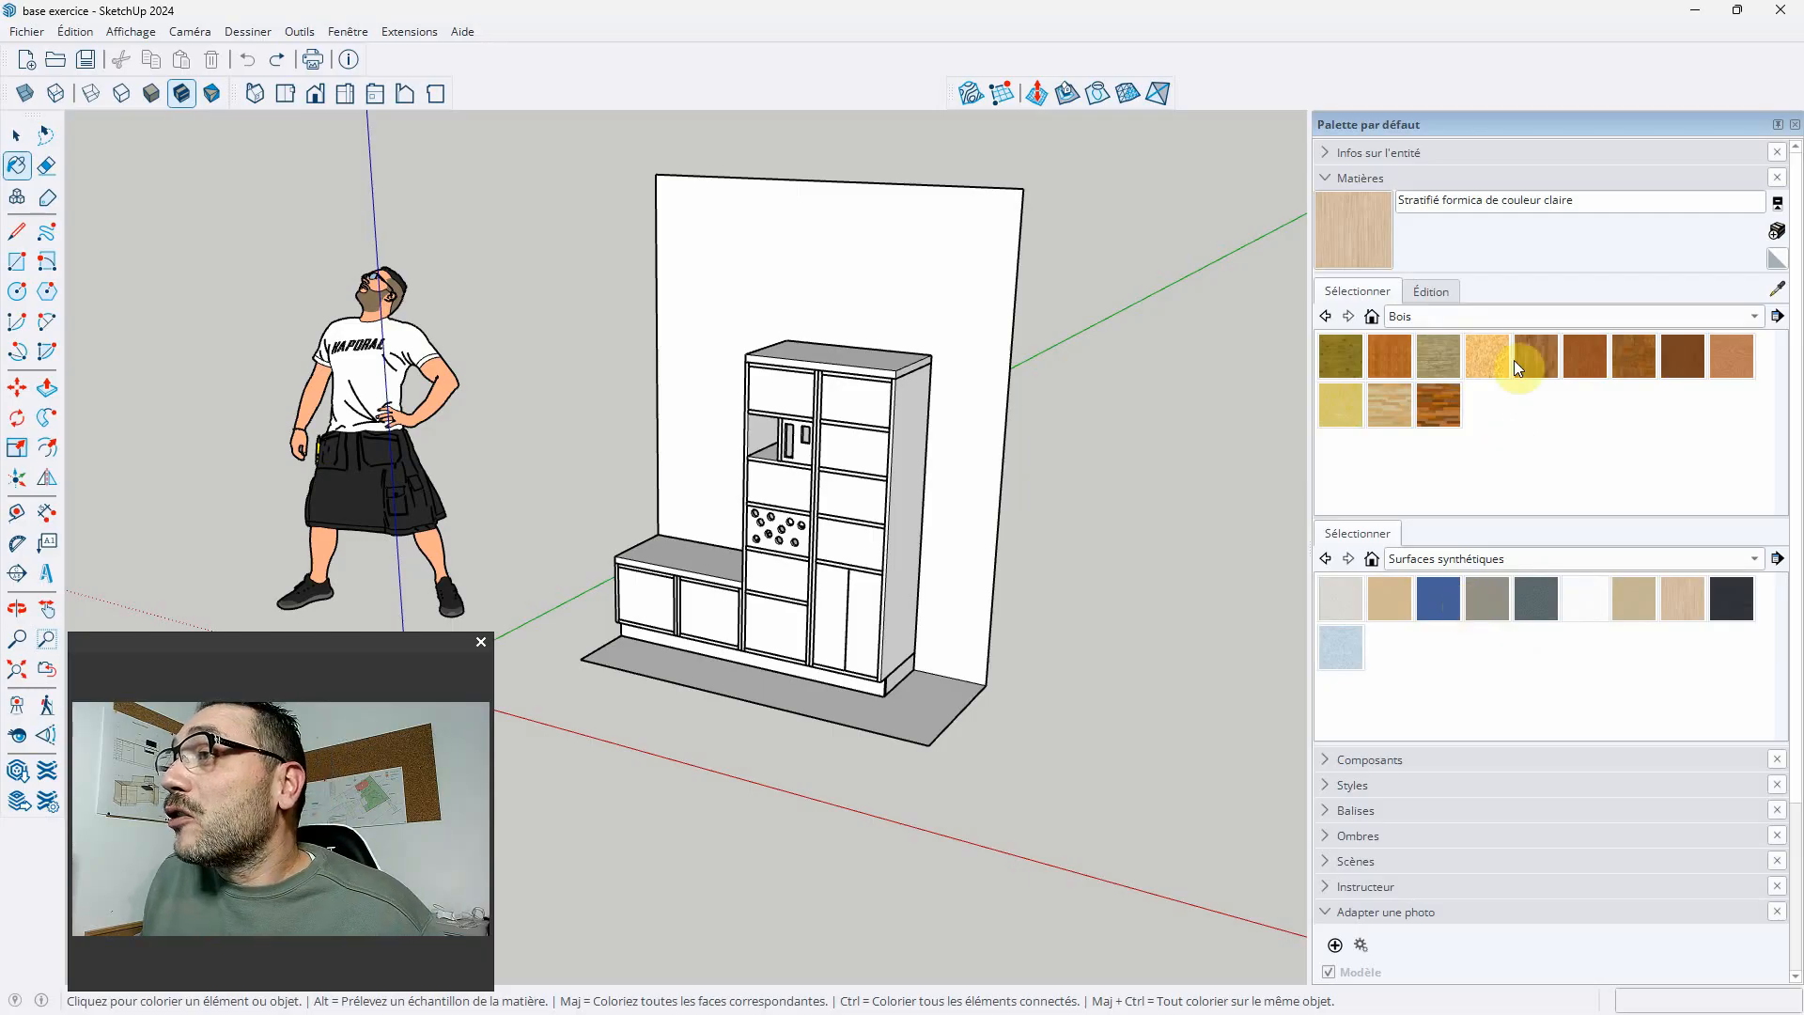
- View the Aménagement paysager, Clôture et végétation material collection and return to the Bois collection
click(1434, 316)
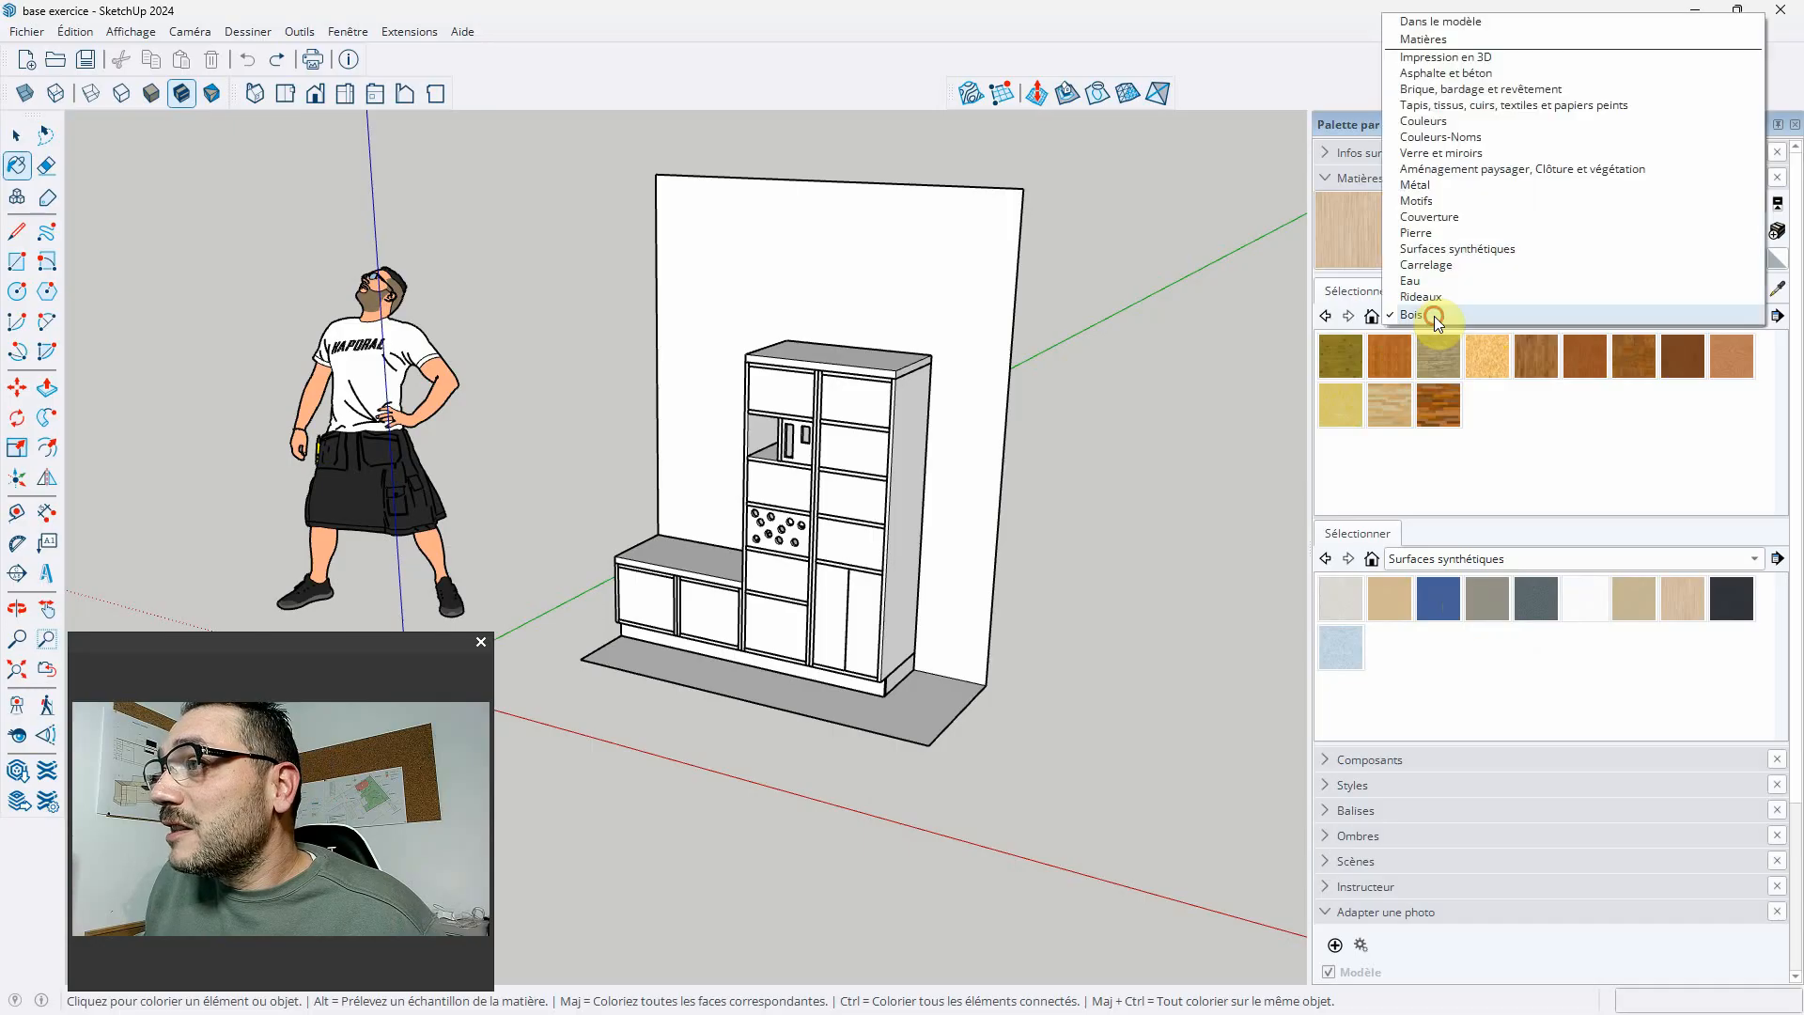
click(1534, 172)
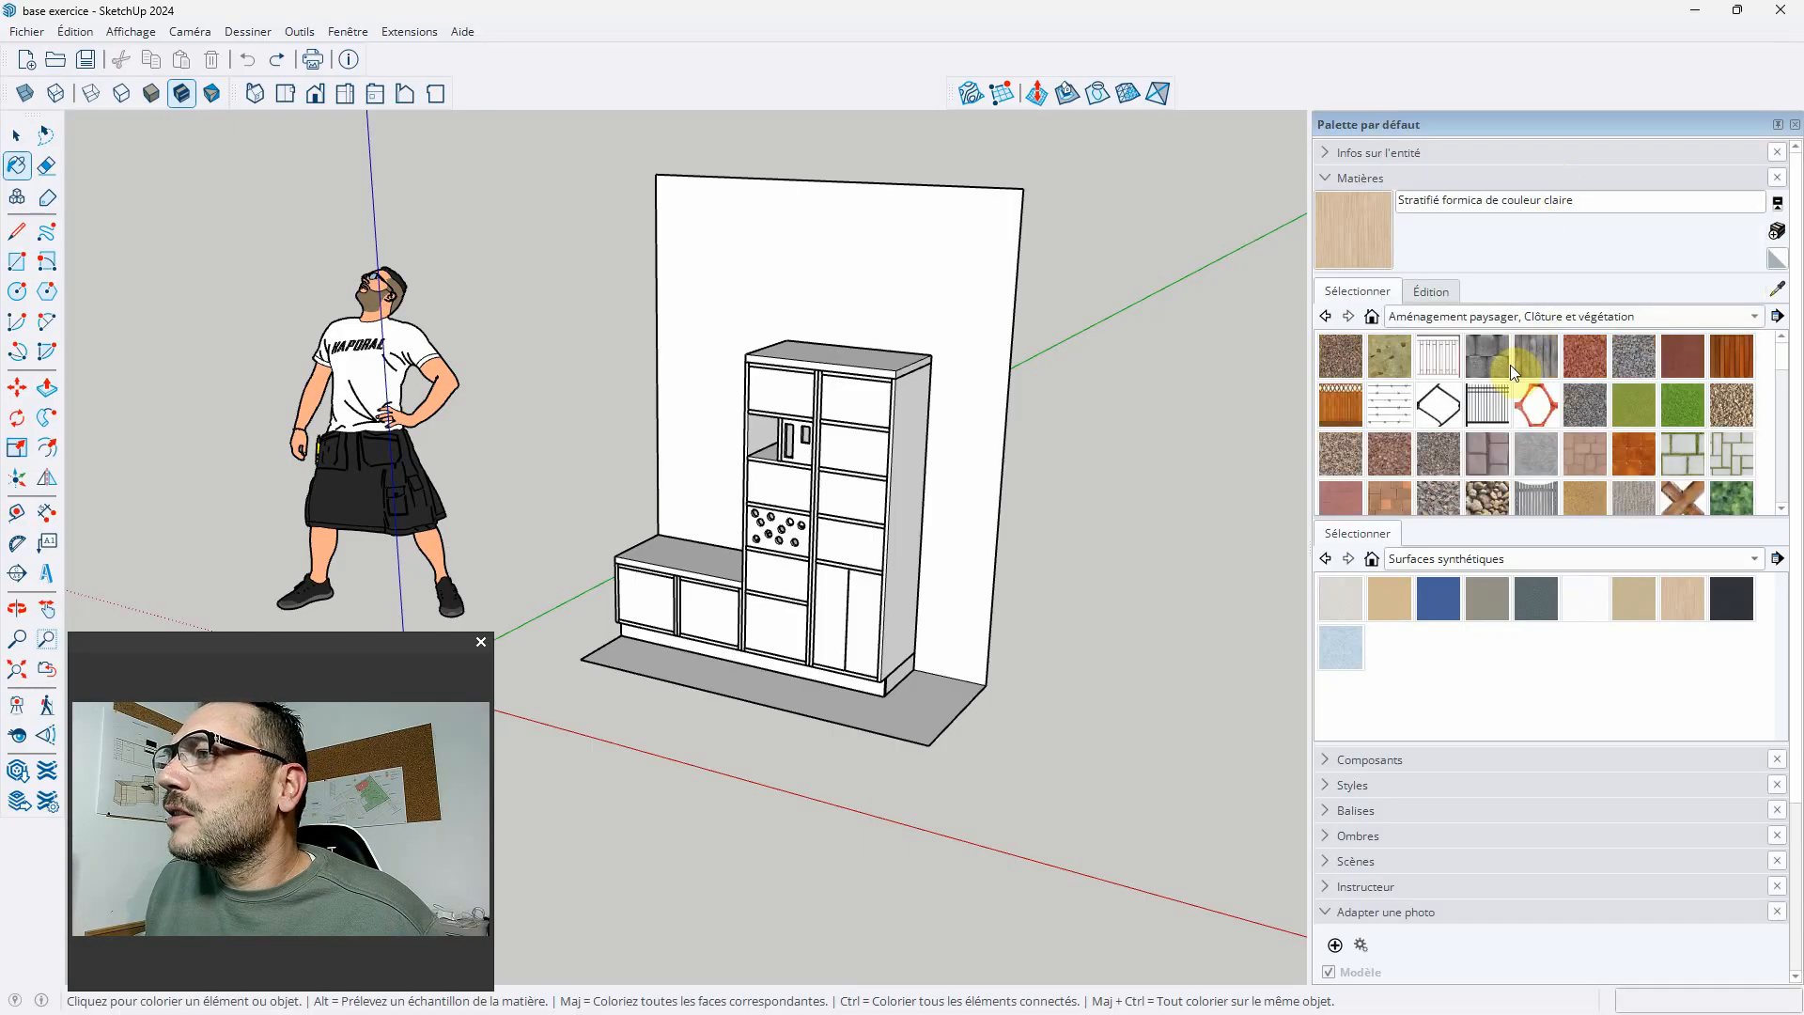
click(1486, 319)
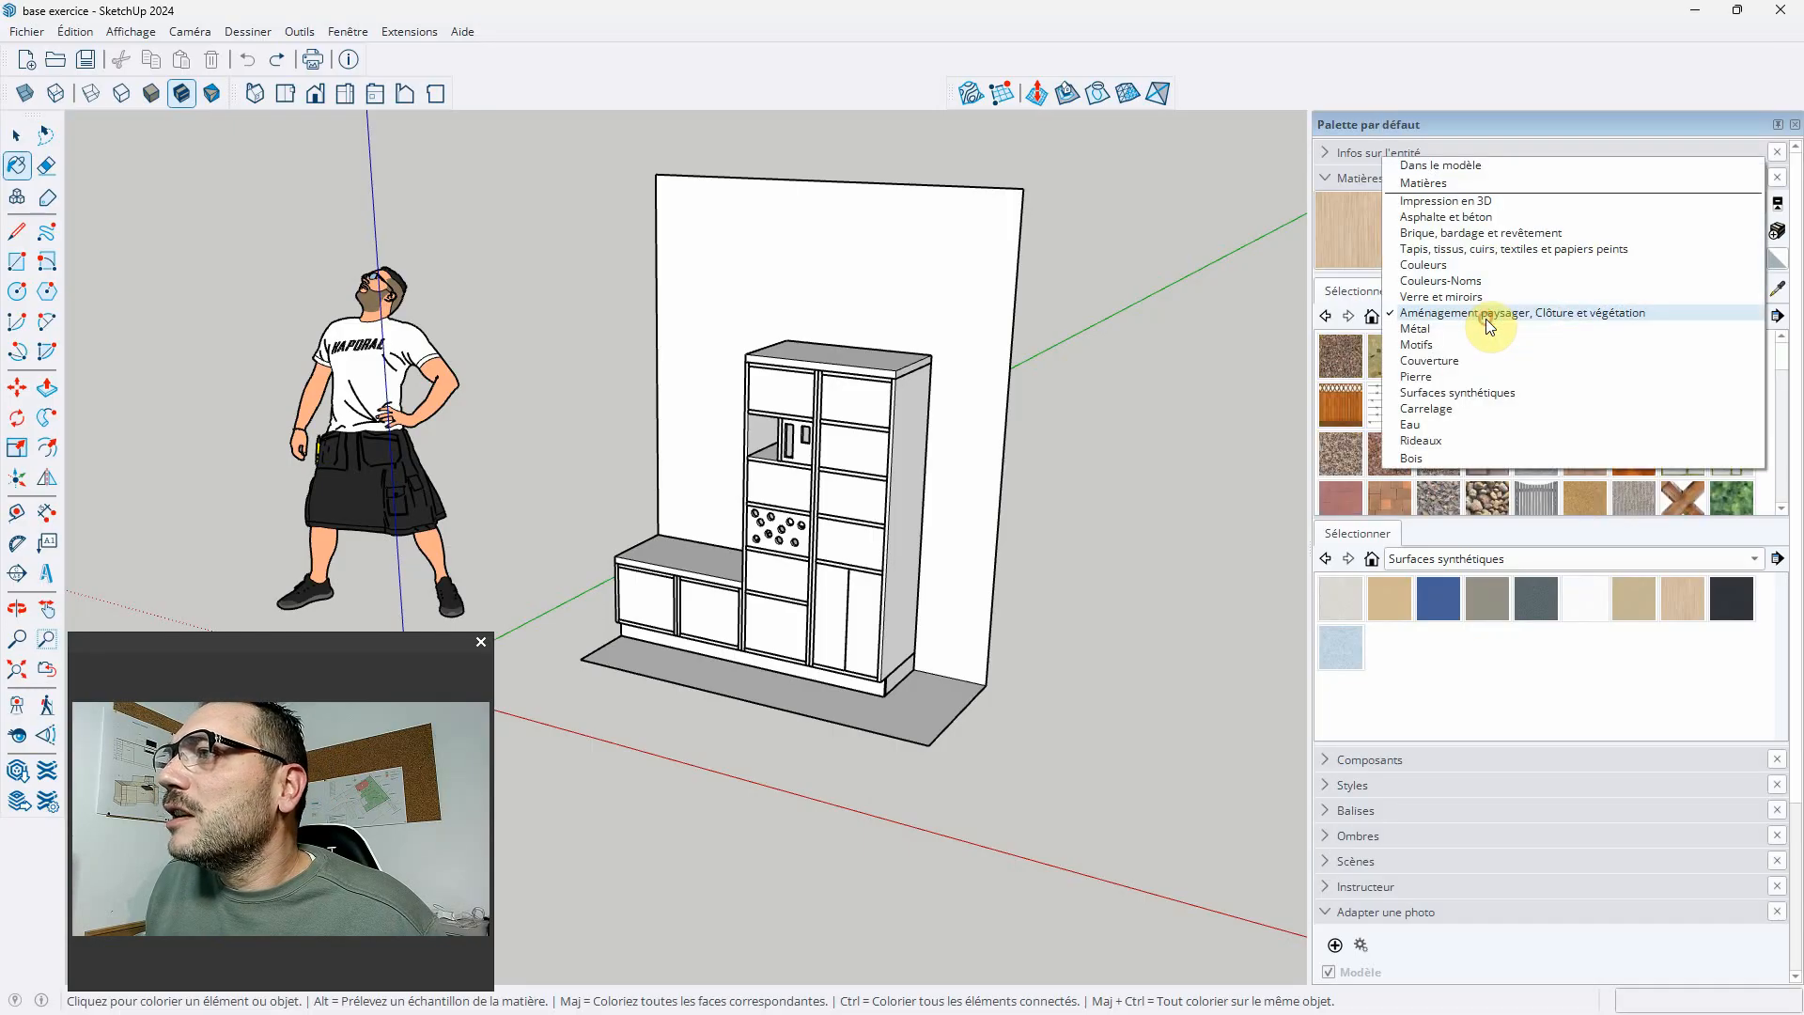
click(1441, 459)
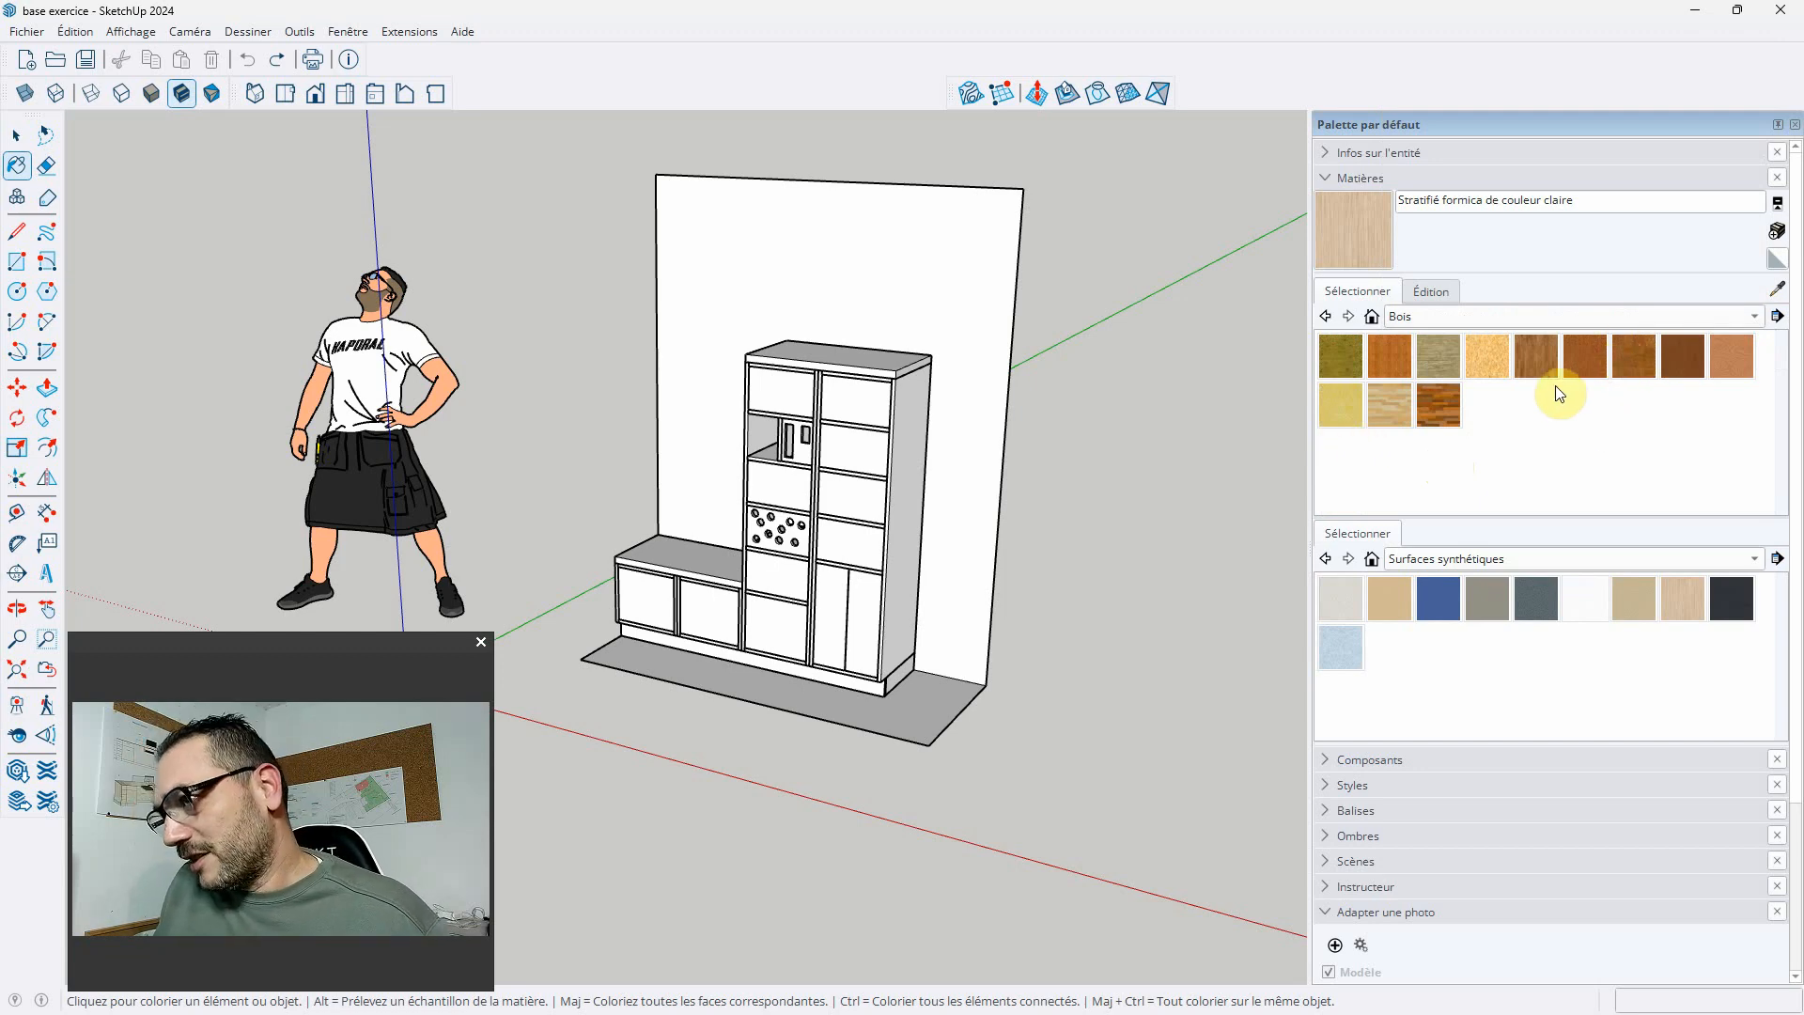
- Paint the low cabinet's left door and its top with Stratifié formica de couleur claire from the Surfaces synthétiques collection
click(1549, 318)
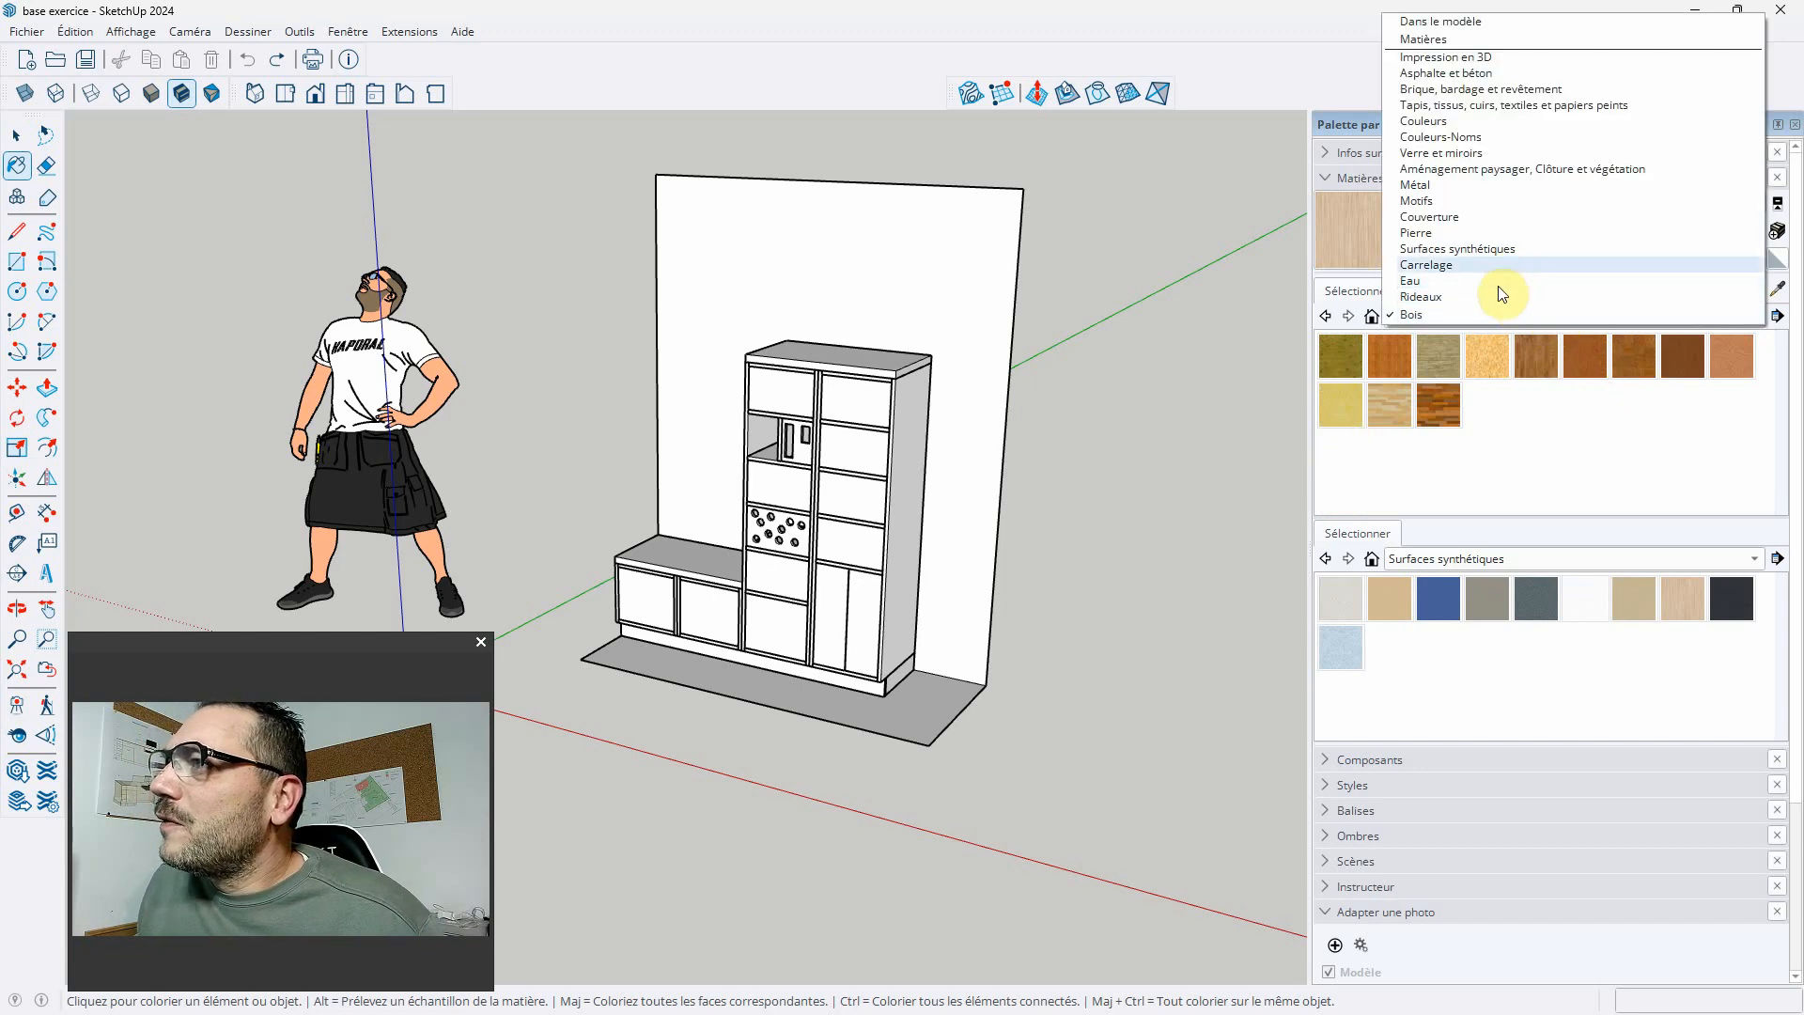
click(1498, 244)
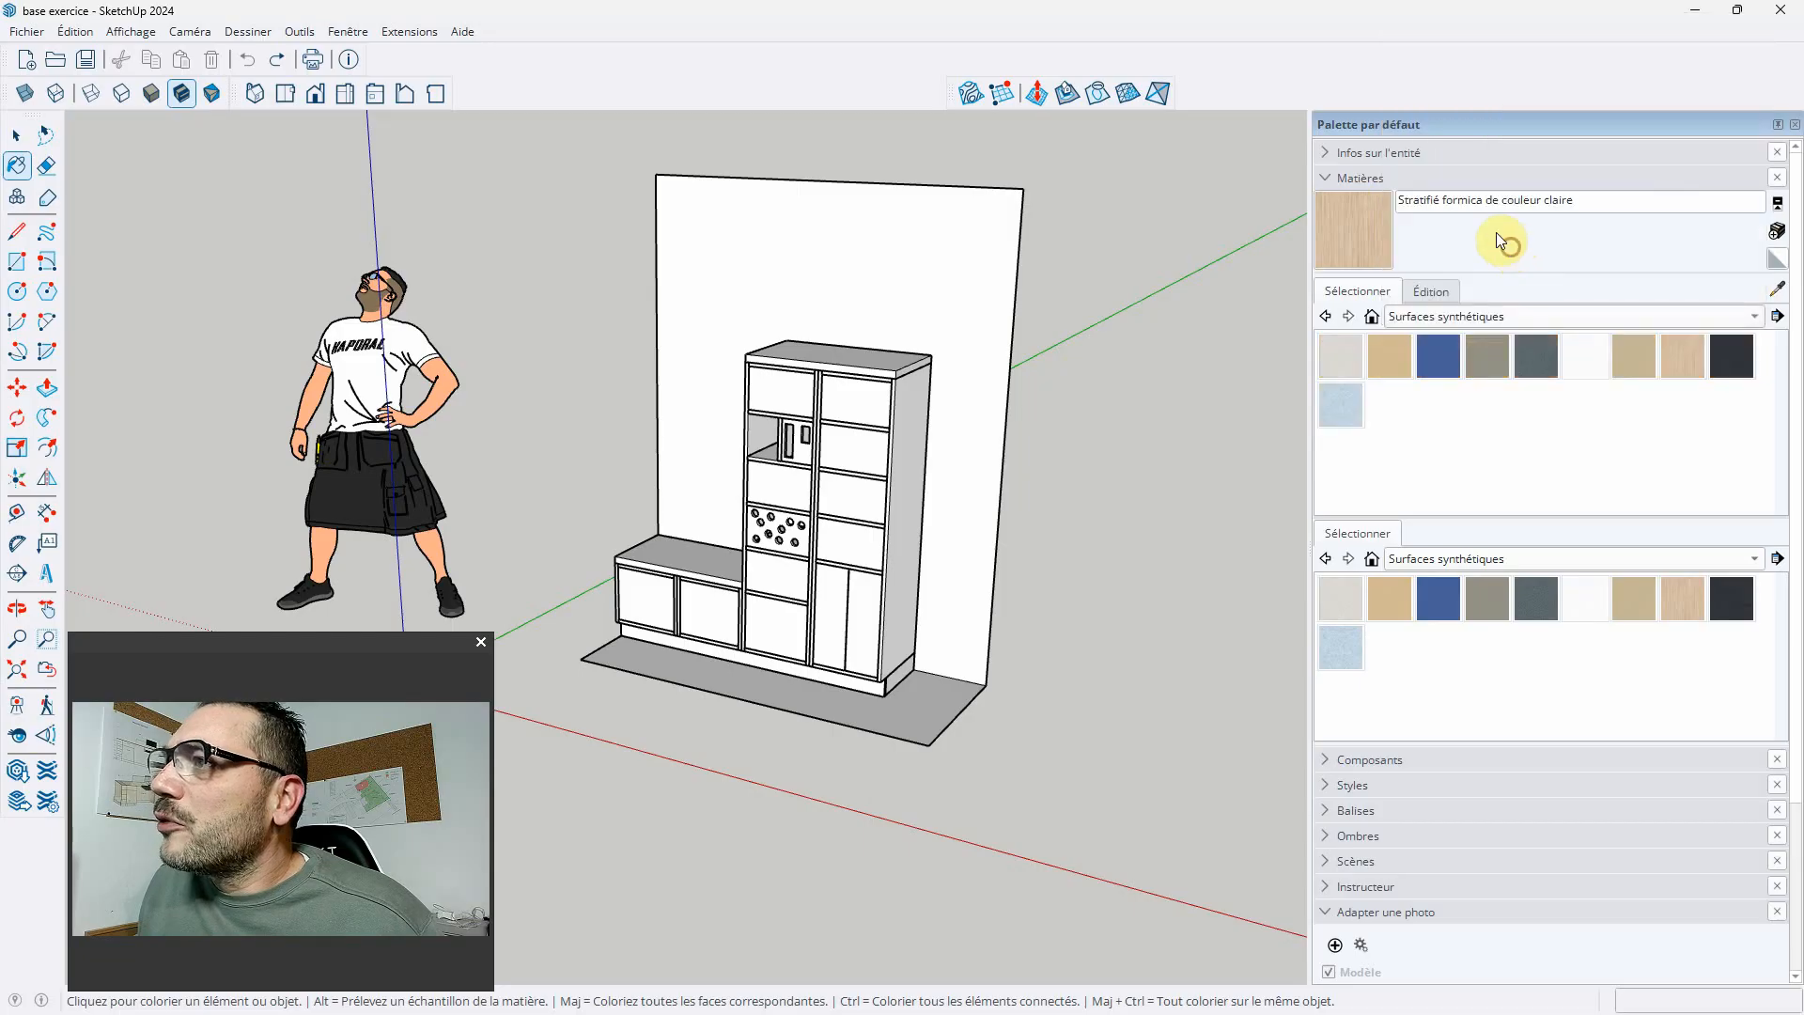
click(1687, 358)
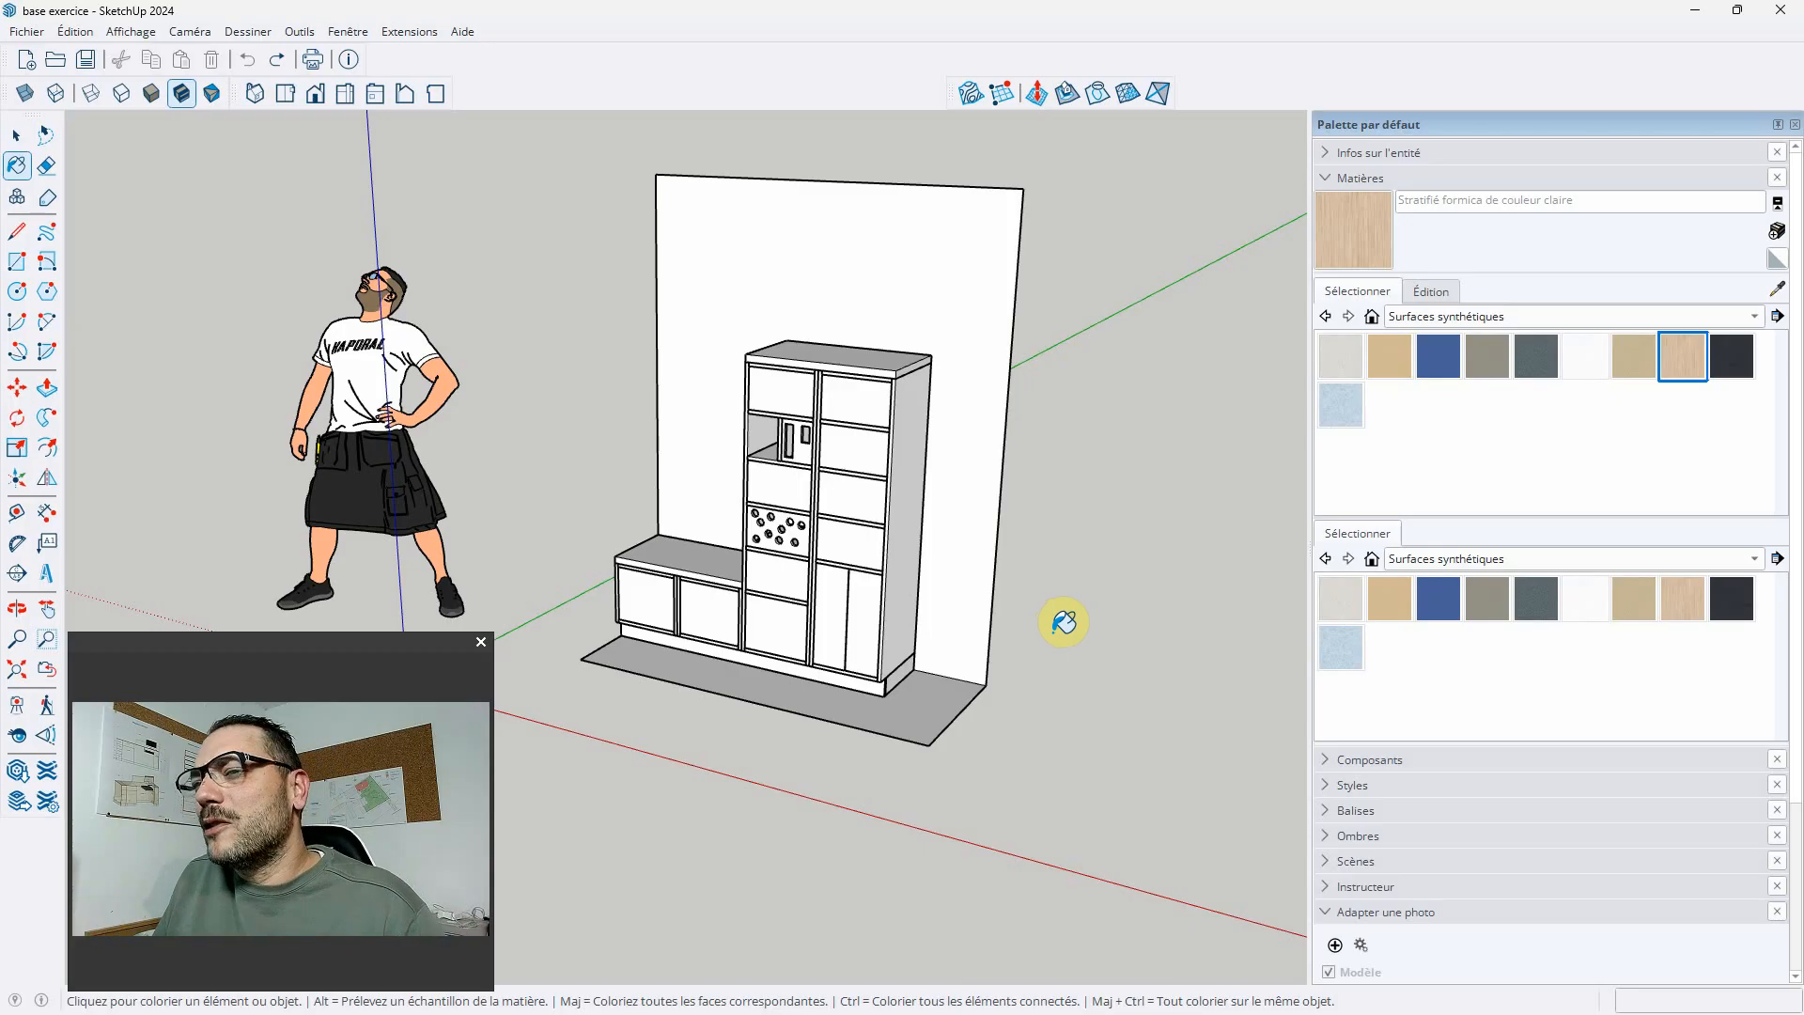
scroll(605, 596, up, 5)
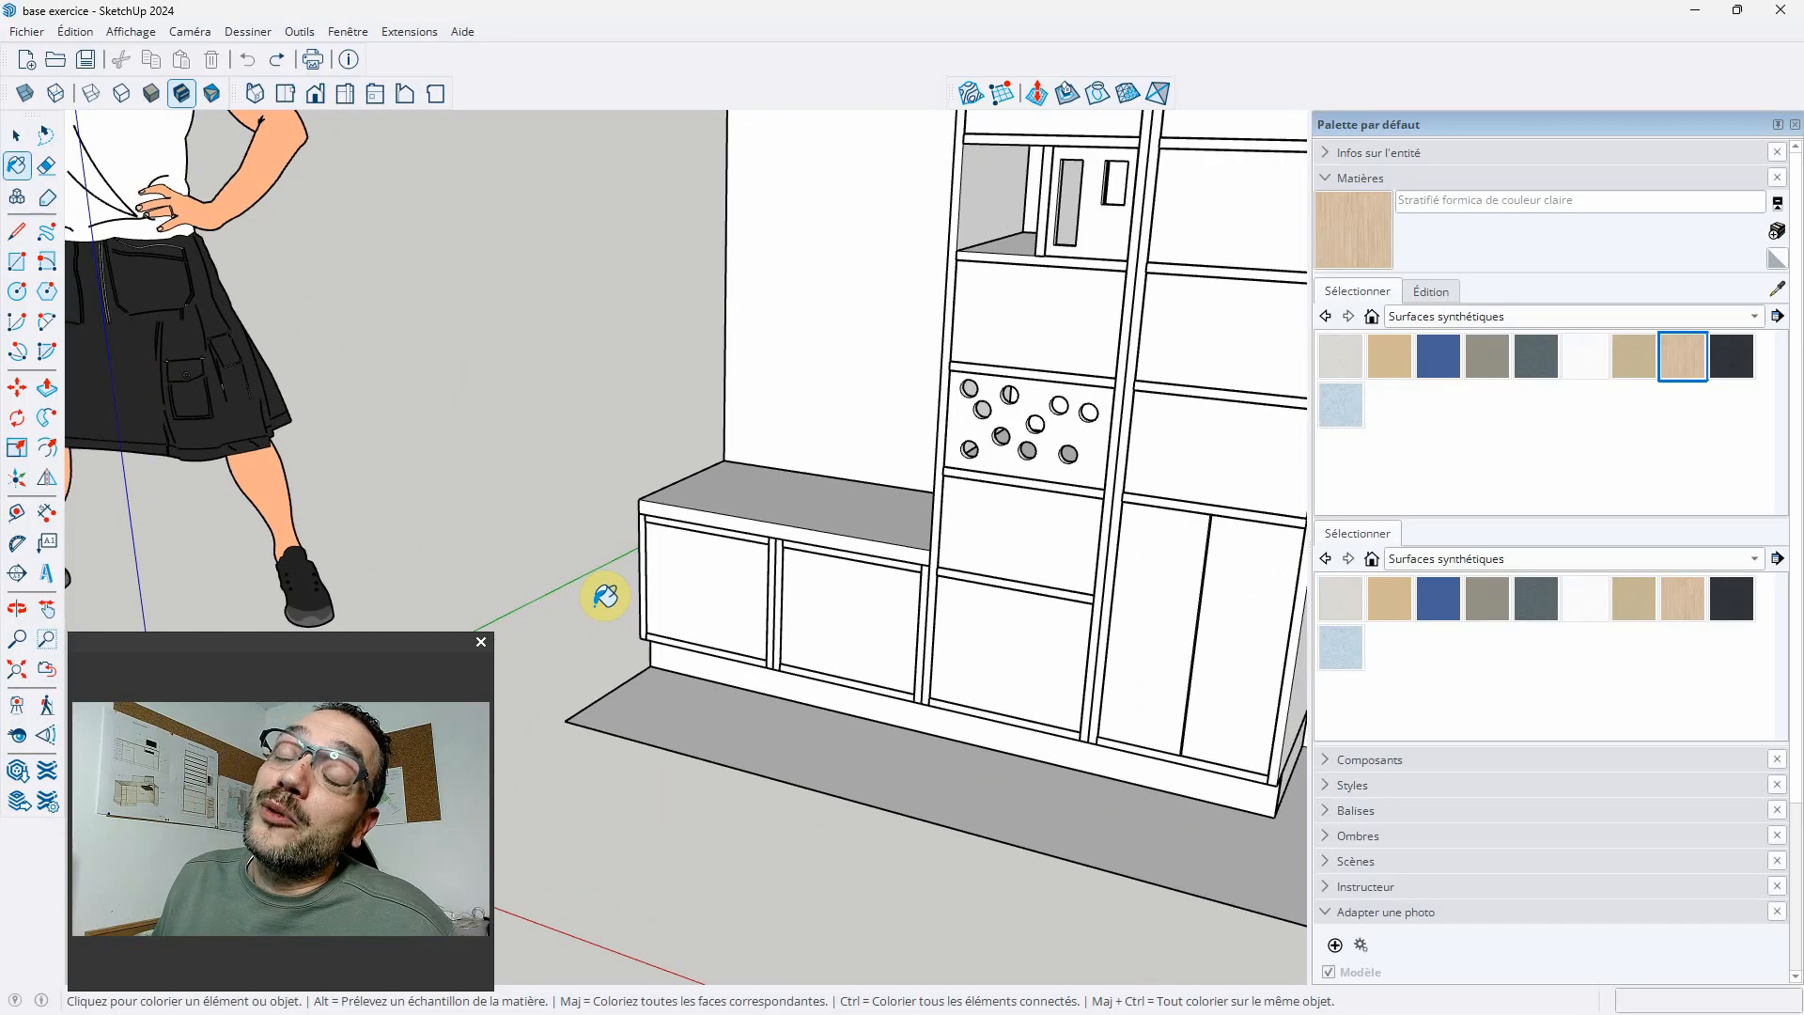
click(735, 568)
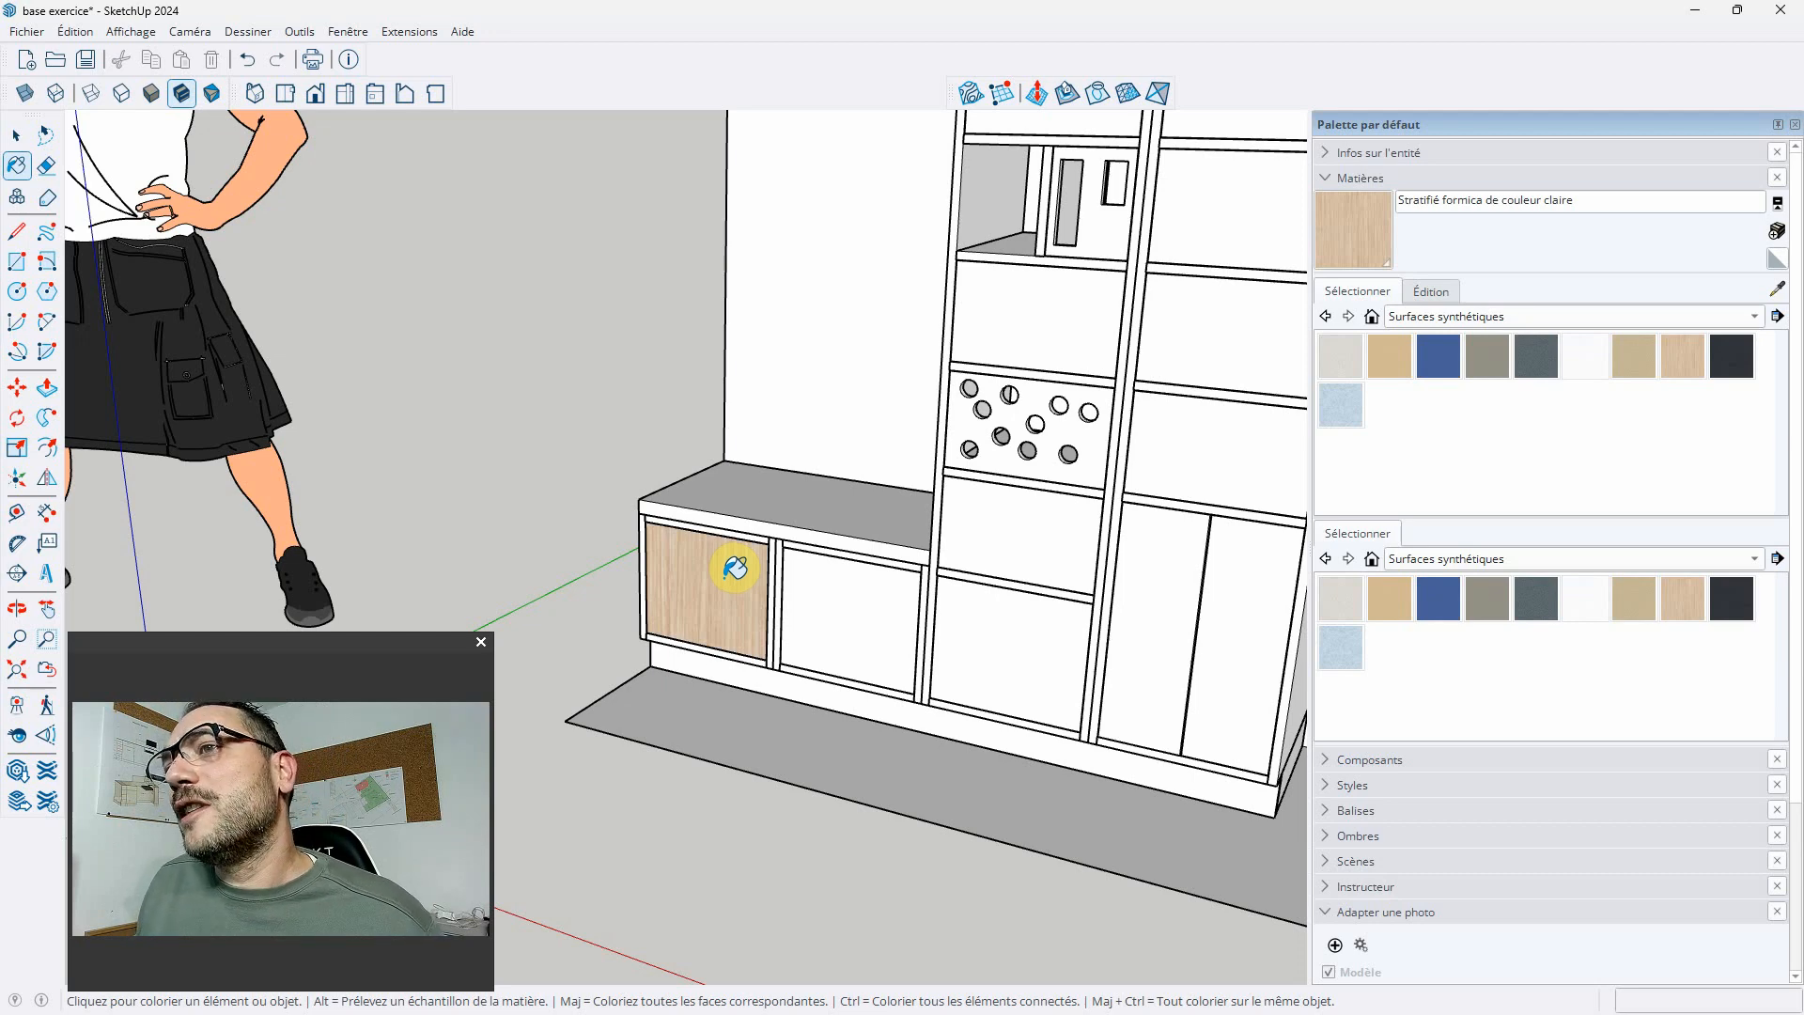
click(817, 508)
- Apply the same light wood laminate to the tall cabinet's top, its upper-left front and the second to fourth right-column fronts
scroll(940, 470, down, 5)
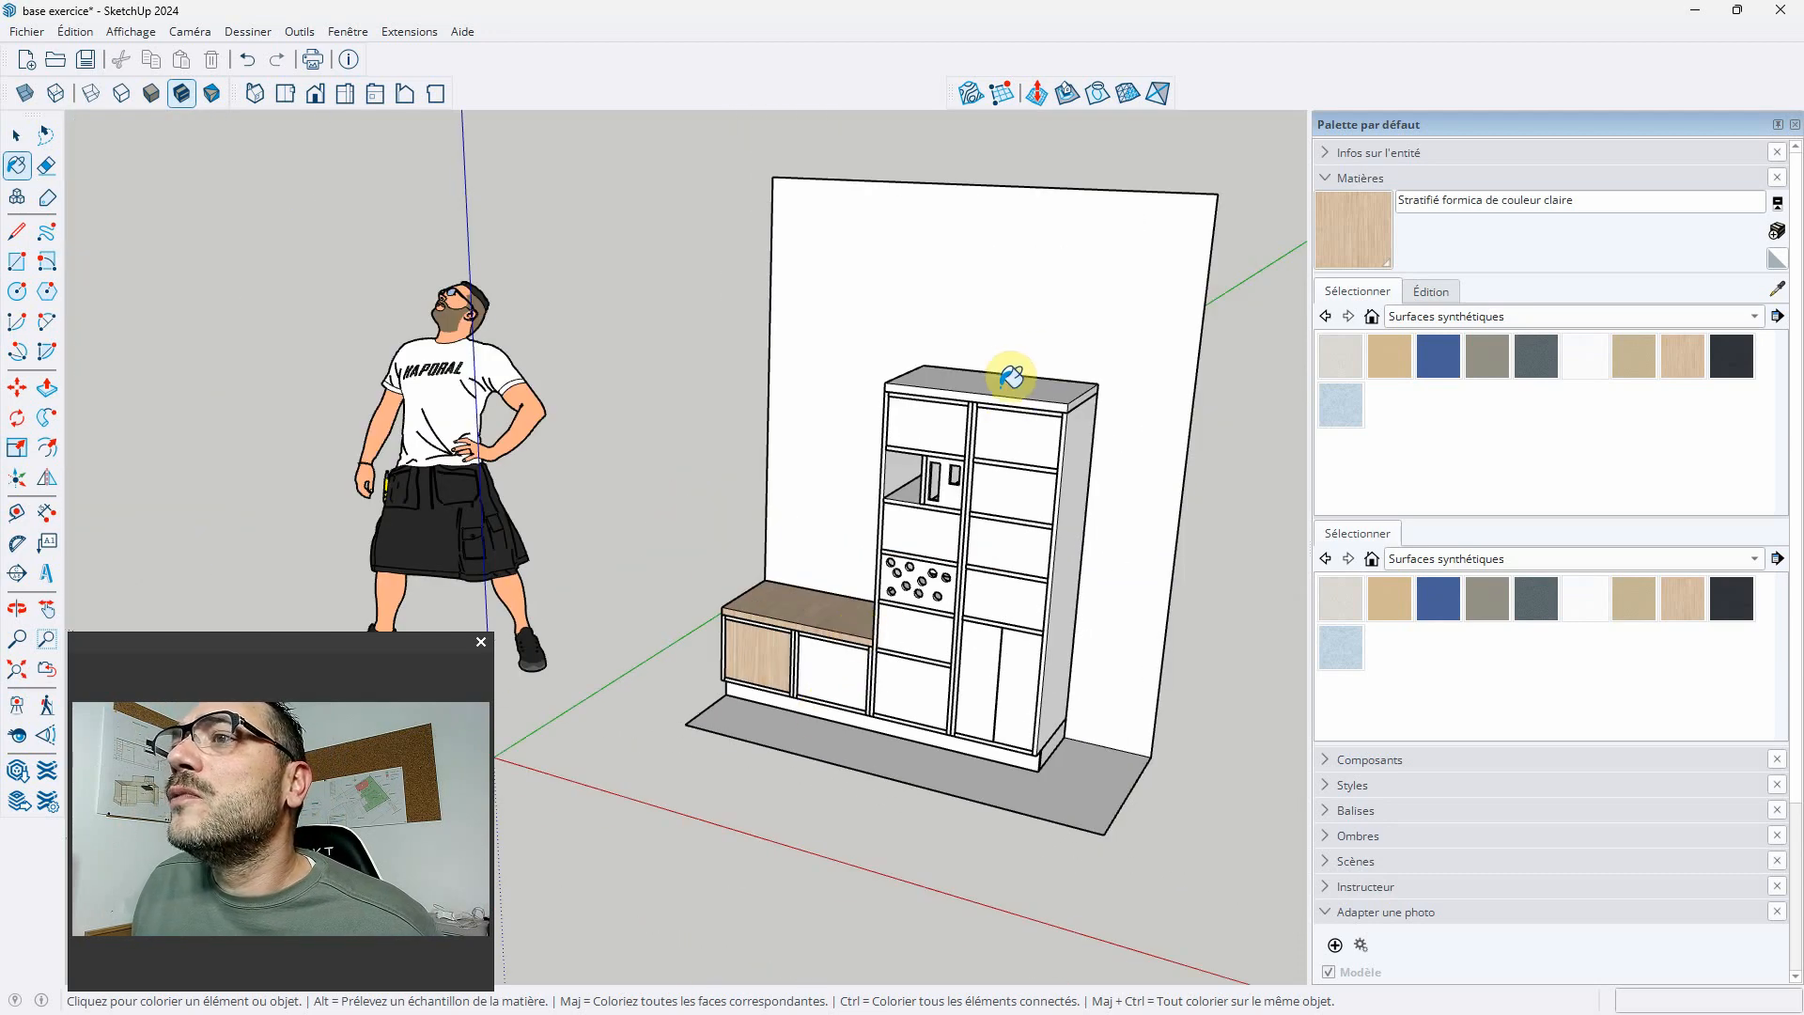
scroll(1003, 374, up, 3)
click(1000, 375)
click(1062, 600)
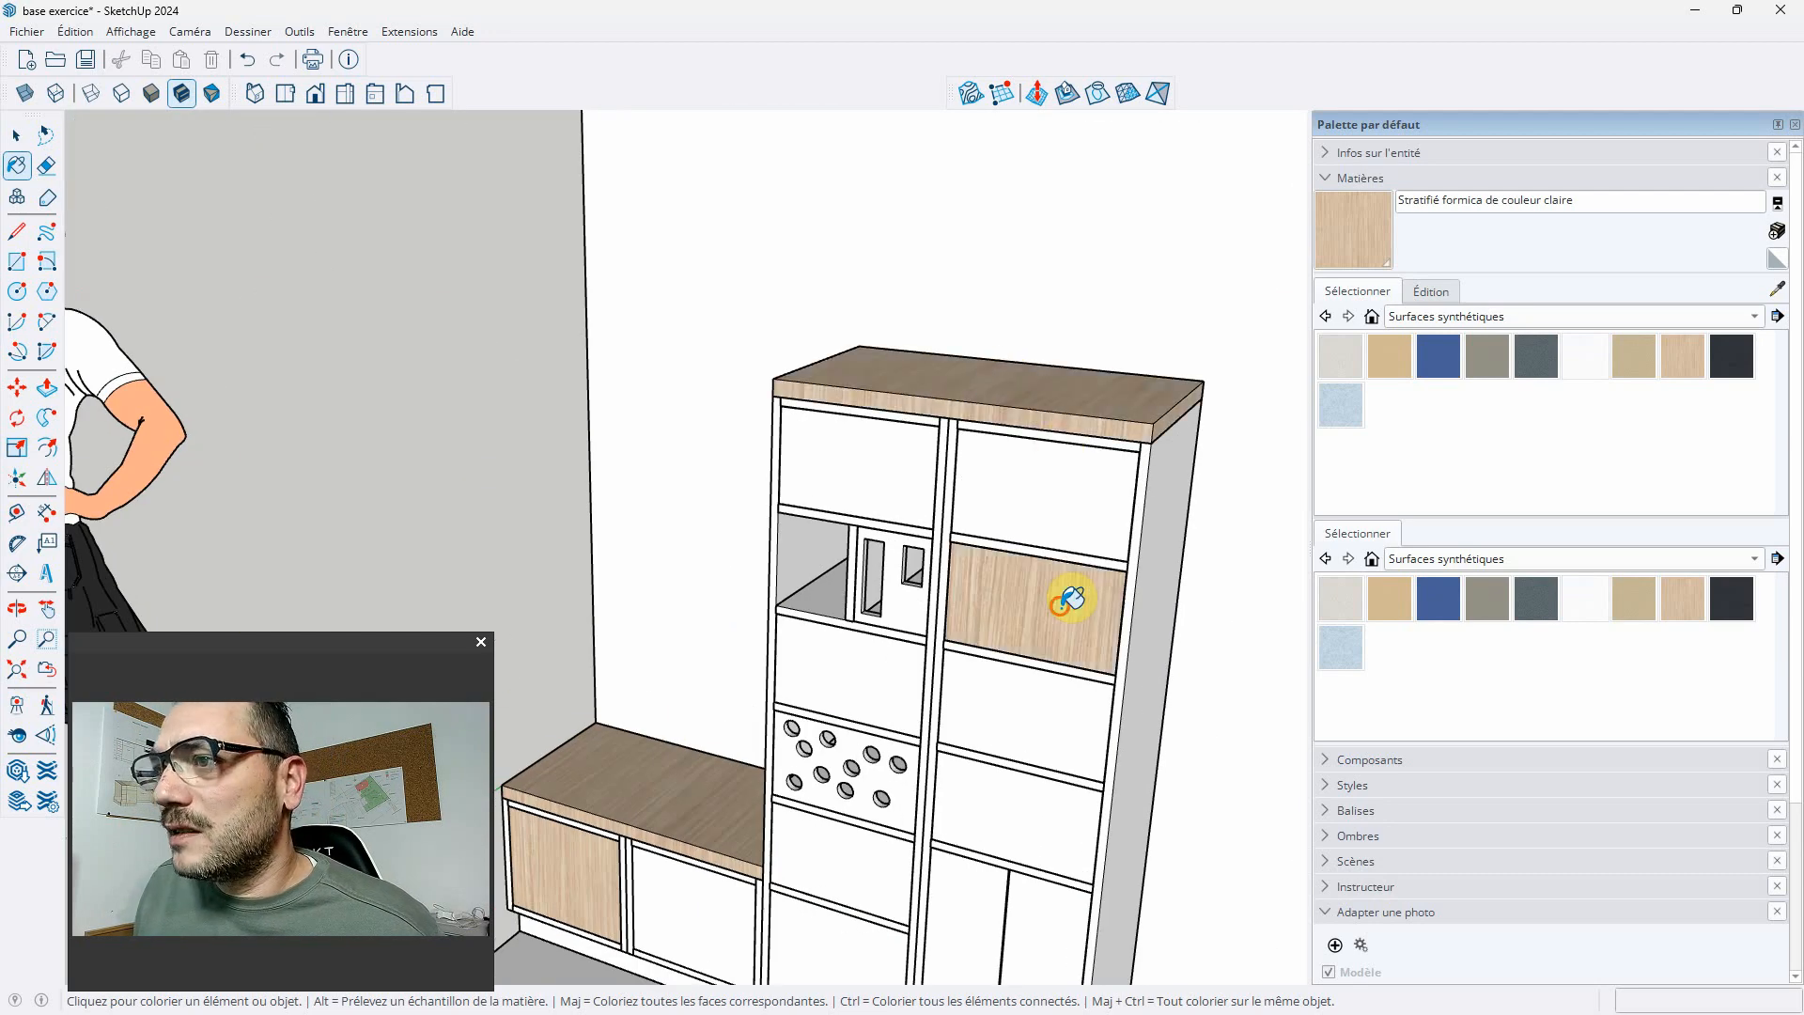
click(1042, 717)
click(1029, 793)
click(881, 481)
scroll(983, 414, down, 5)
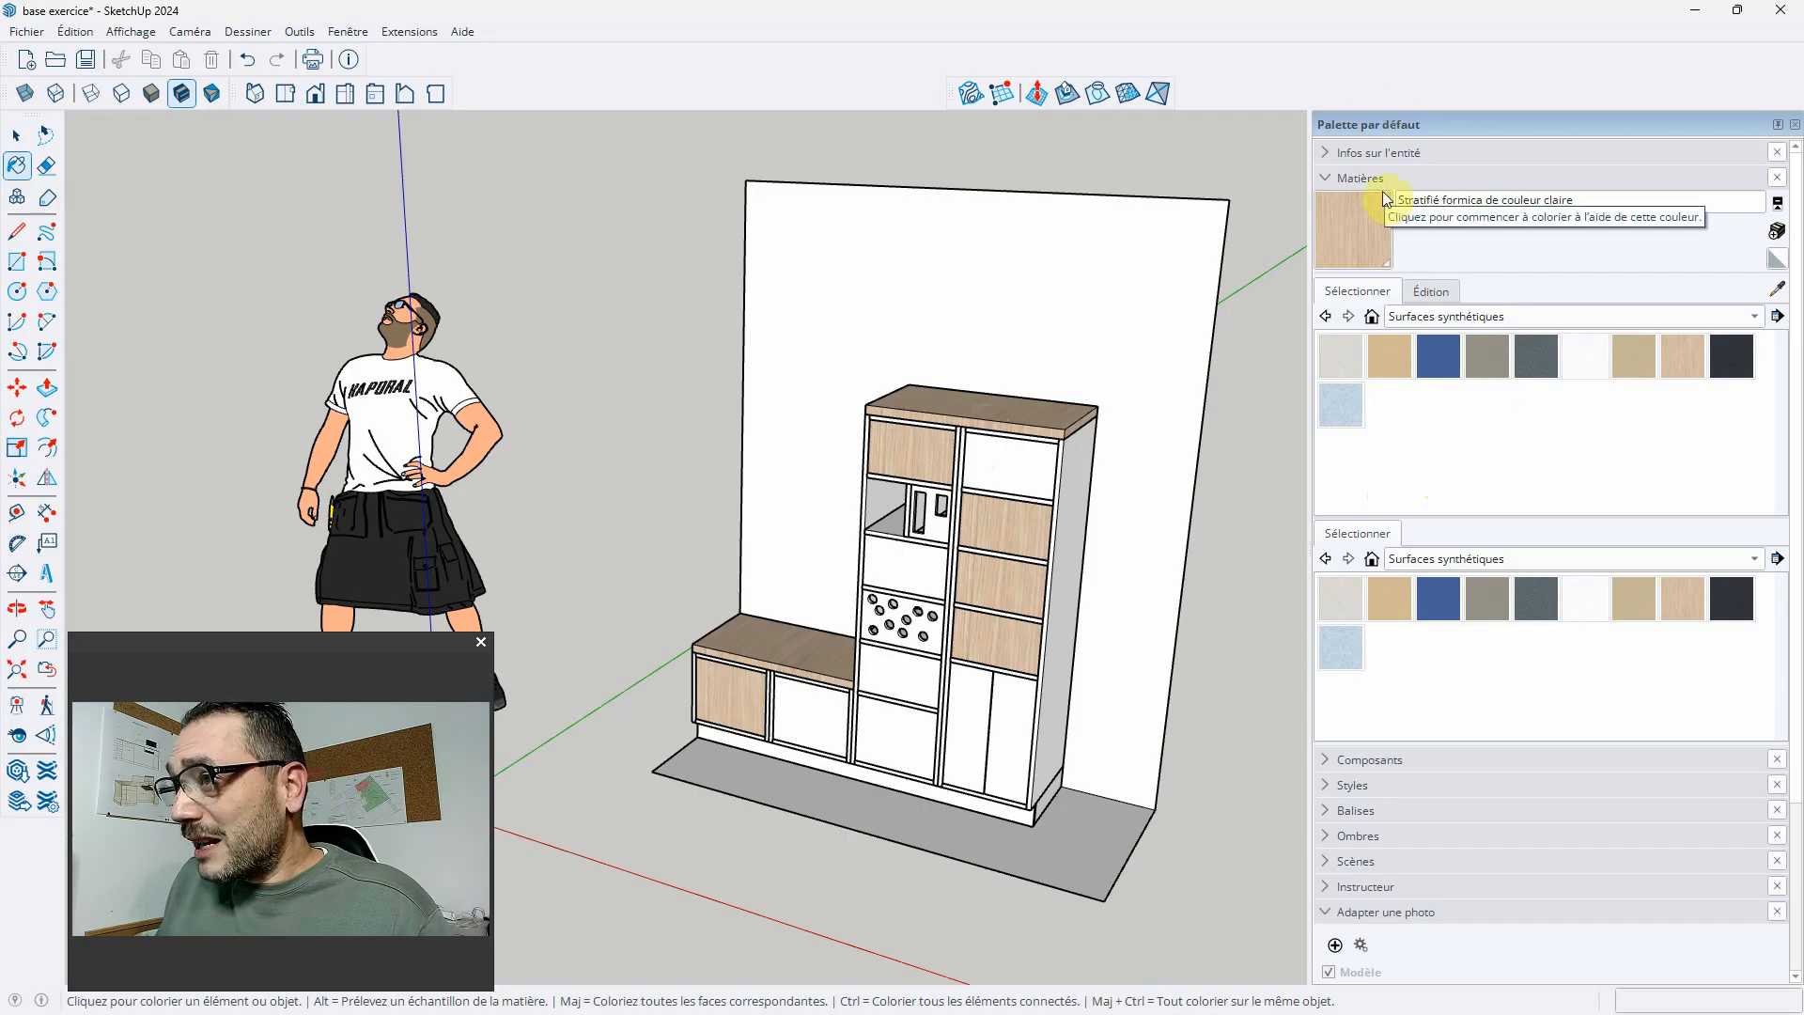
- Paint the four upper fronts in the tall cabinet's right column with Formica bleu
click(1436, 354)
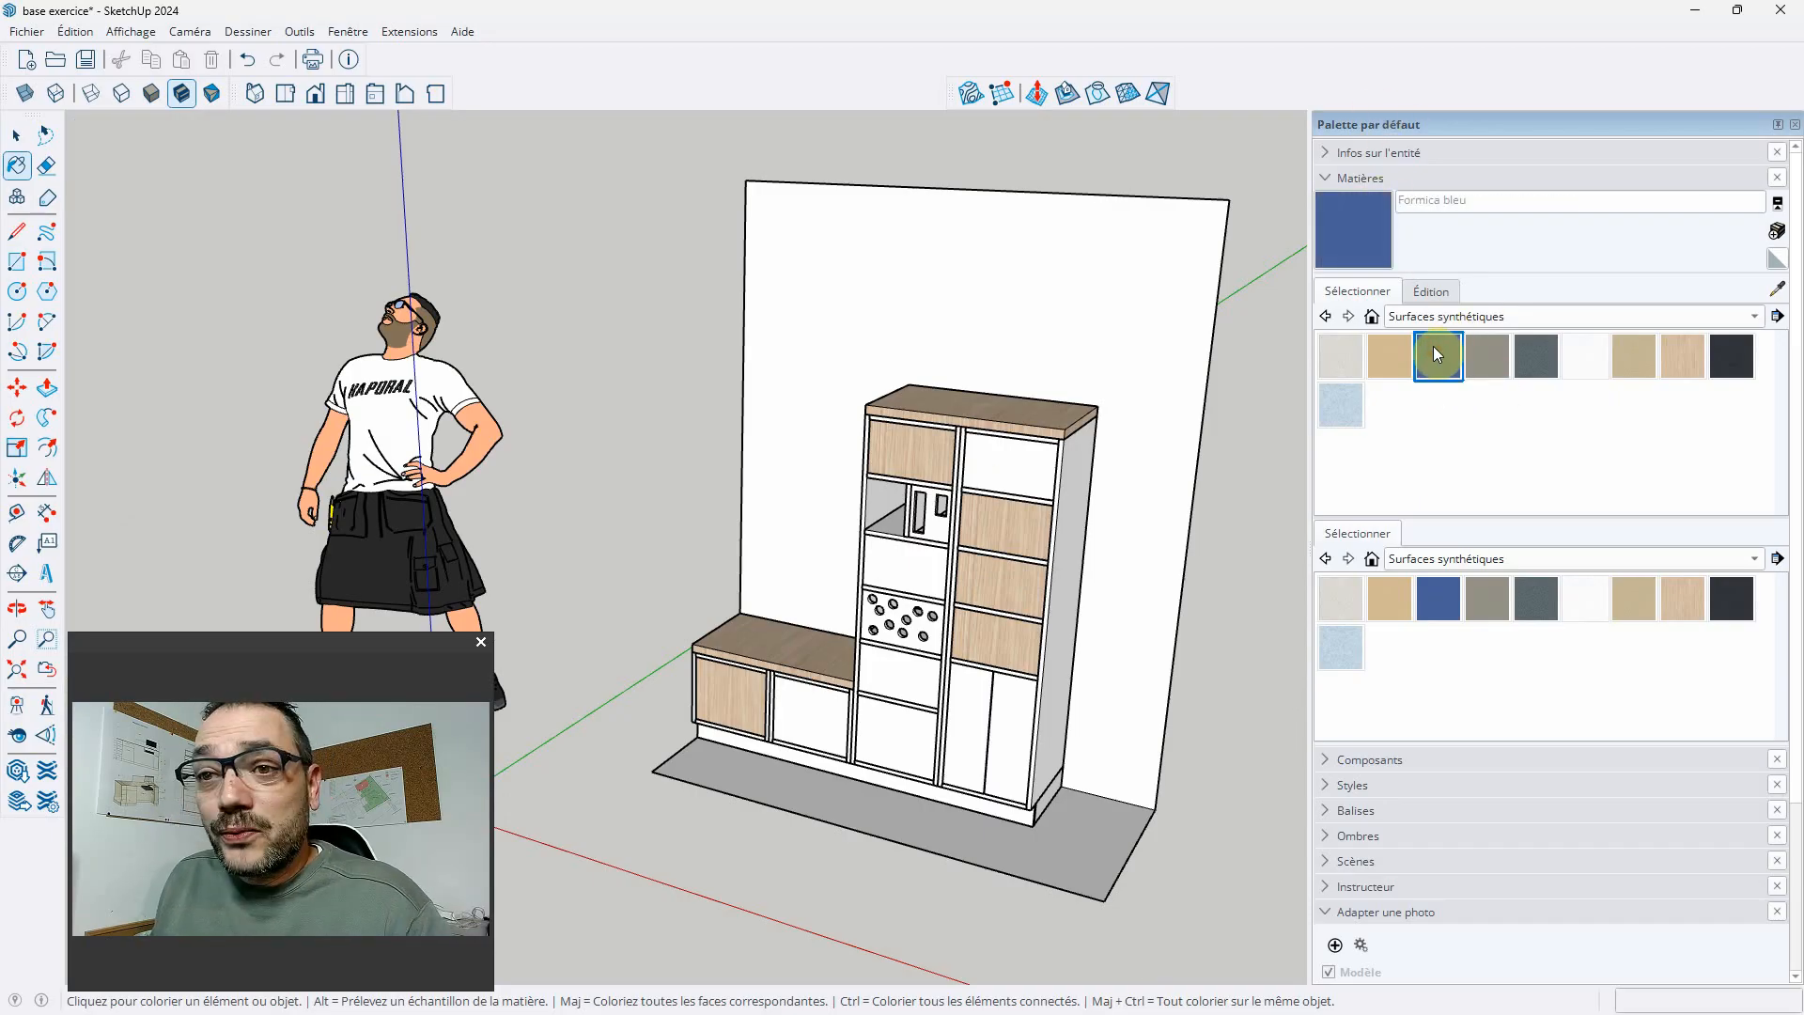
click(1000, 637)
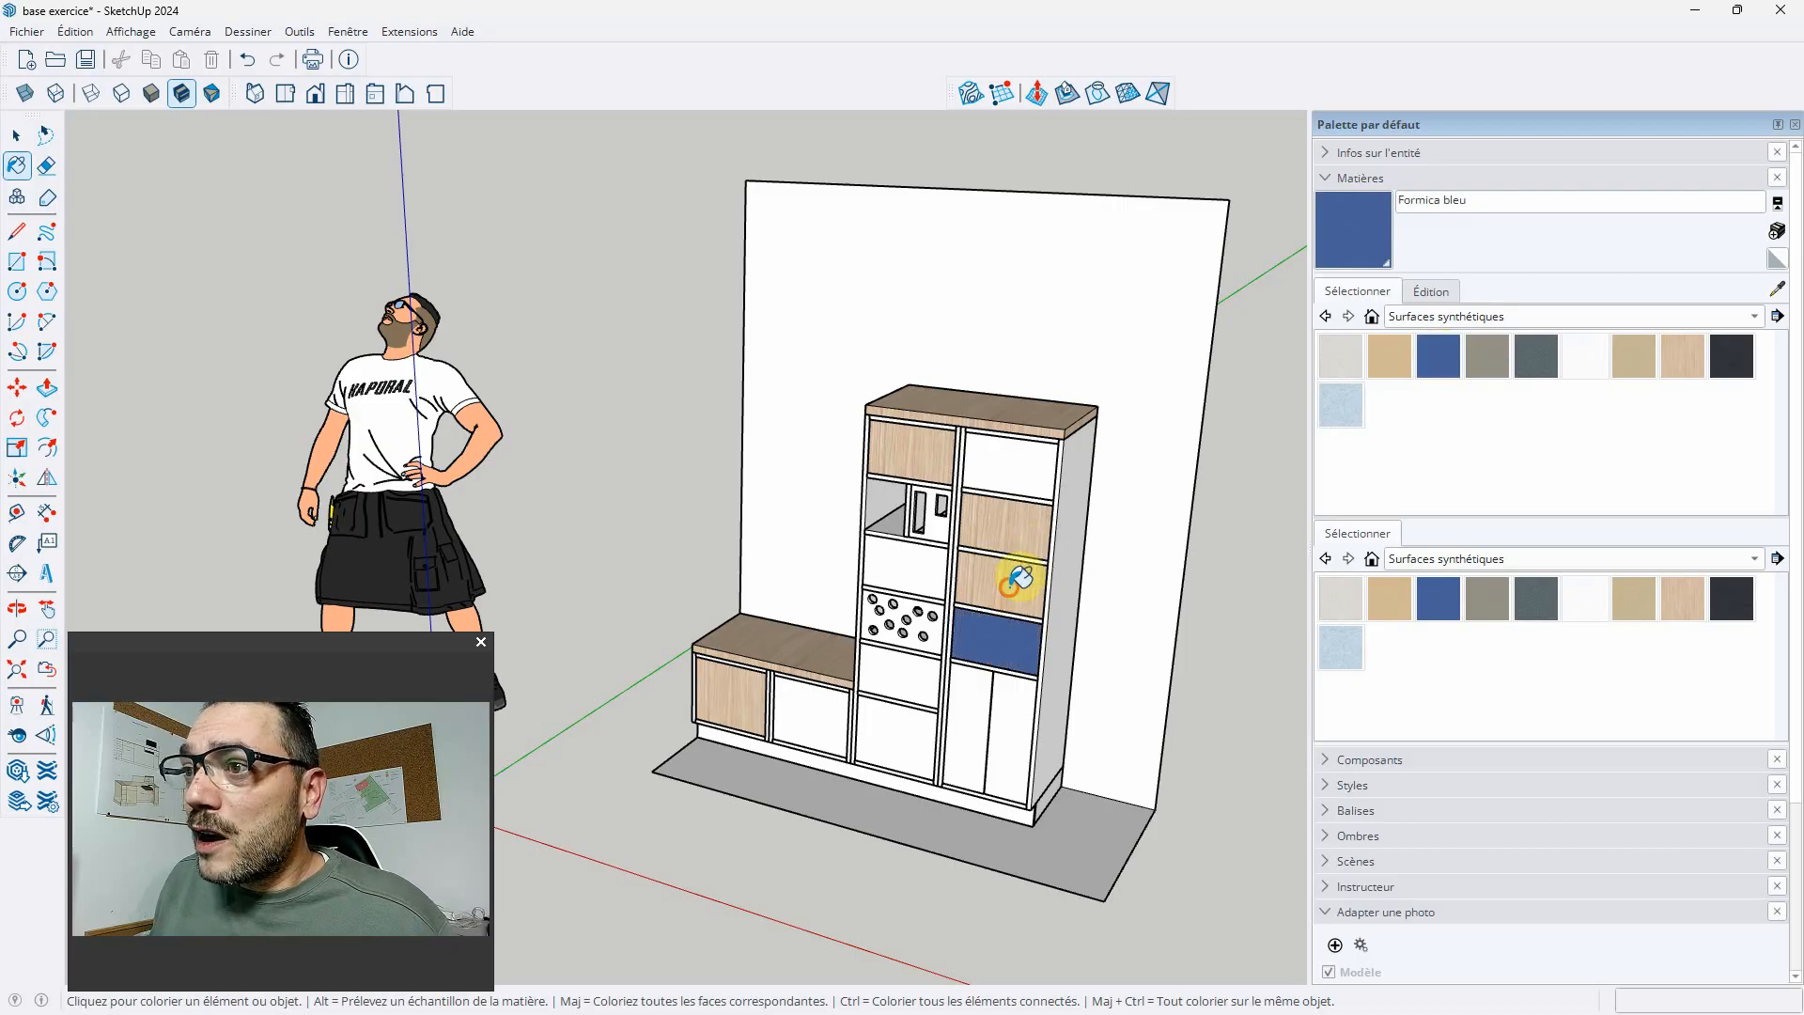
click(1020, 578)
click(1015, 521)
click(1025, 465)
- Apply Formica bleu to the remaining solid fronts in the tall cabinet's left column and the low cabinet's right door
scroll(978, 560, up, 3)
click(893, 724)
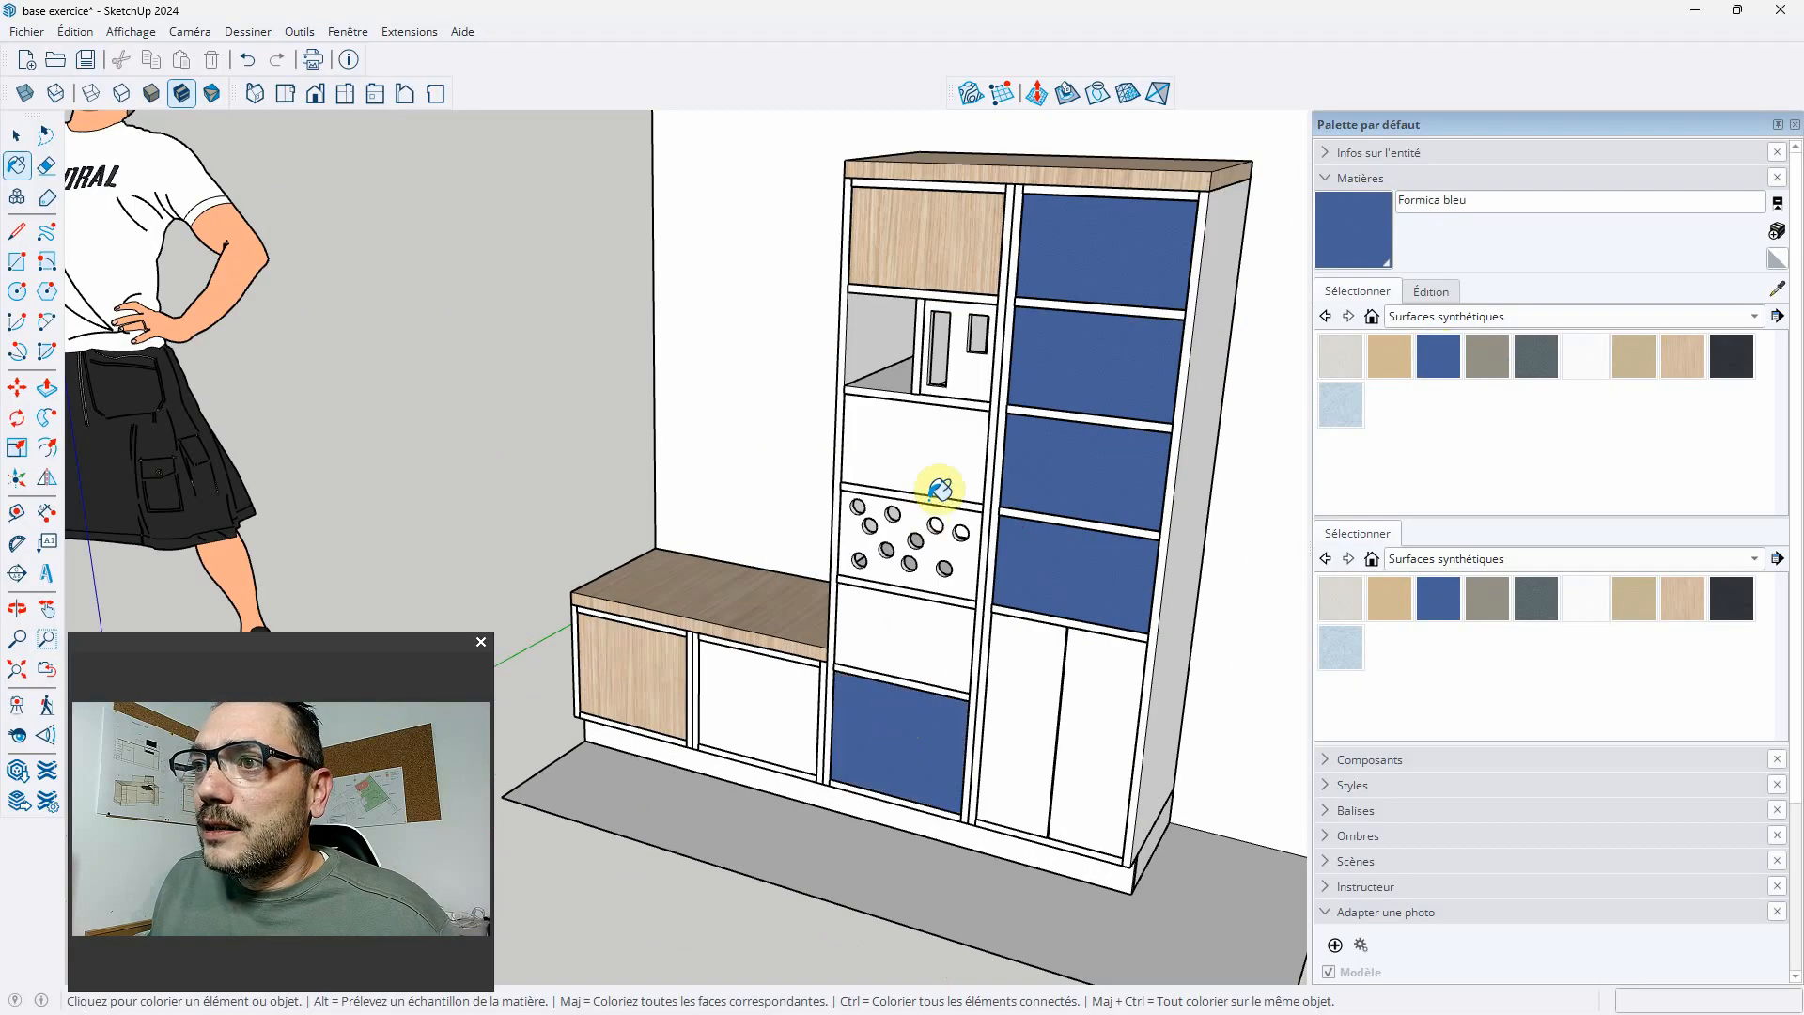
click(797, 660)
click(888, 624)
- Paint the tall cabinet's outer right side panel with Formica bleu
middle_drag(1040, 785, 780, 712)
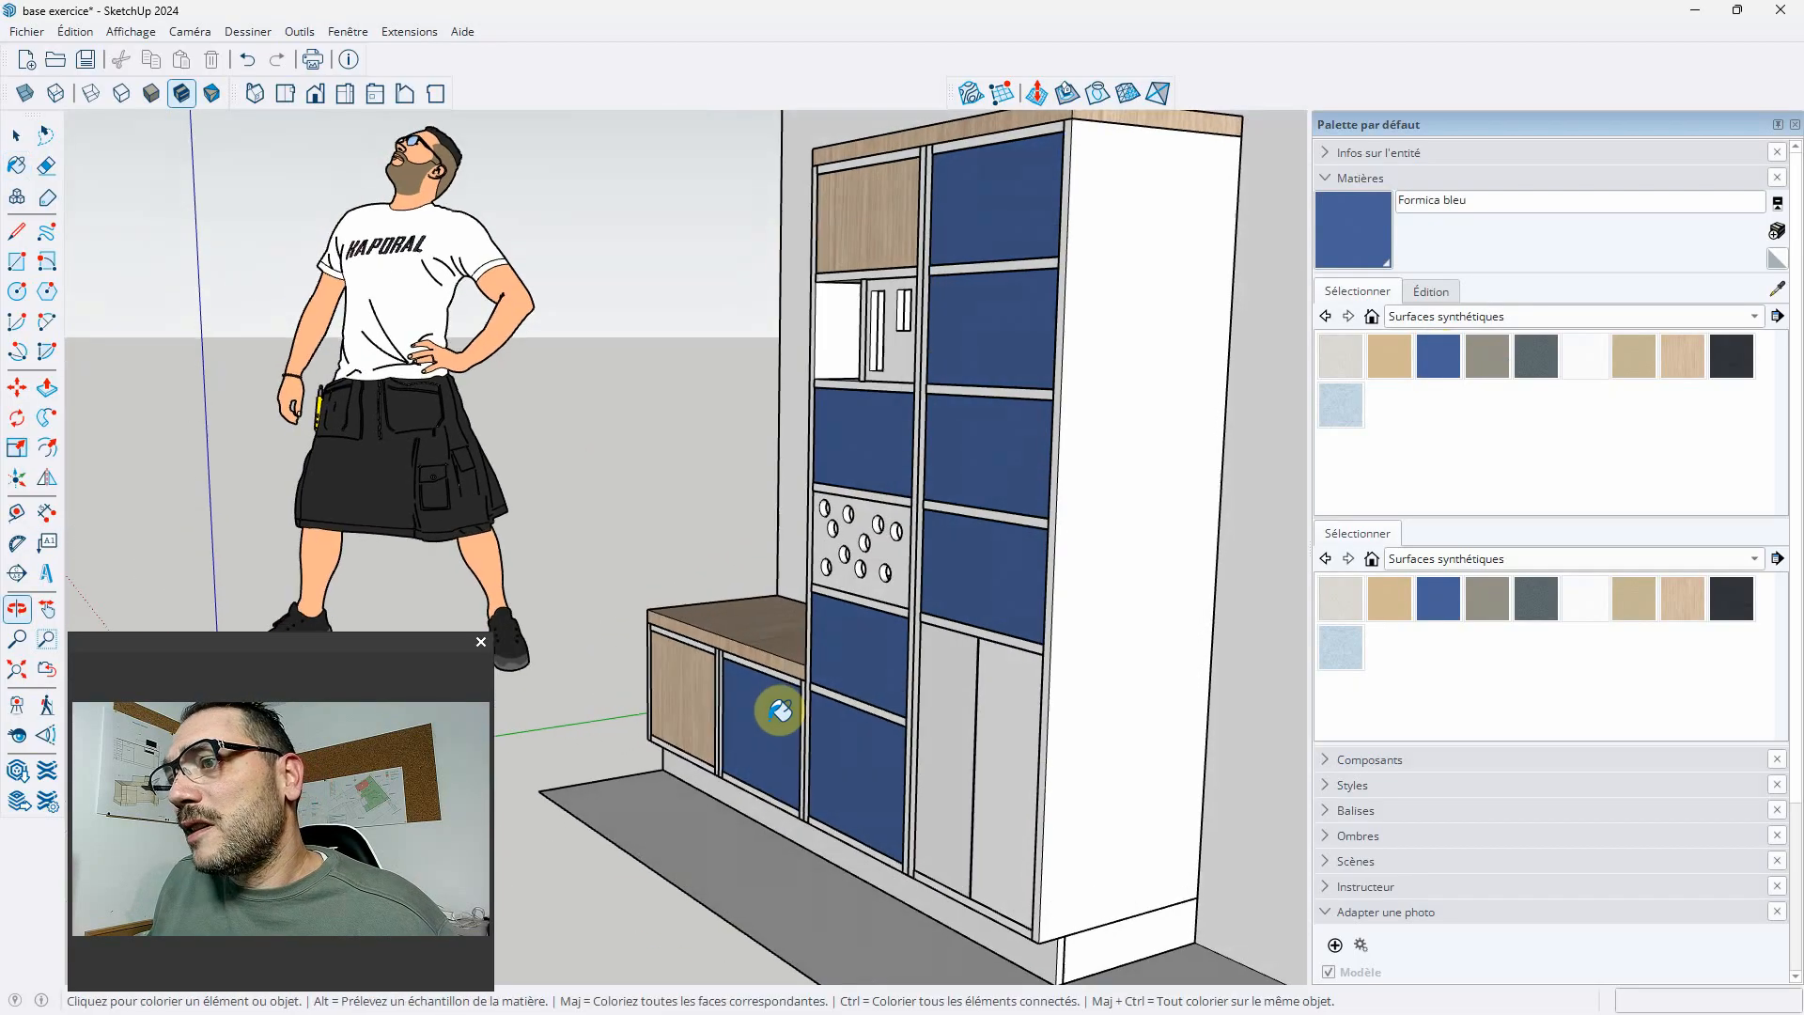
click(1112, 849)
mouse_move(1100, 736)
middle_down()
mouse_move(789, 692)
mouse_move(1006, 673)
middle_up()
scroll(986, 645, down, 3)
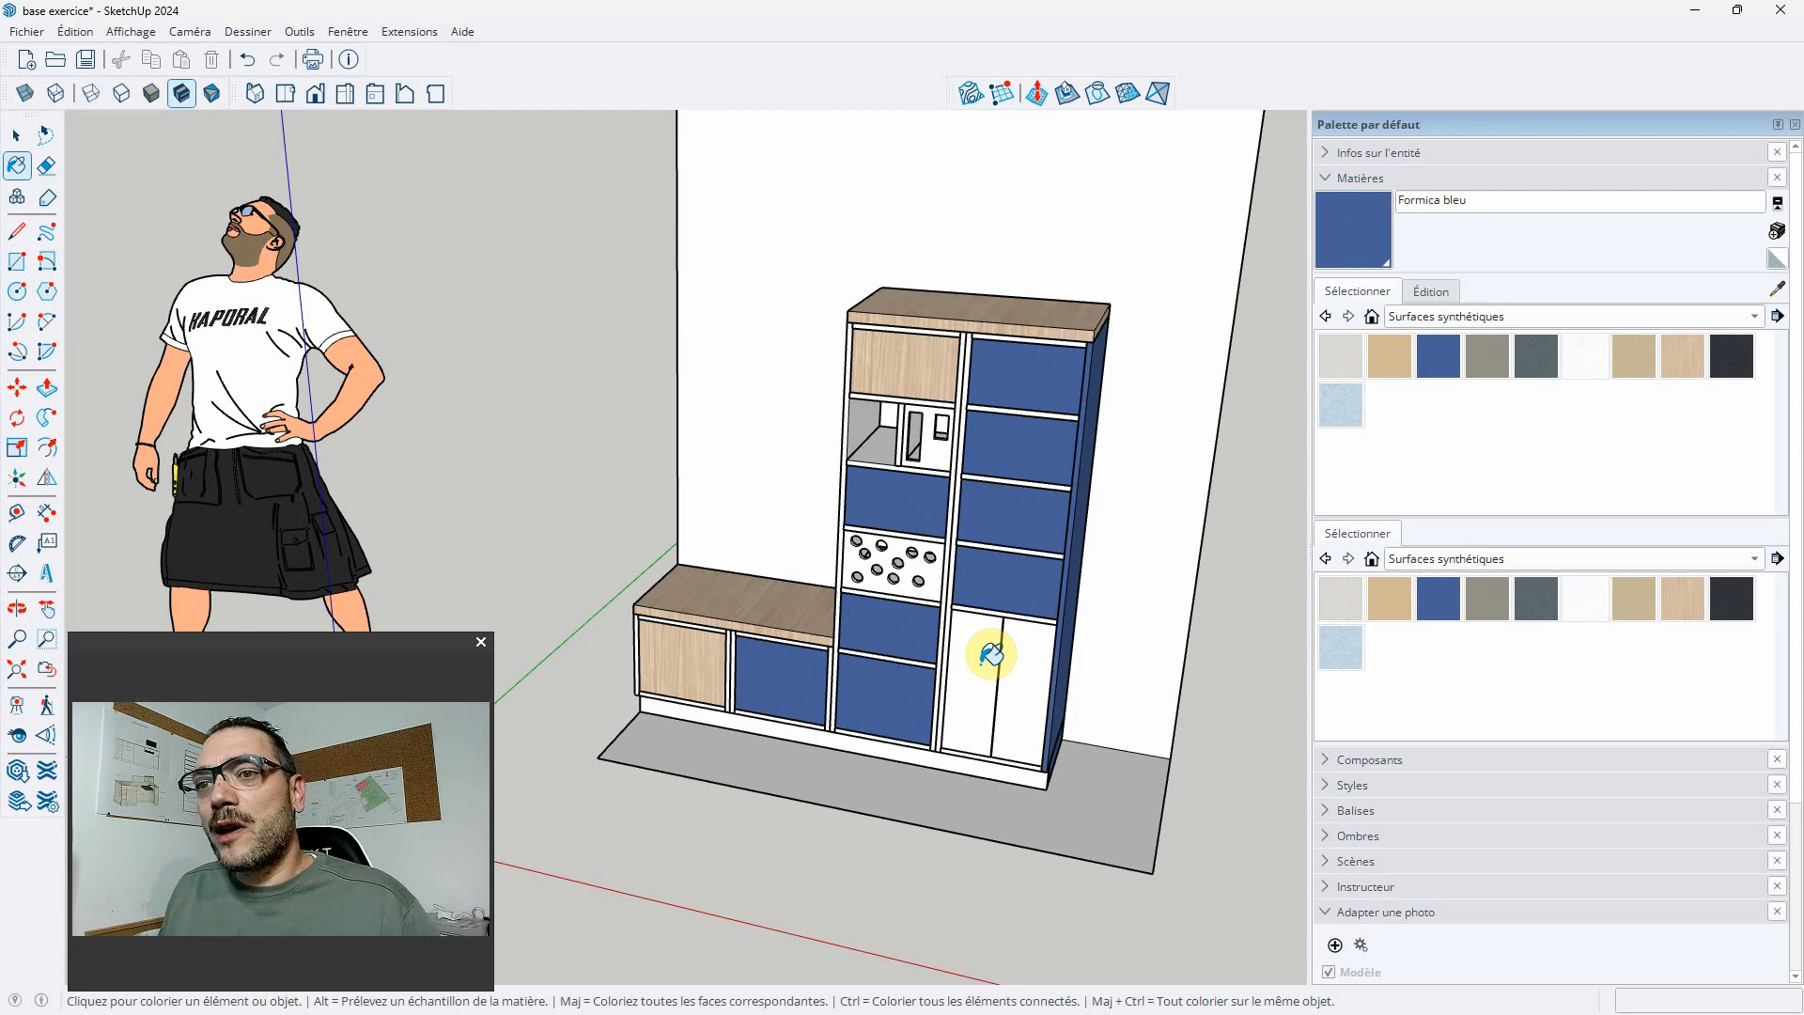
- Open 3D Warehouse at its home page and look over the featured products
click(25, 777)
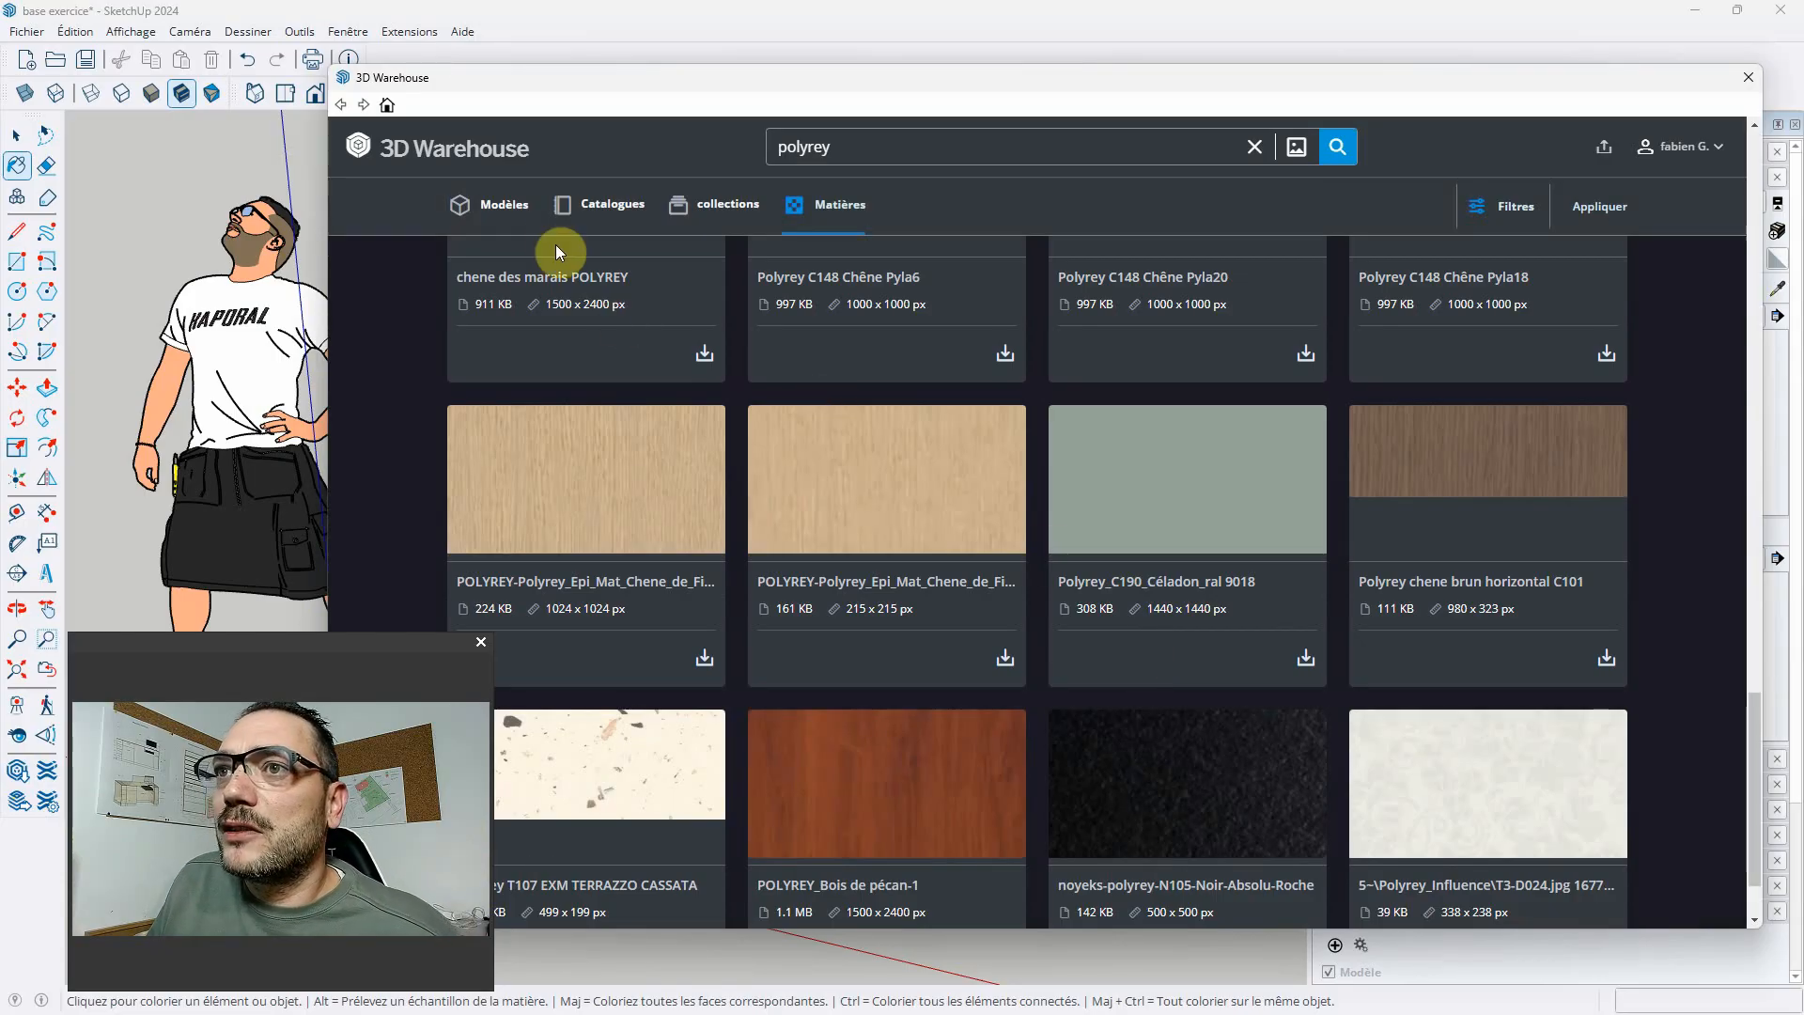
click(498, 204)
click(458, 160)
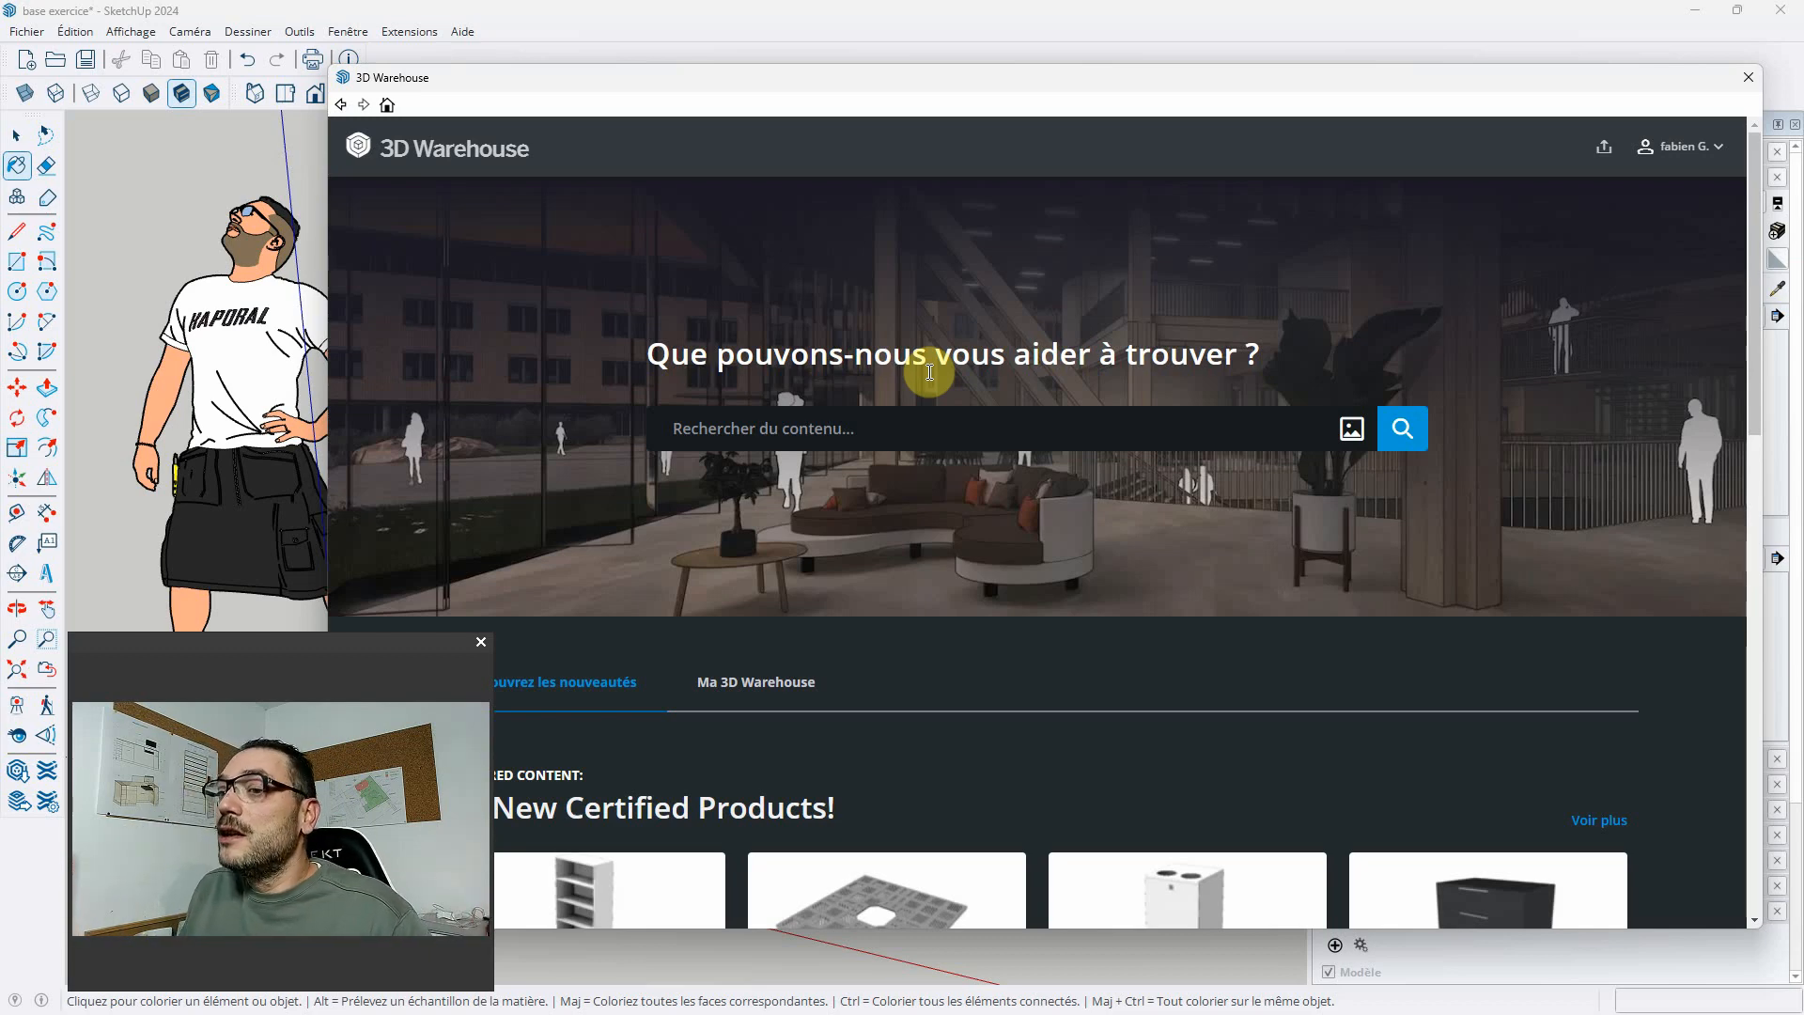
scroll(1090, 526, down, 6)
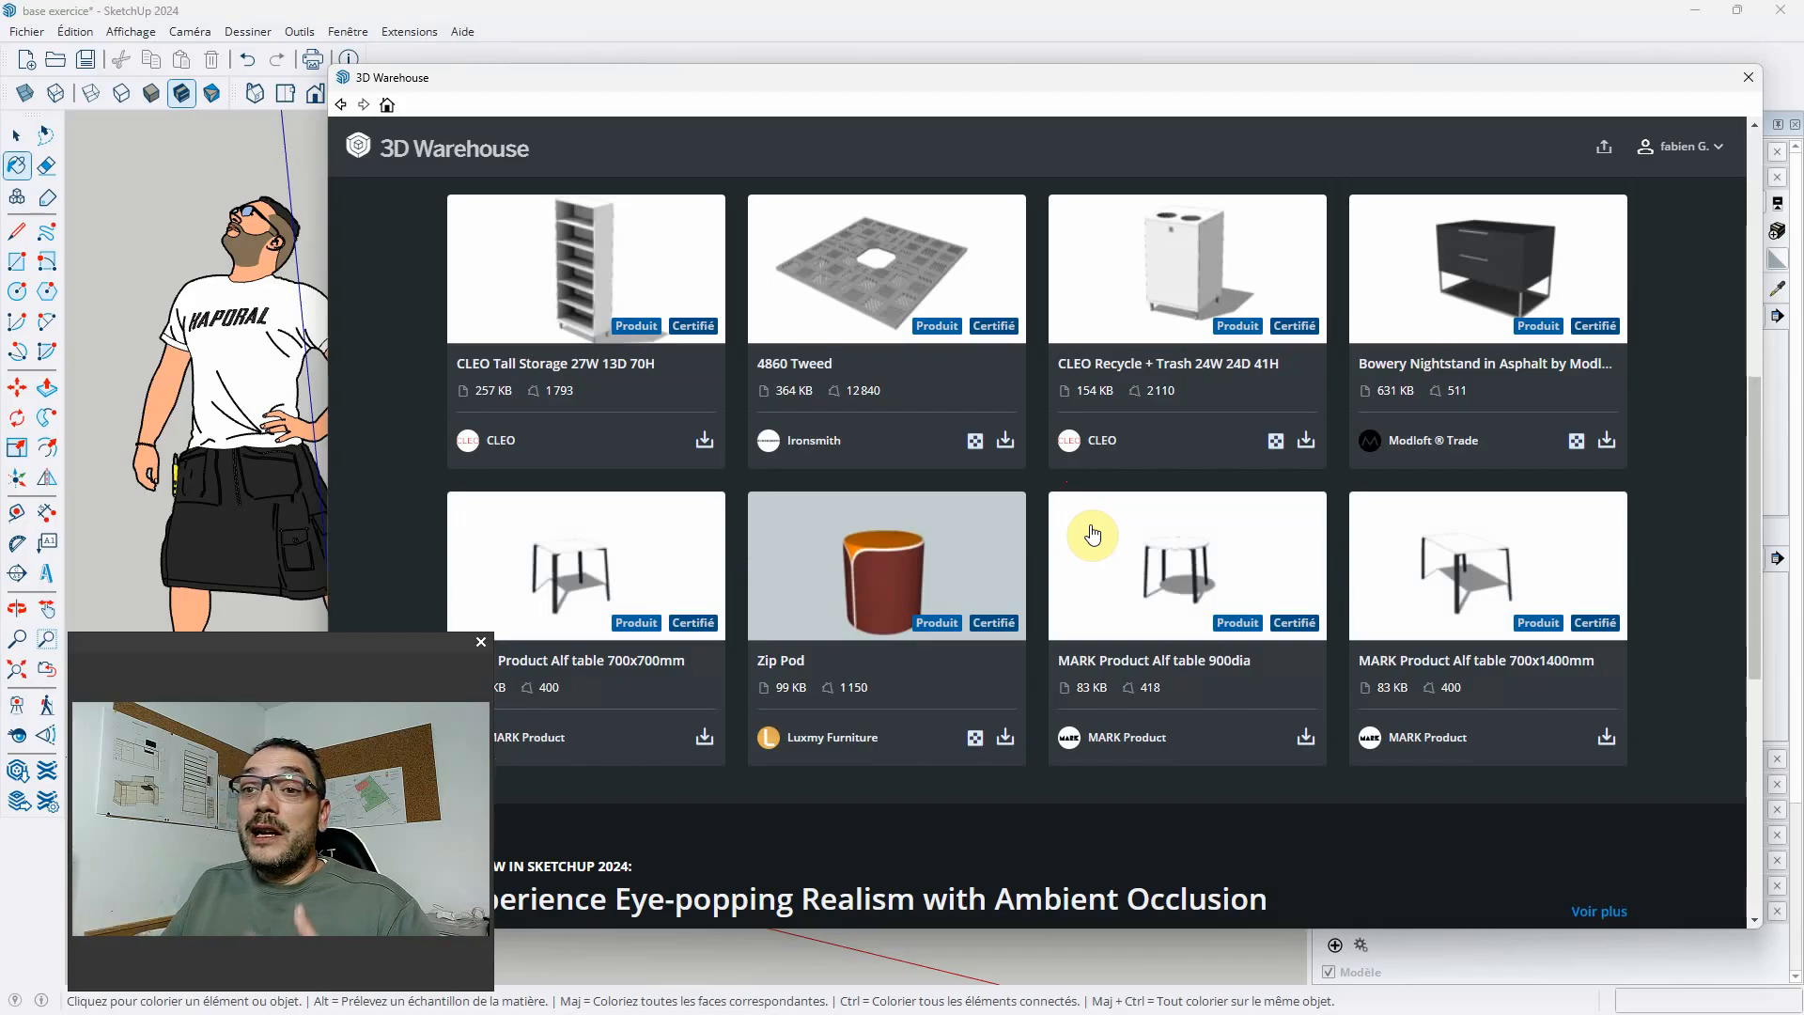
scroll(1093, 533, up, 4)
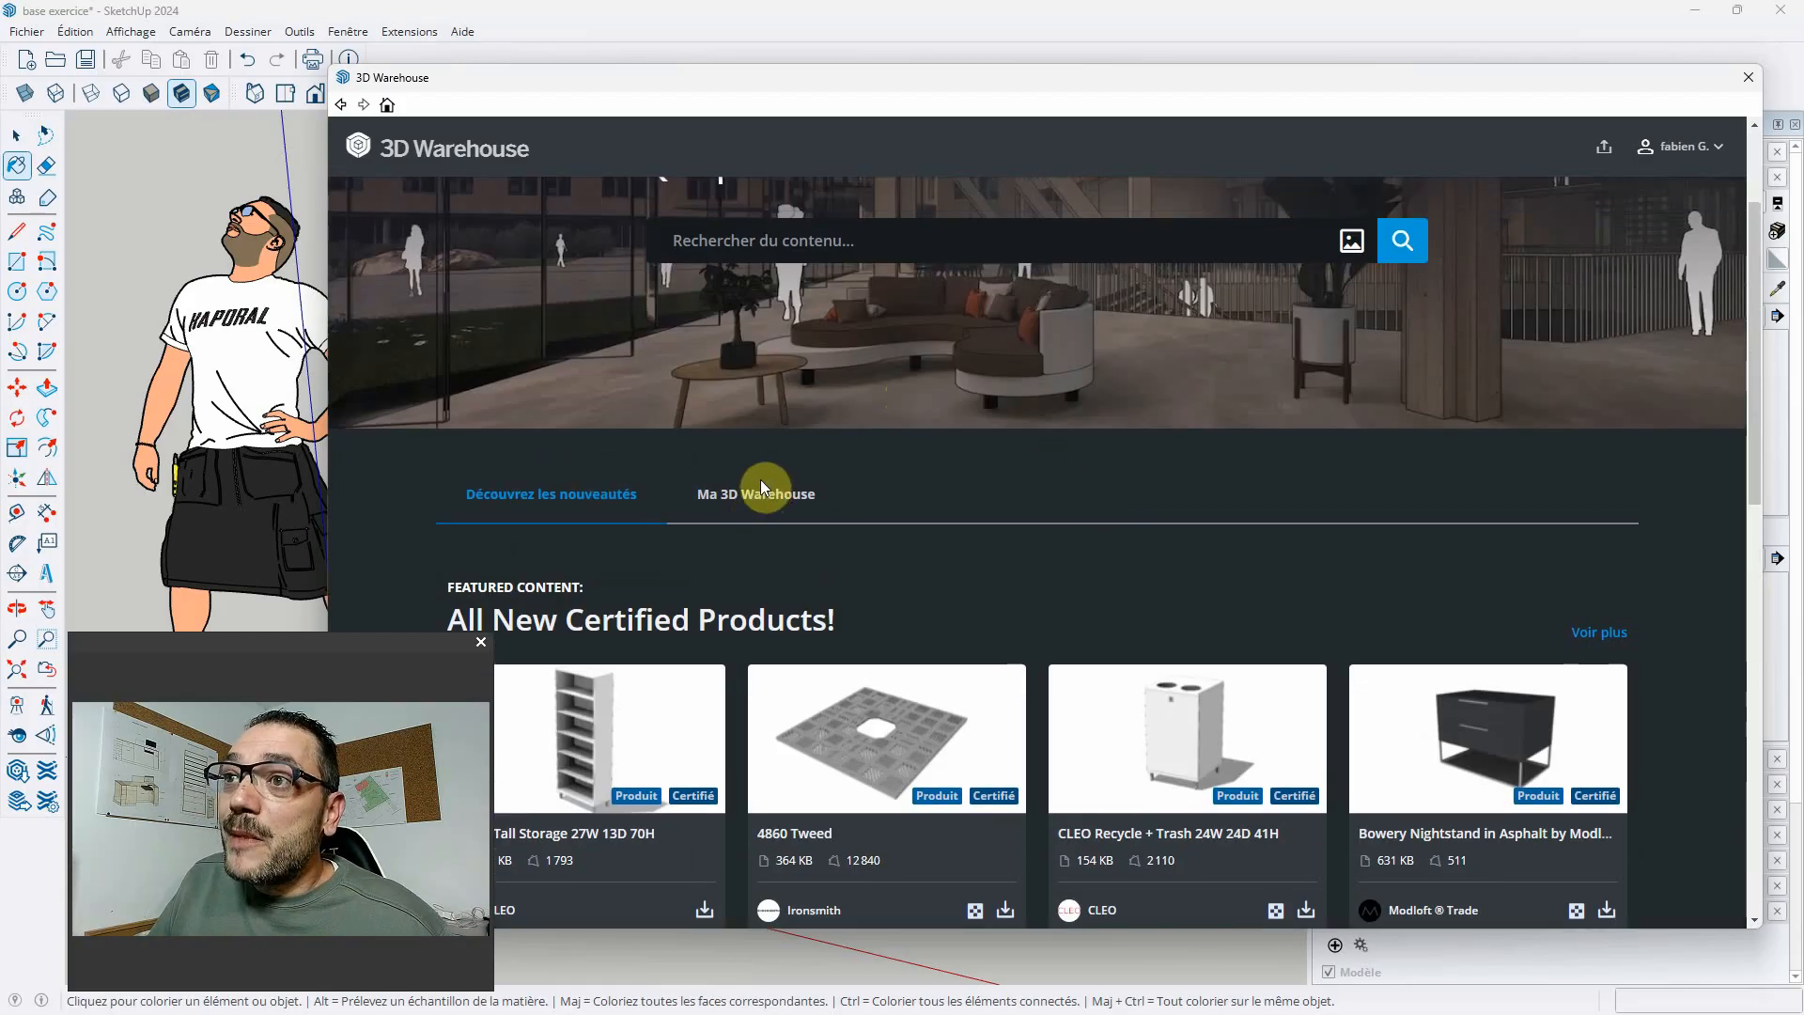
scroll(926, 618, up, 2)
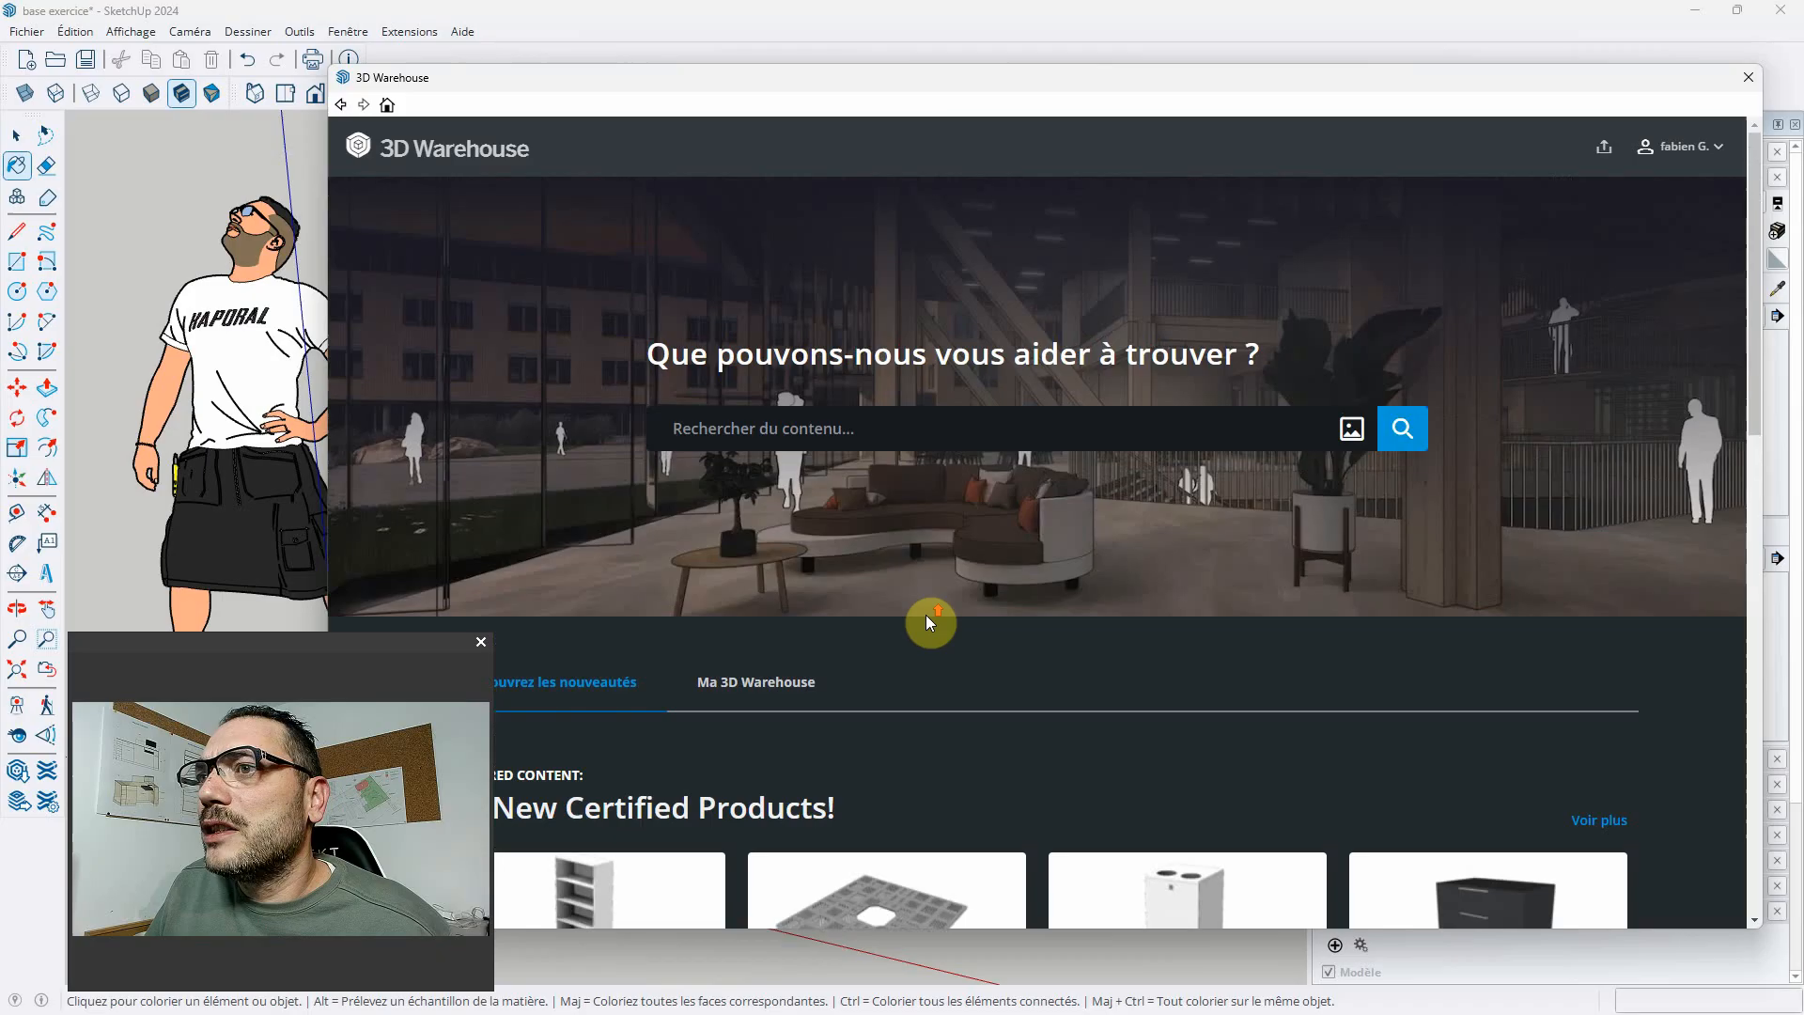
- Search 3D Warehouse for "polyrey" and look through the model results
click(827, 429)
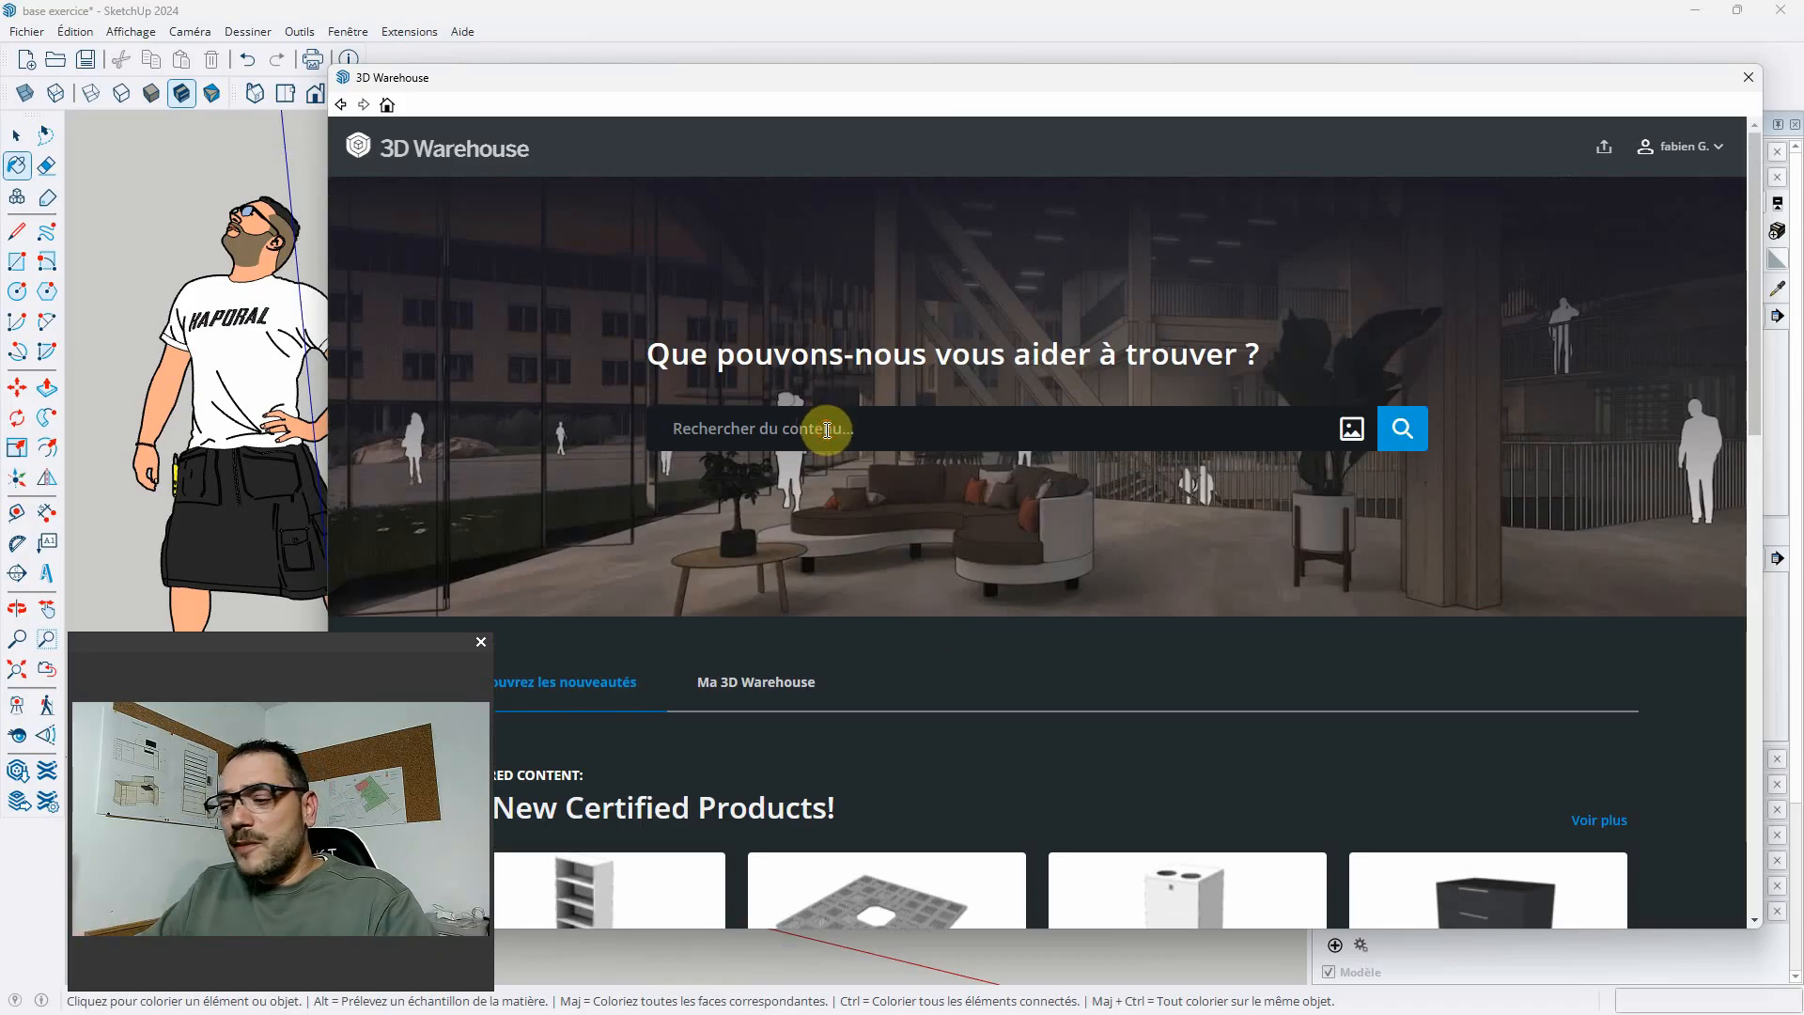
text(polyurey)
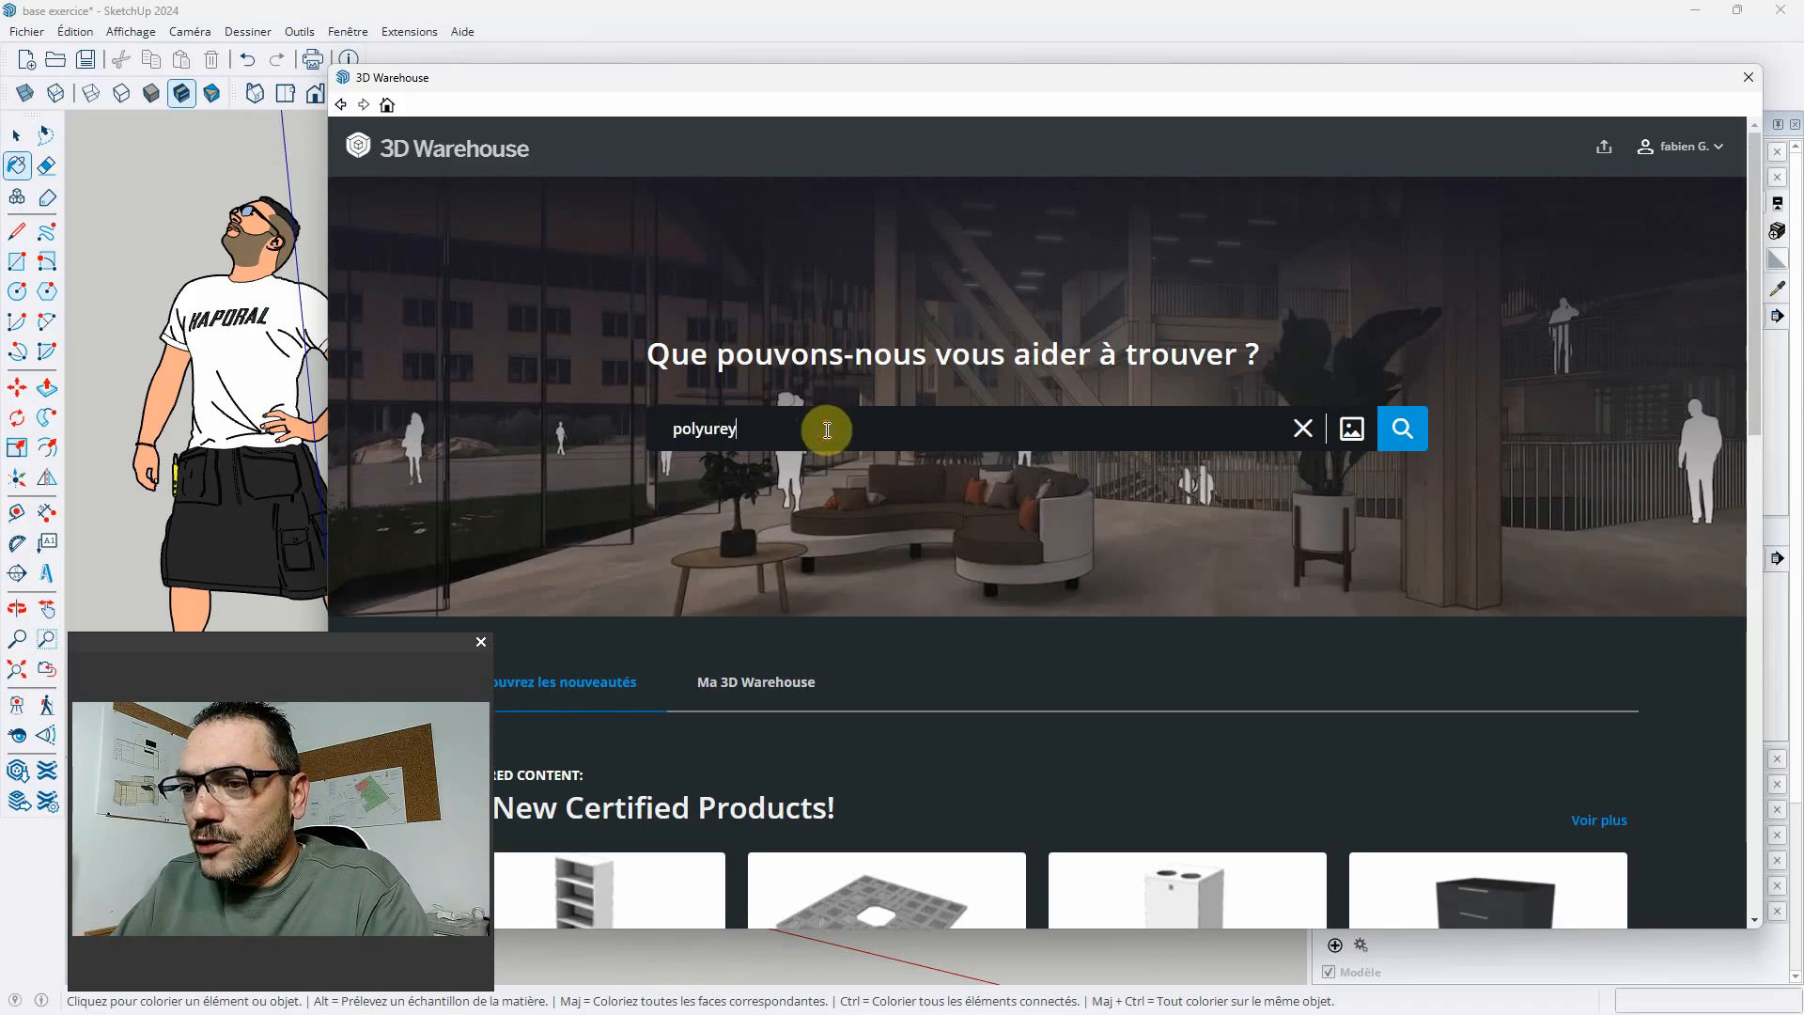
key(BackSpace)
key(BackSpace)
key(BackSpace)
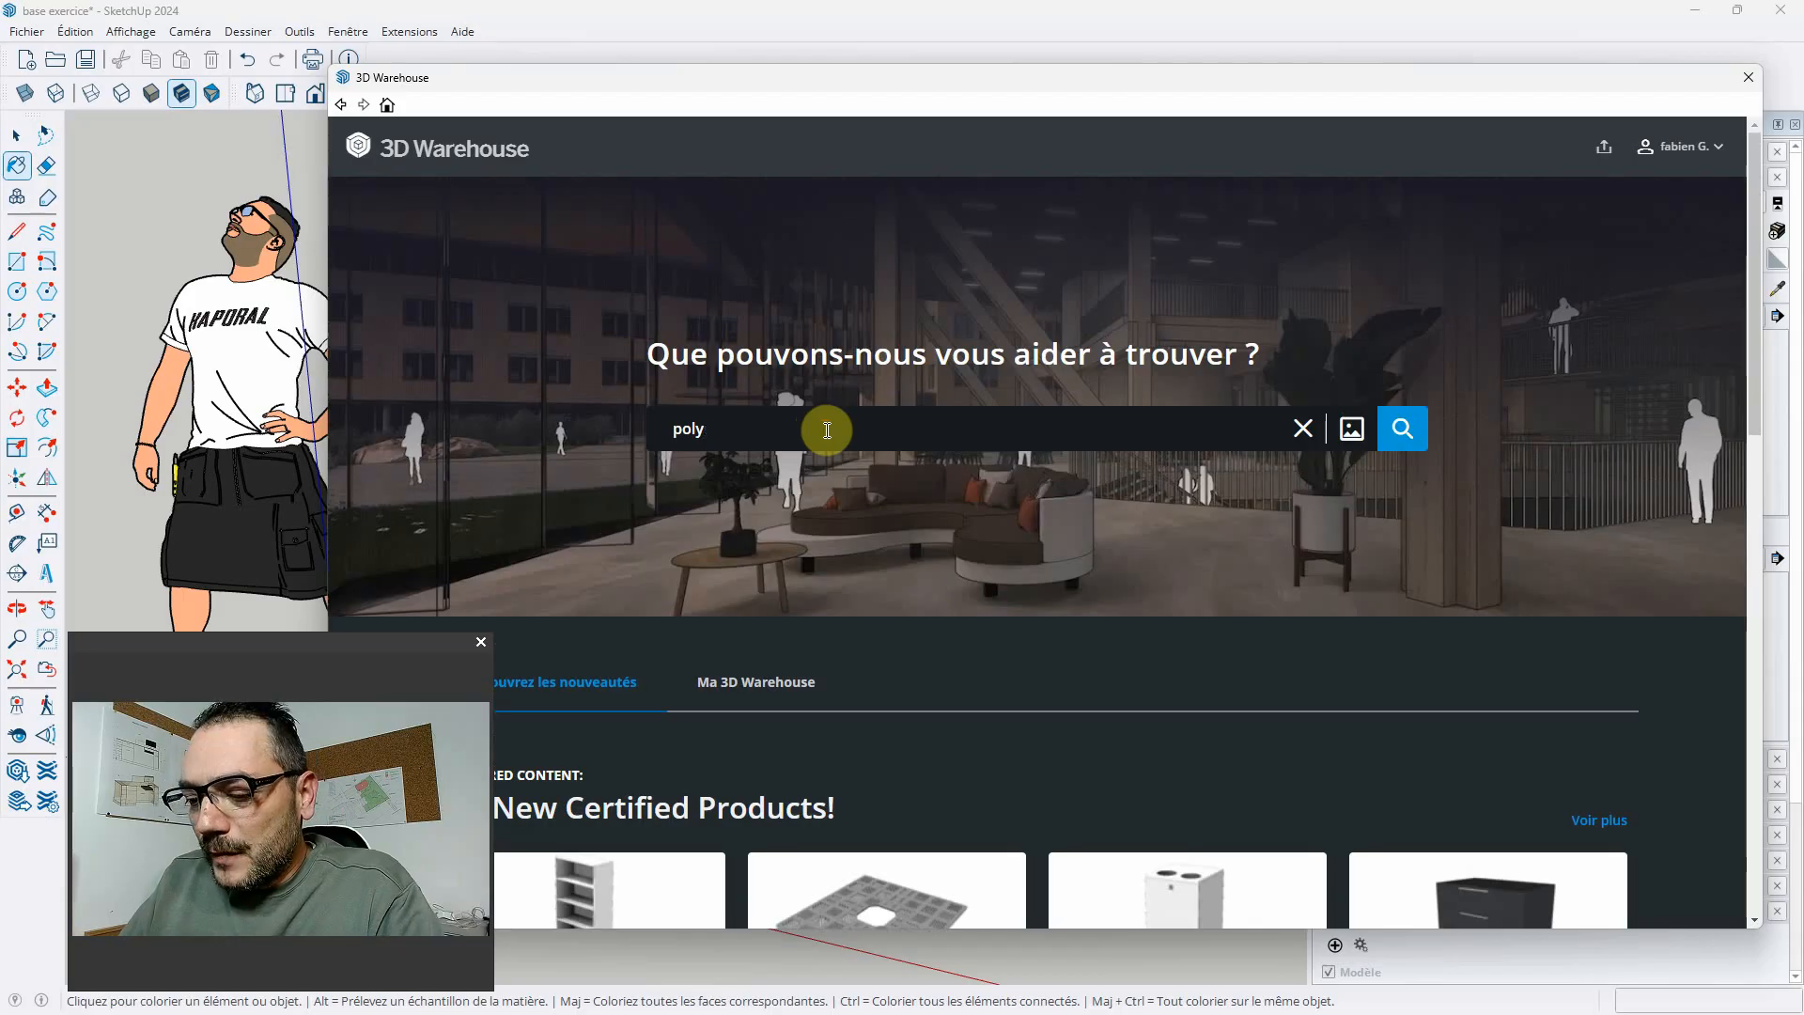
text(rey)
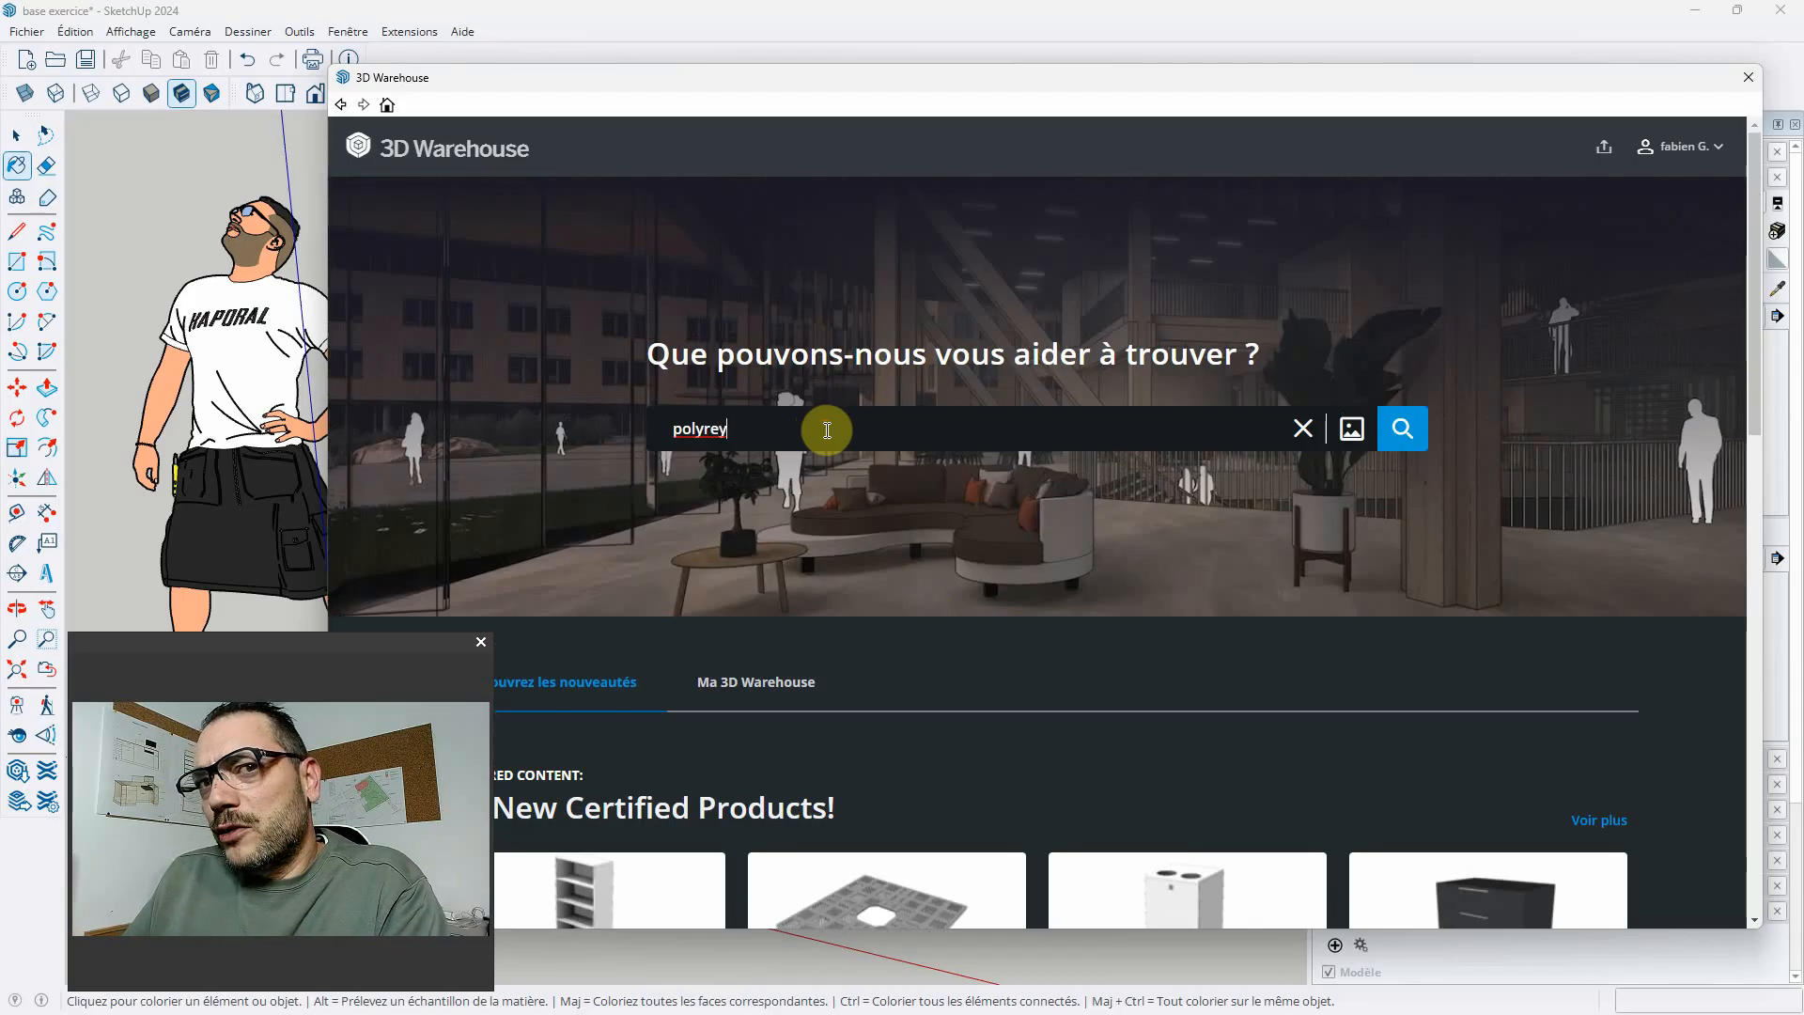
key(Return)
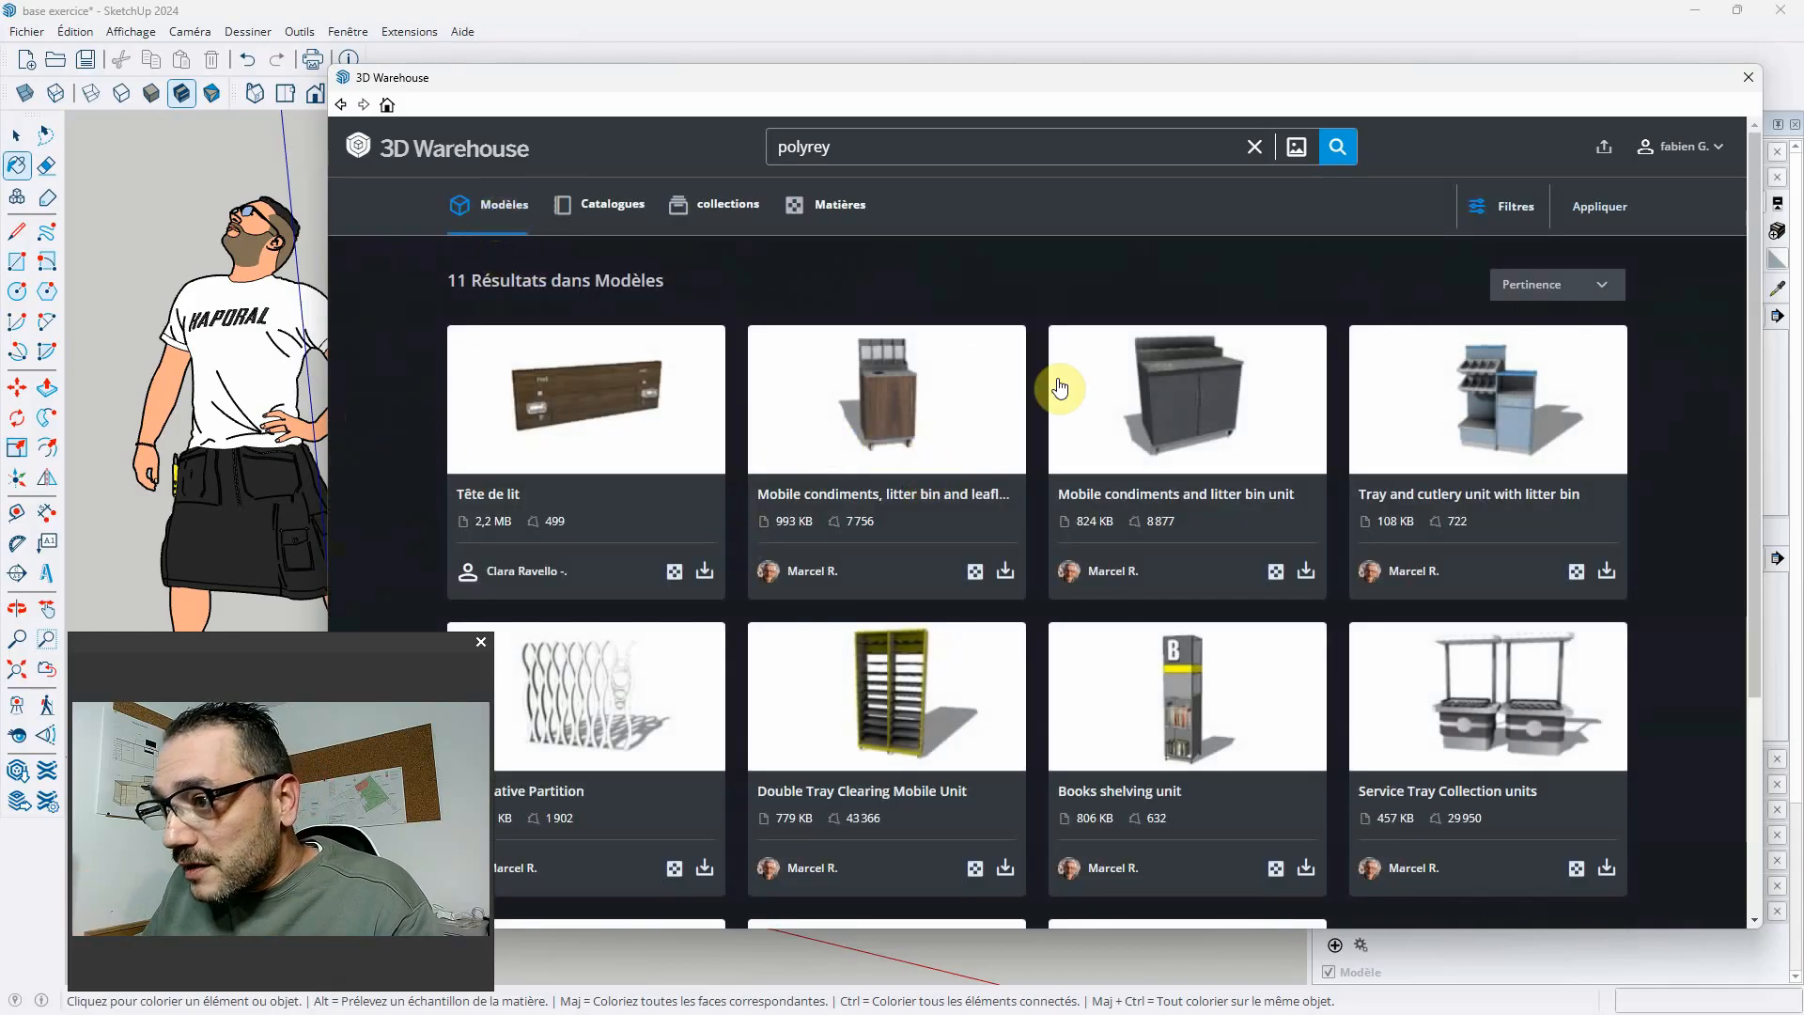
scroll(1090, 583, down, 3)
scroll(1104, 667, up, 3)
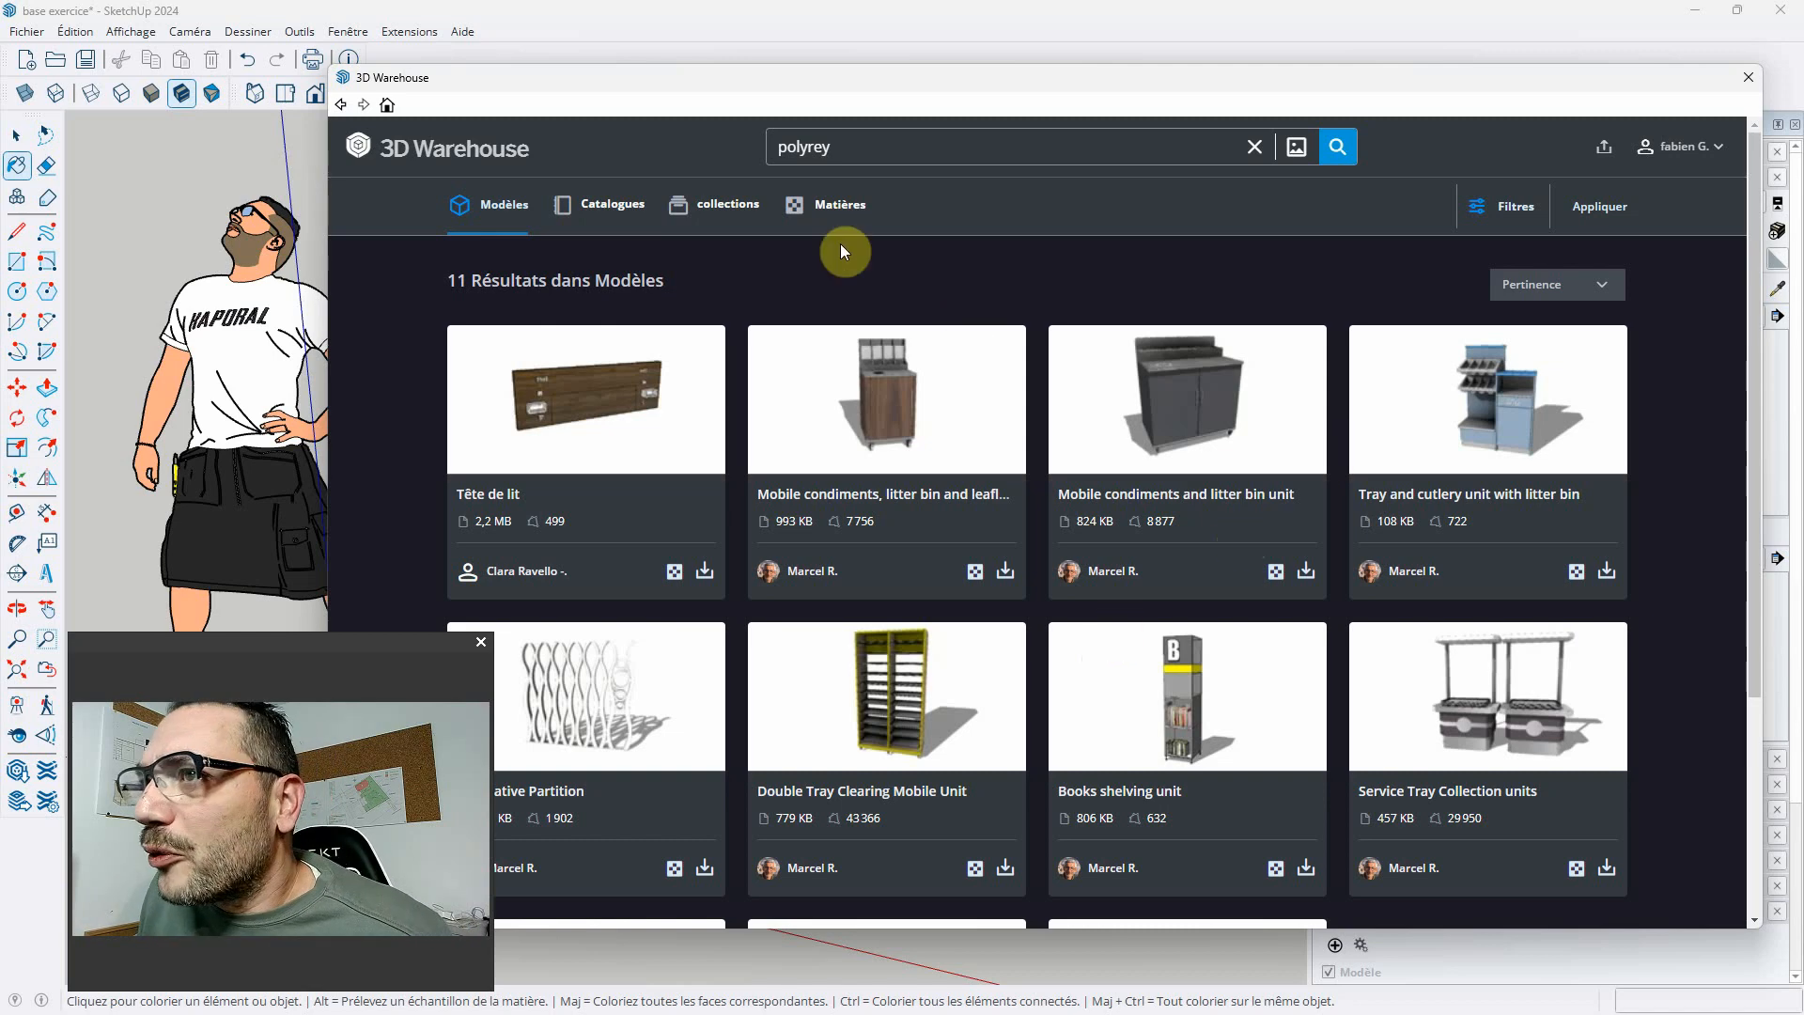
- Show the Matières results for the polyrey search and look through the available textures
click(841, 216)
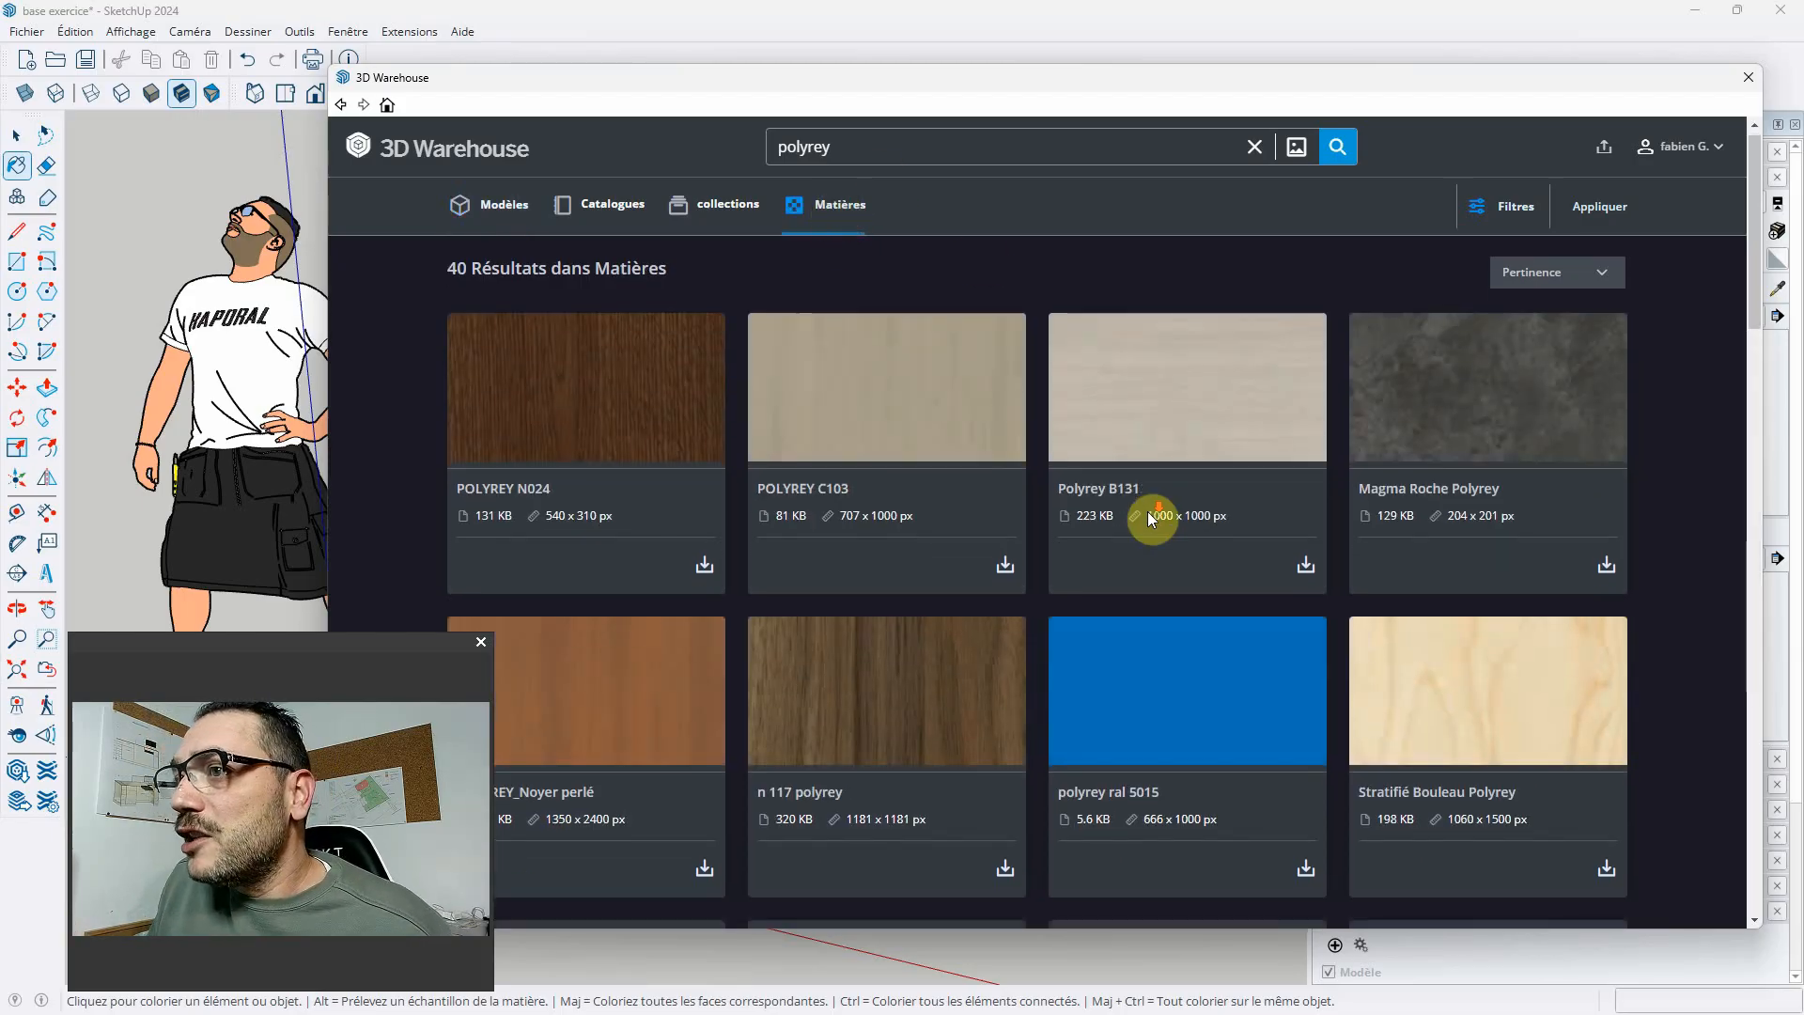
scroll(1154, 531, down, 10)
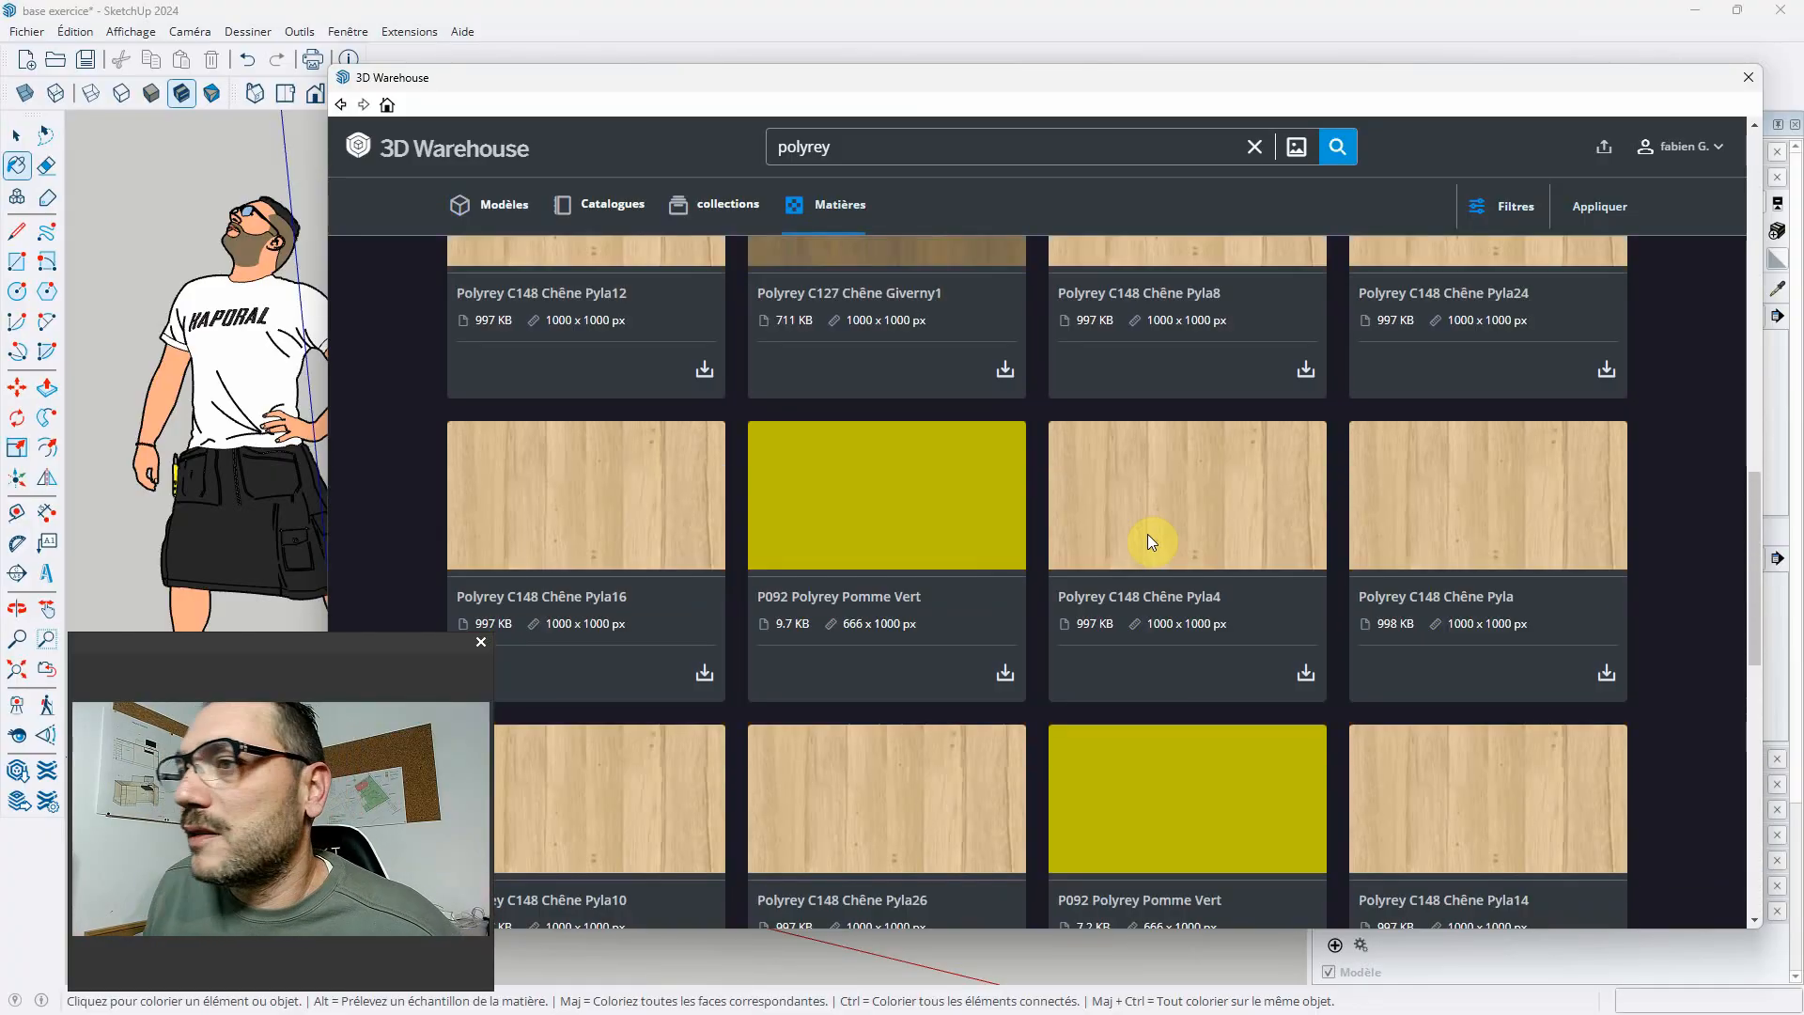
scroll(1092, 500, up, 5)
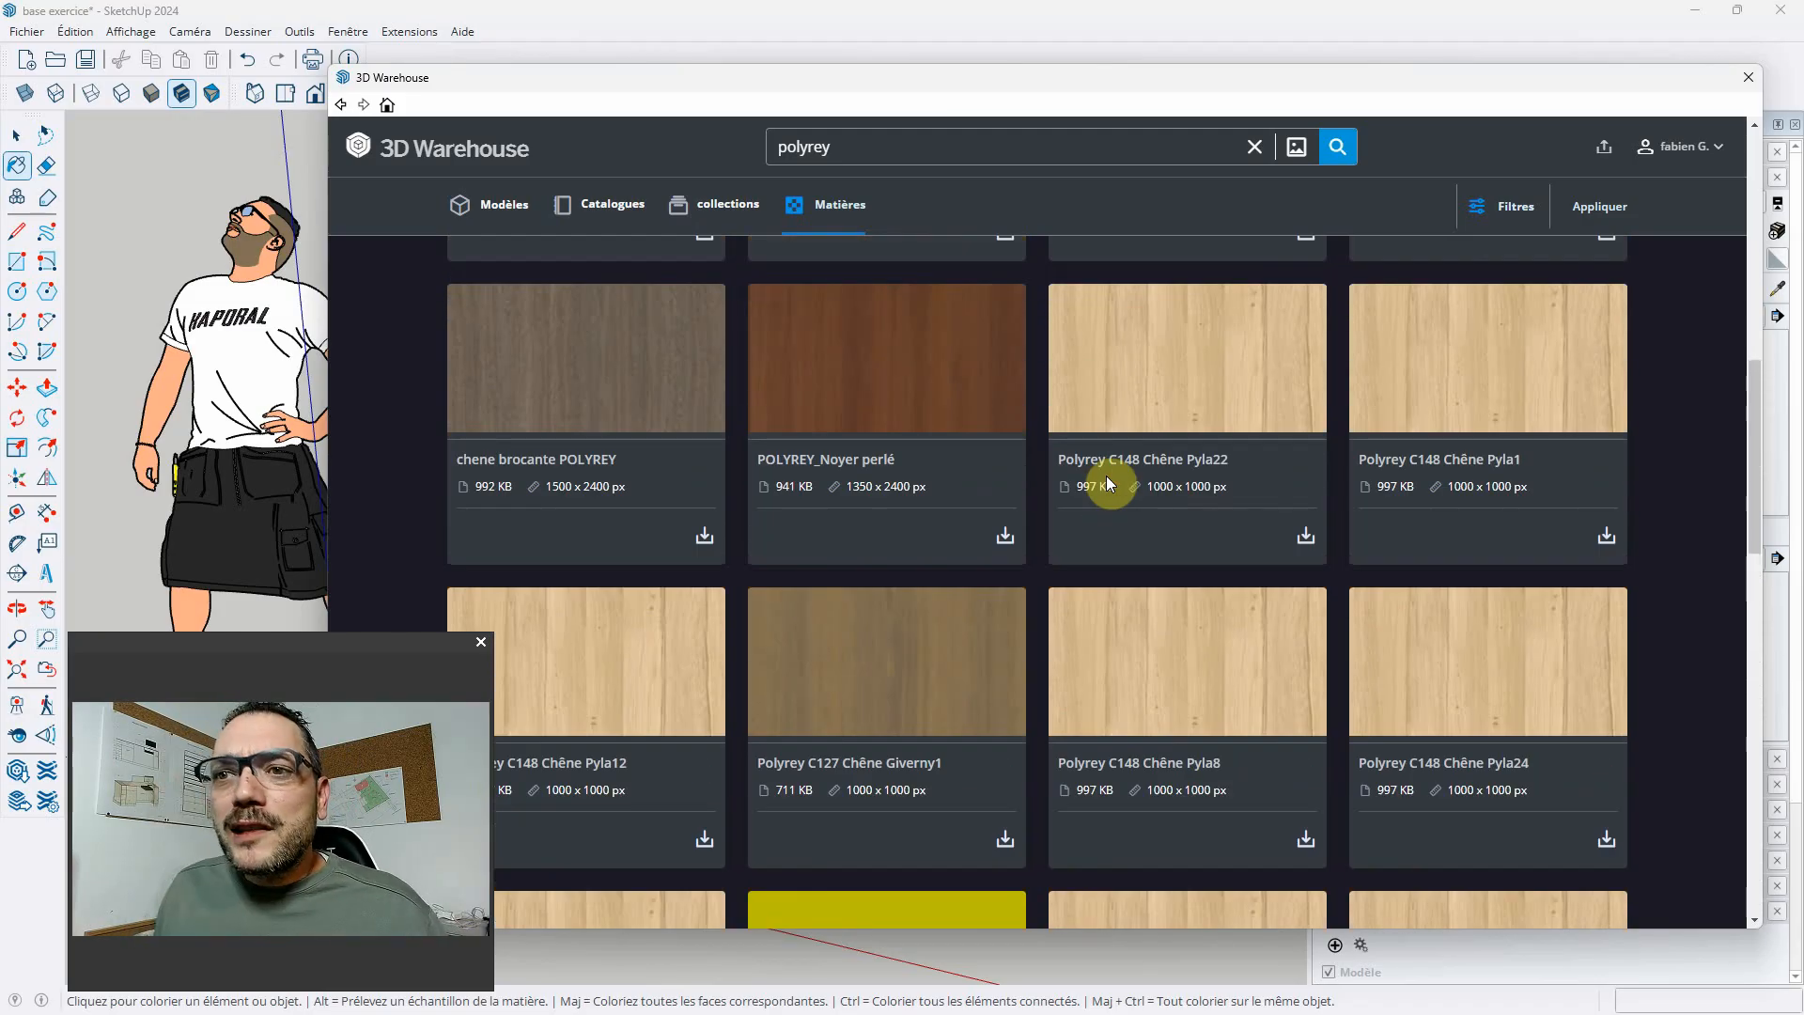
- Look through the Polyrey textures and load Polyrey_C190_Céladon_ral 9018 into the model as the current paint material
scroll(1189, 534, down, 10)
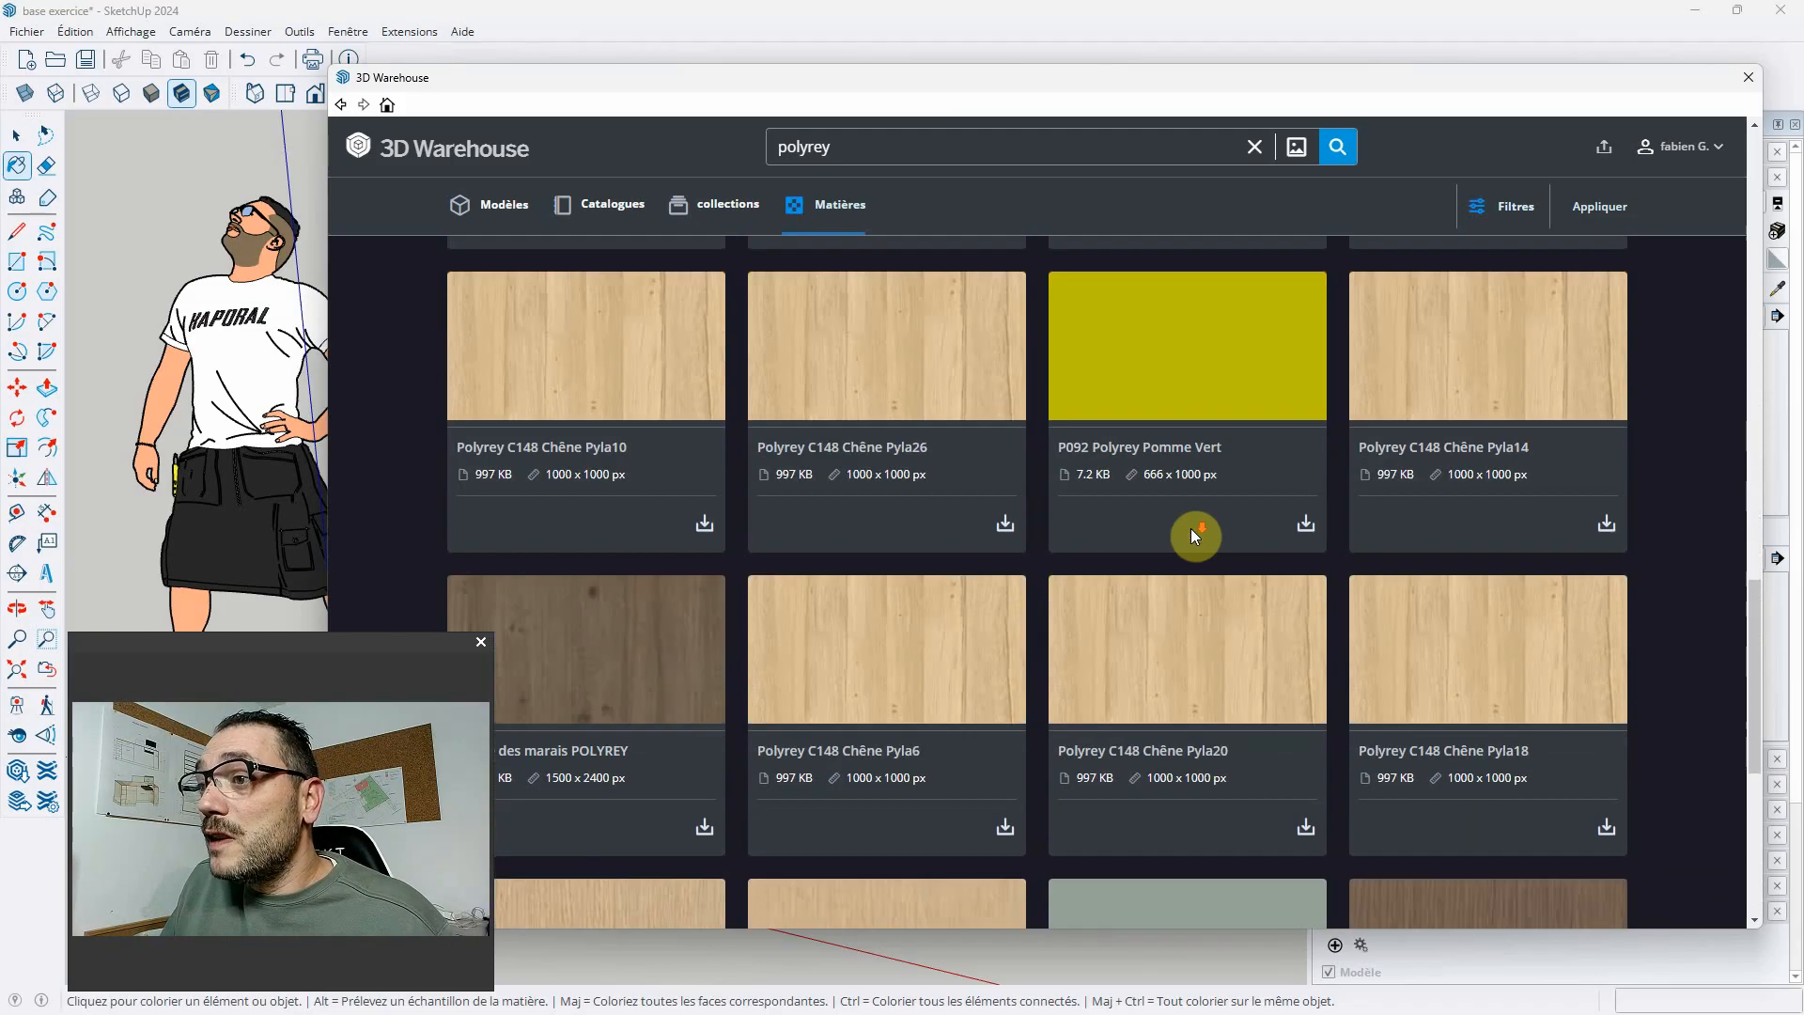
scroll(1090, 579, up, 3)
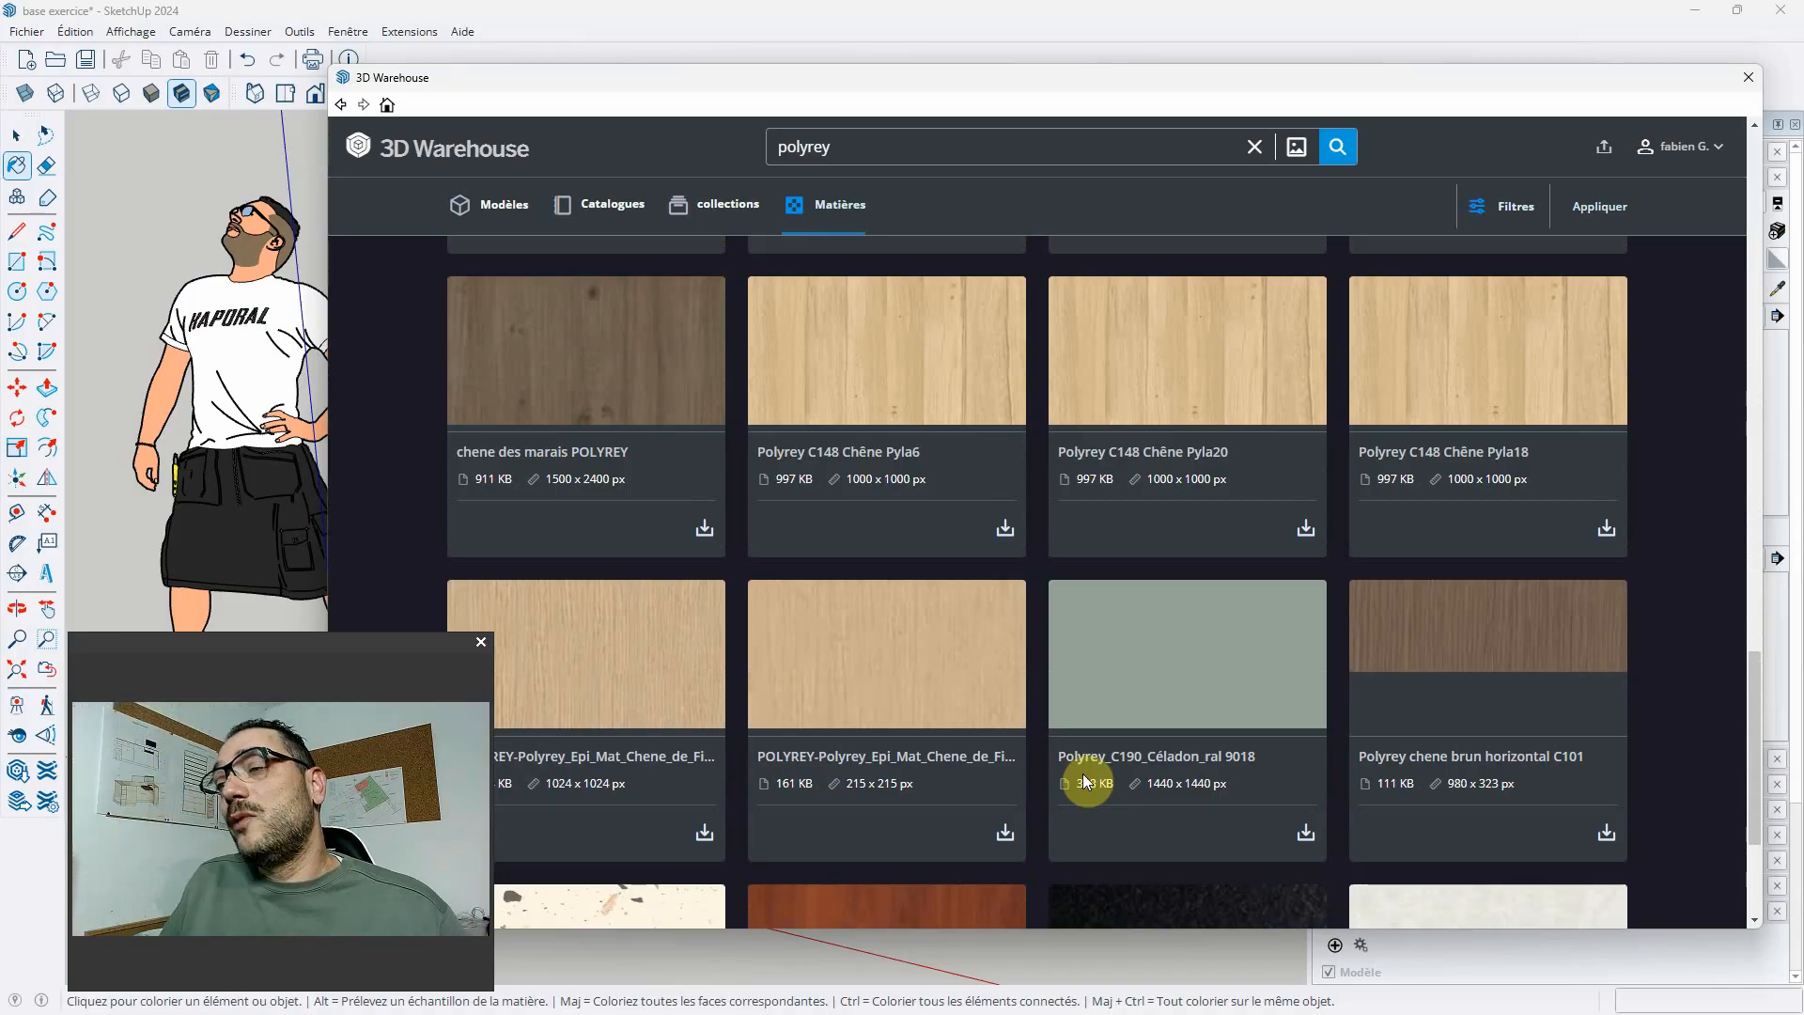
scroll(1151, 751, down, 1)
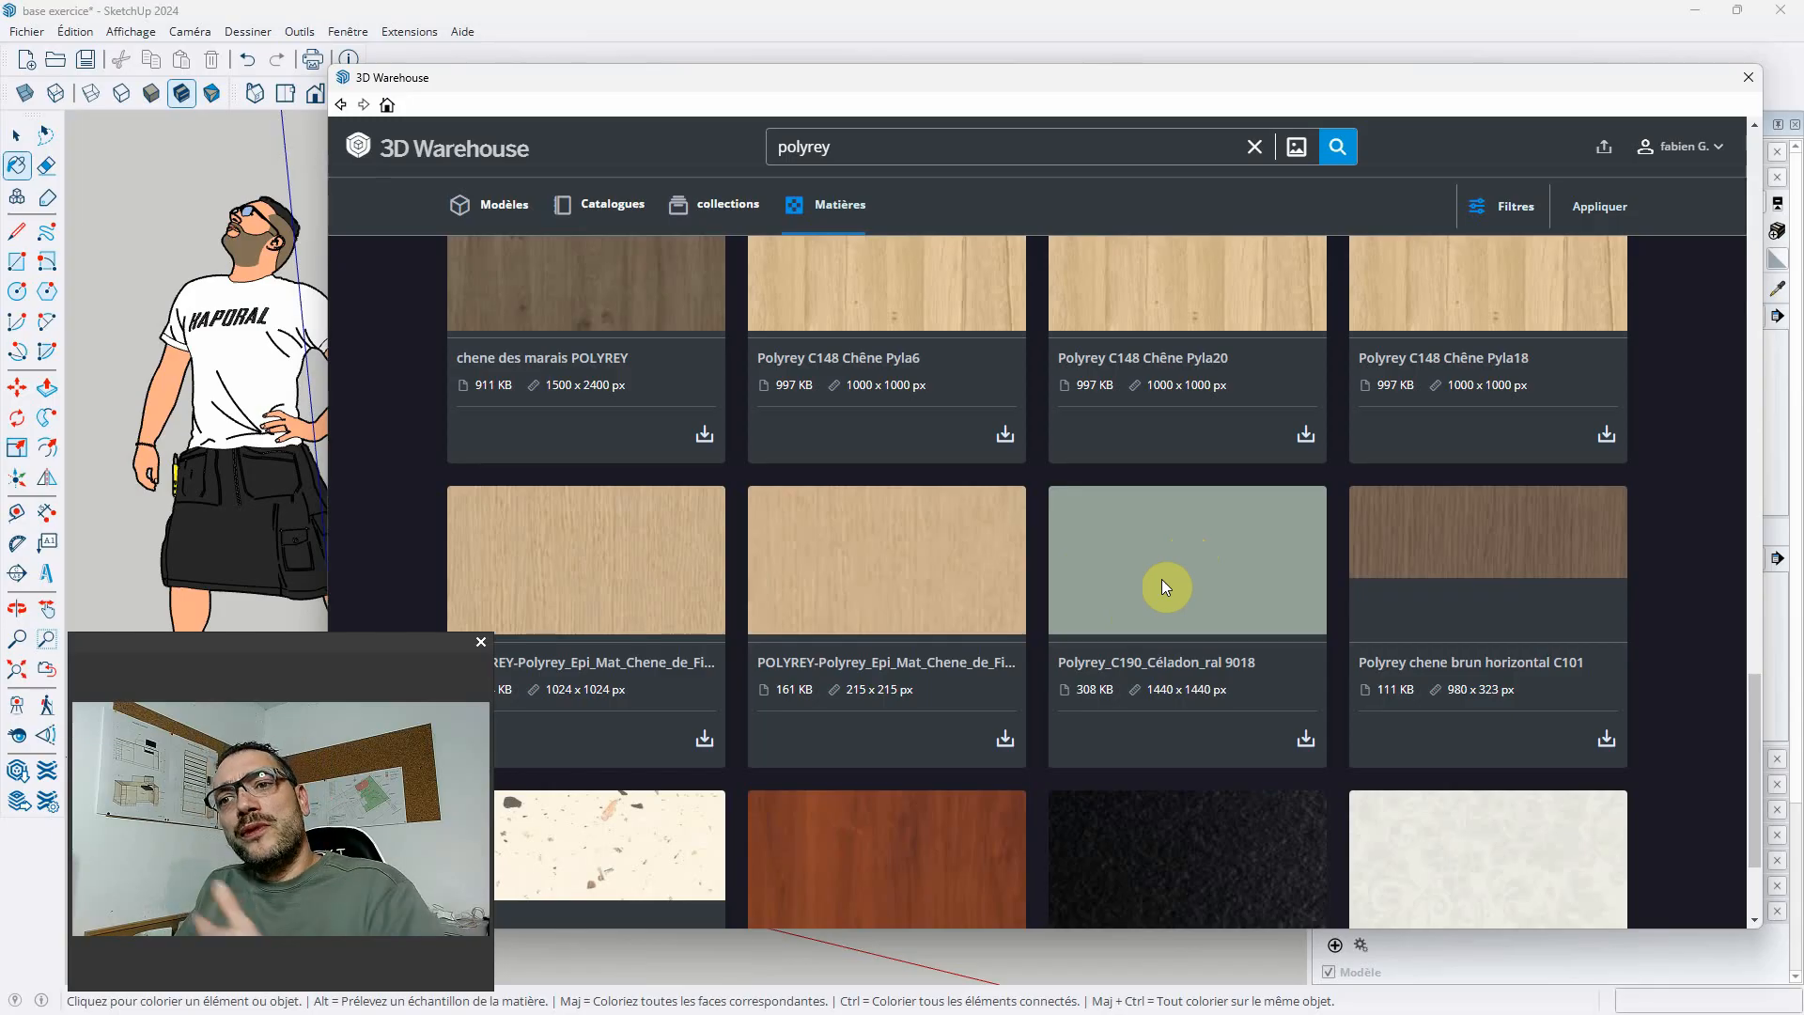
scroll(1161, 579, up, 4)
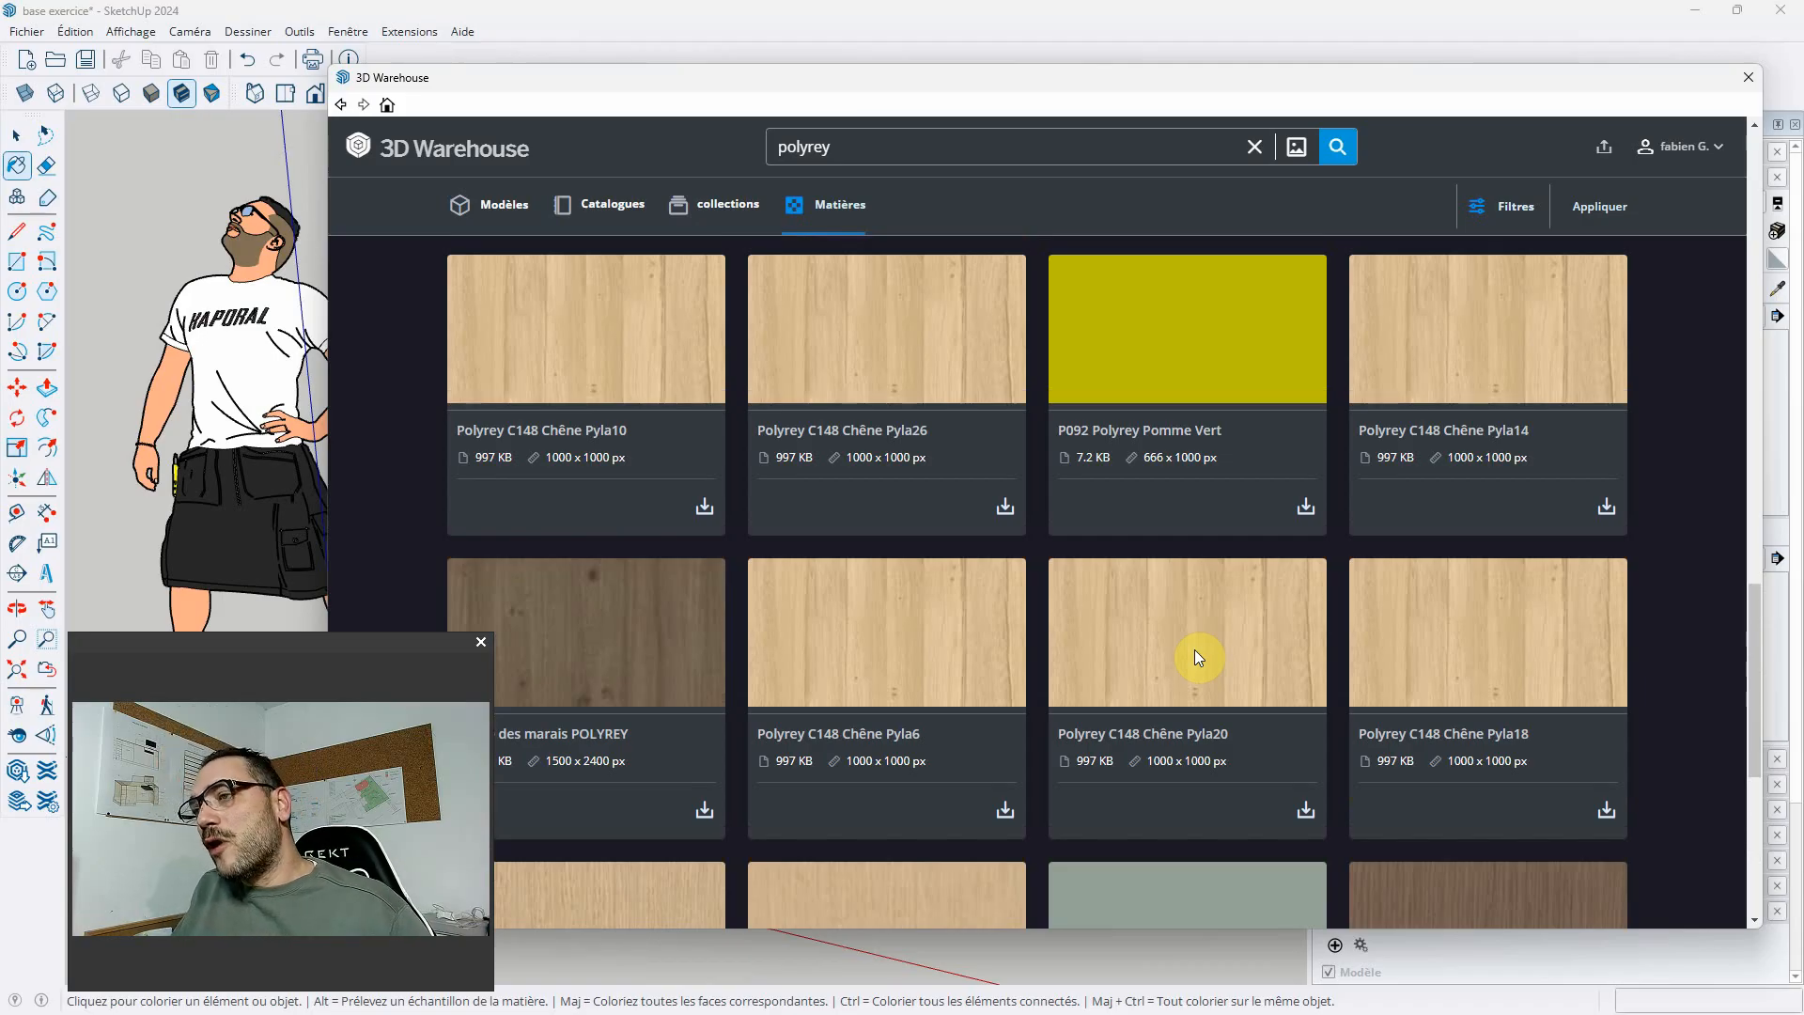
scroll(1177, 641, down, 1)
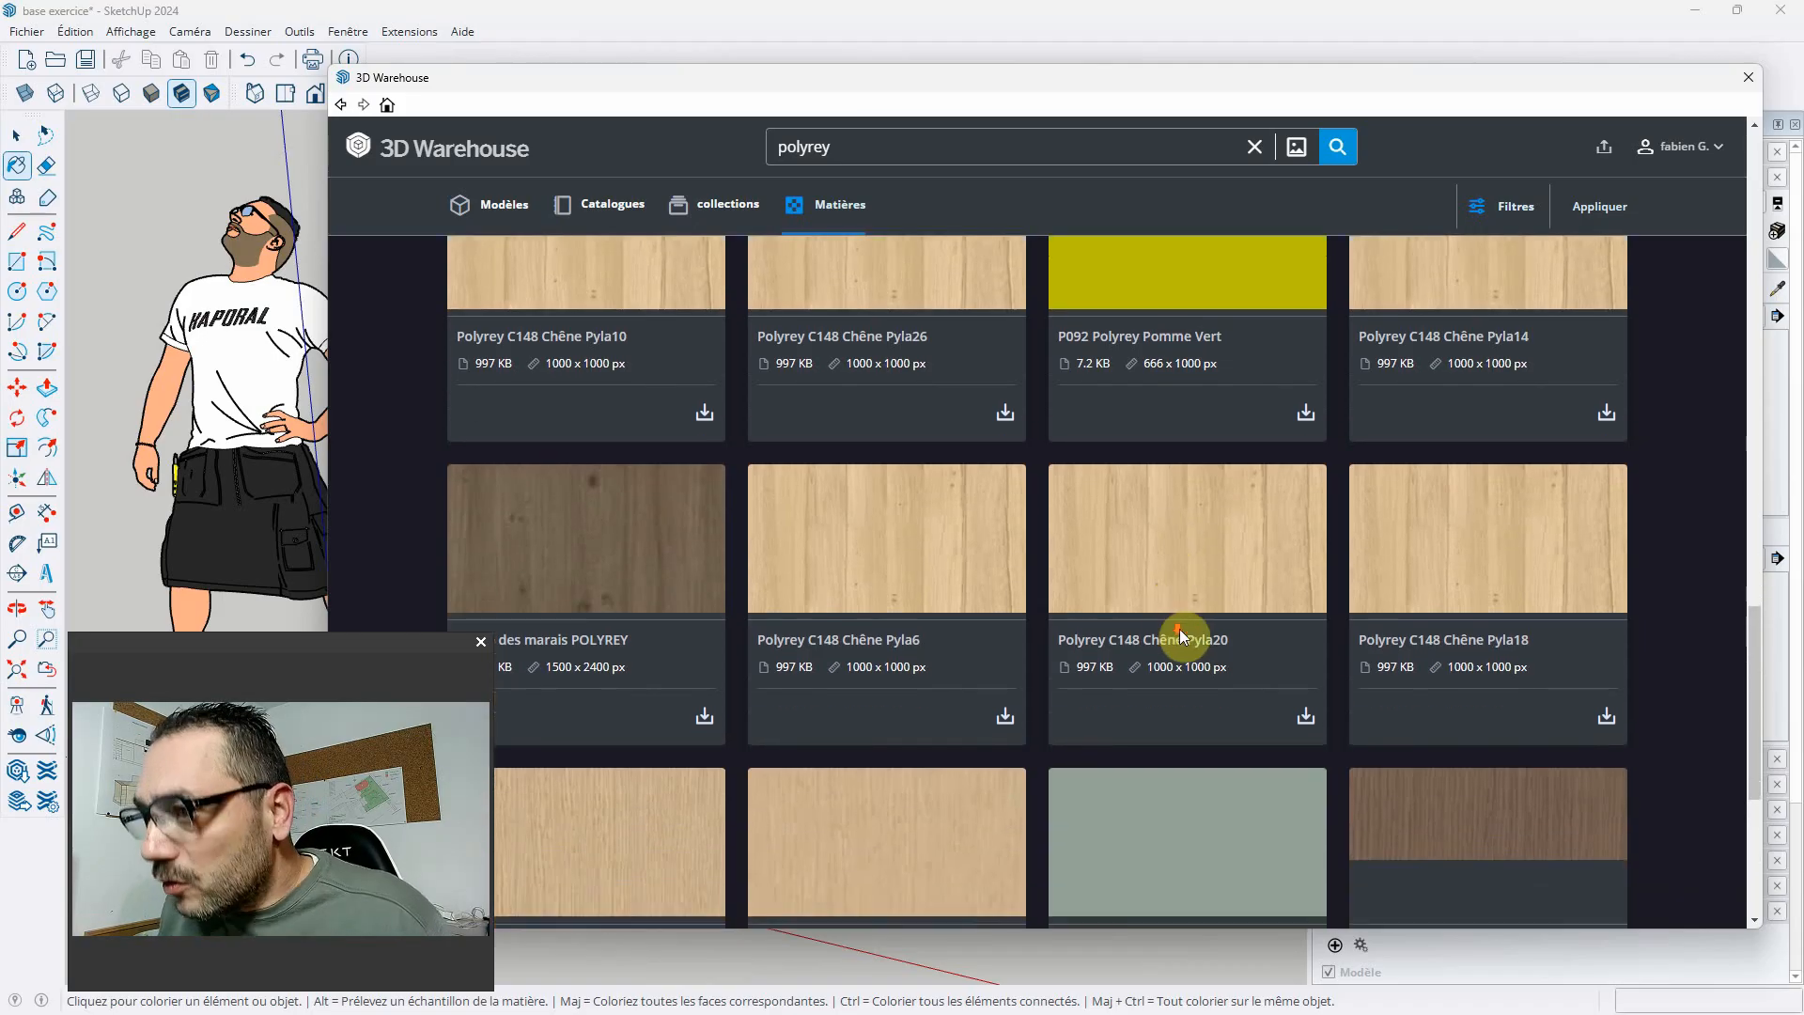
scroll(1182, 638, down, 2)
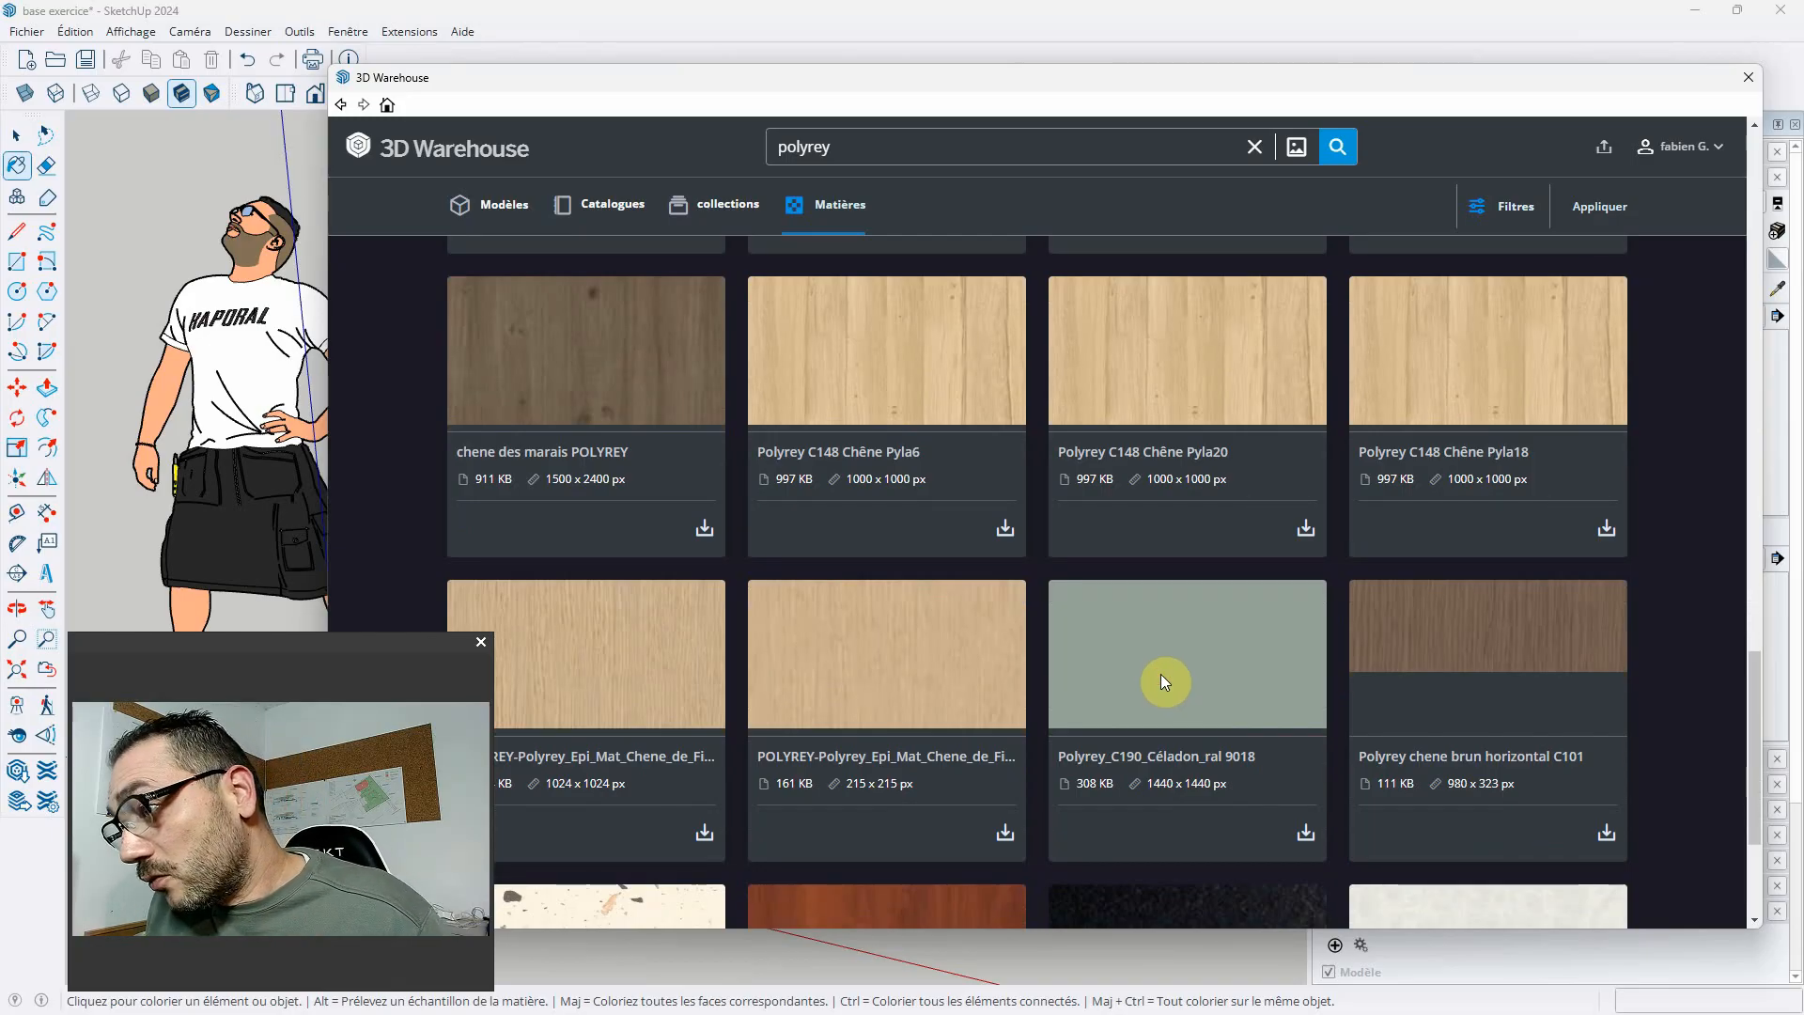
click(1306, 830)
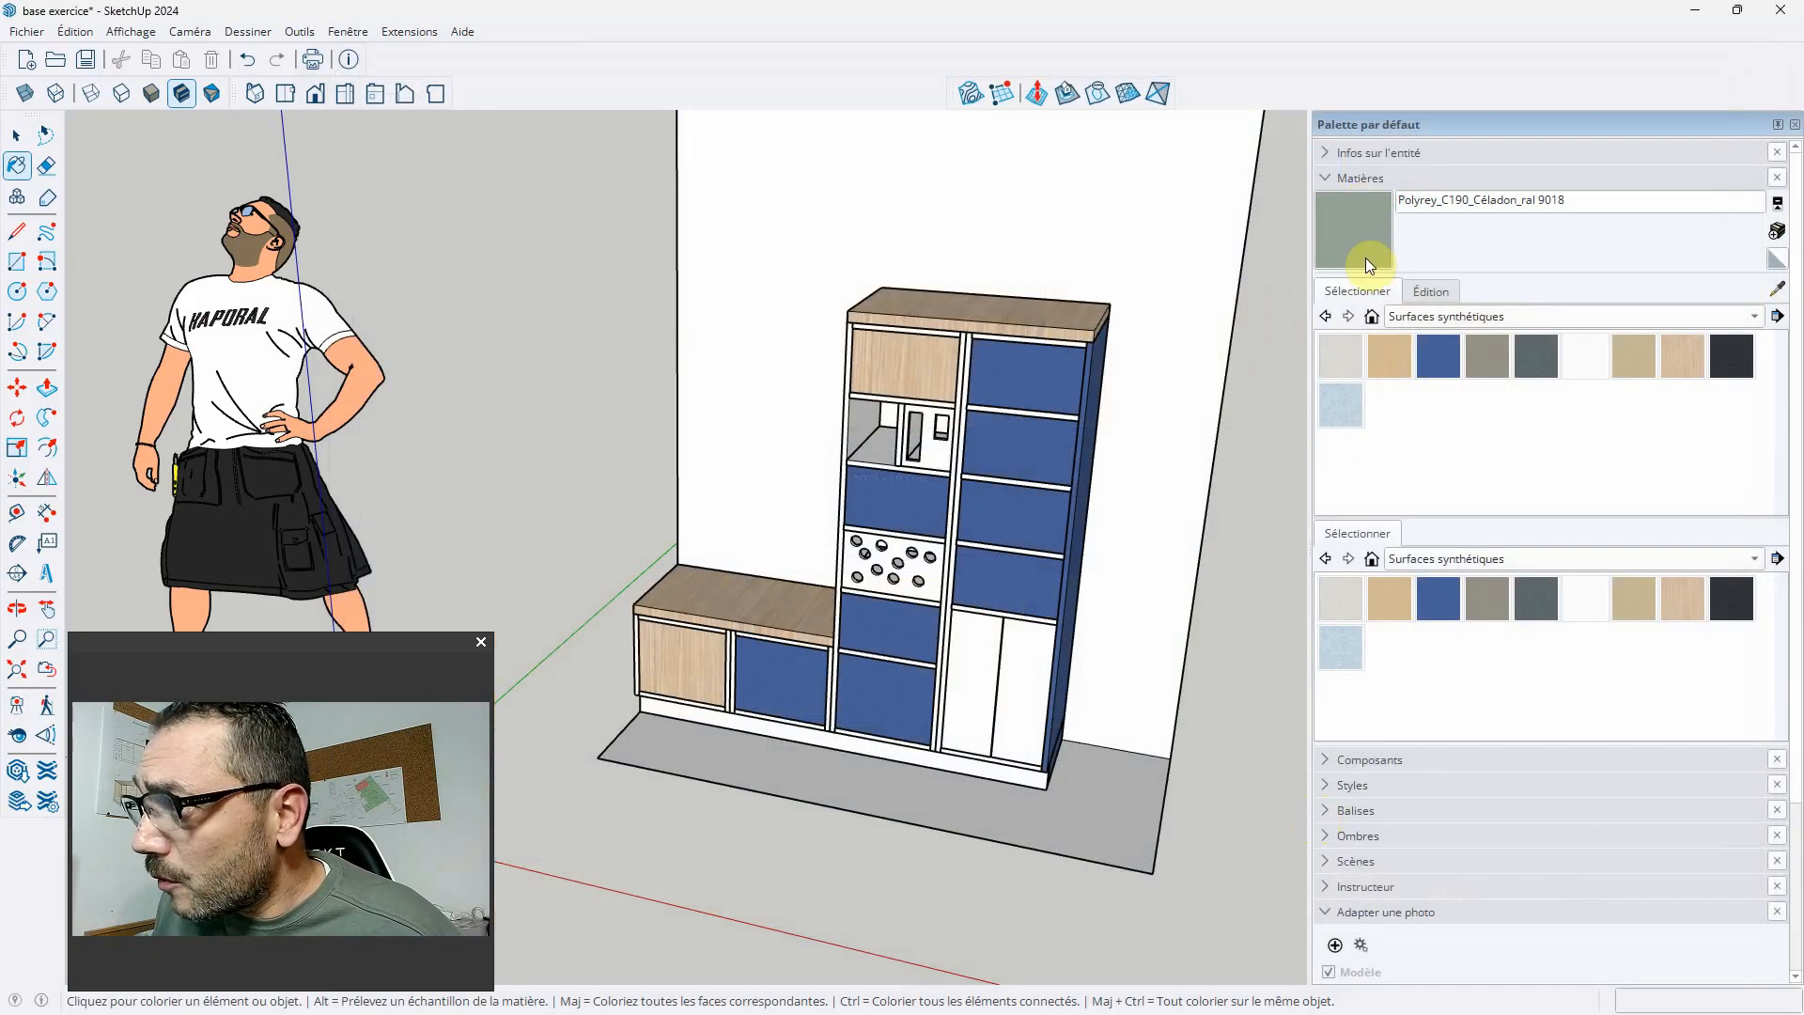
- Paint both low cabinet fronts, the tall cabinet's three blue left-column fronts and its lowest blue right-column front with Polyrey_C190_Céladon_ral 9018
click(710, 667)
click(789, 673)
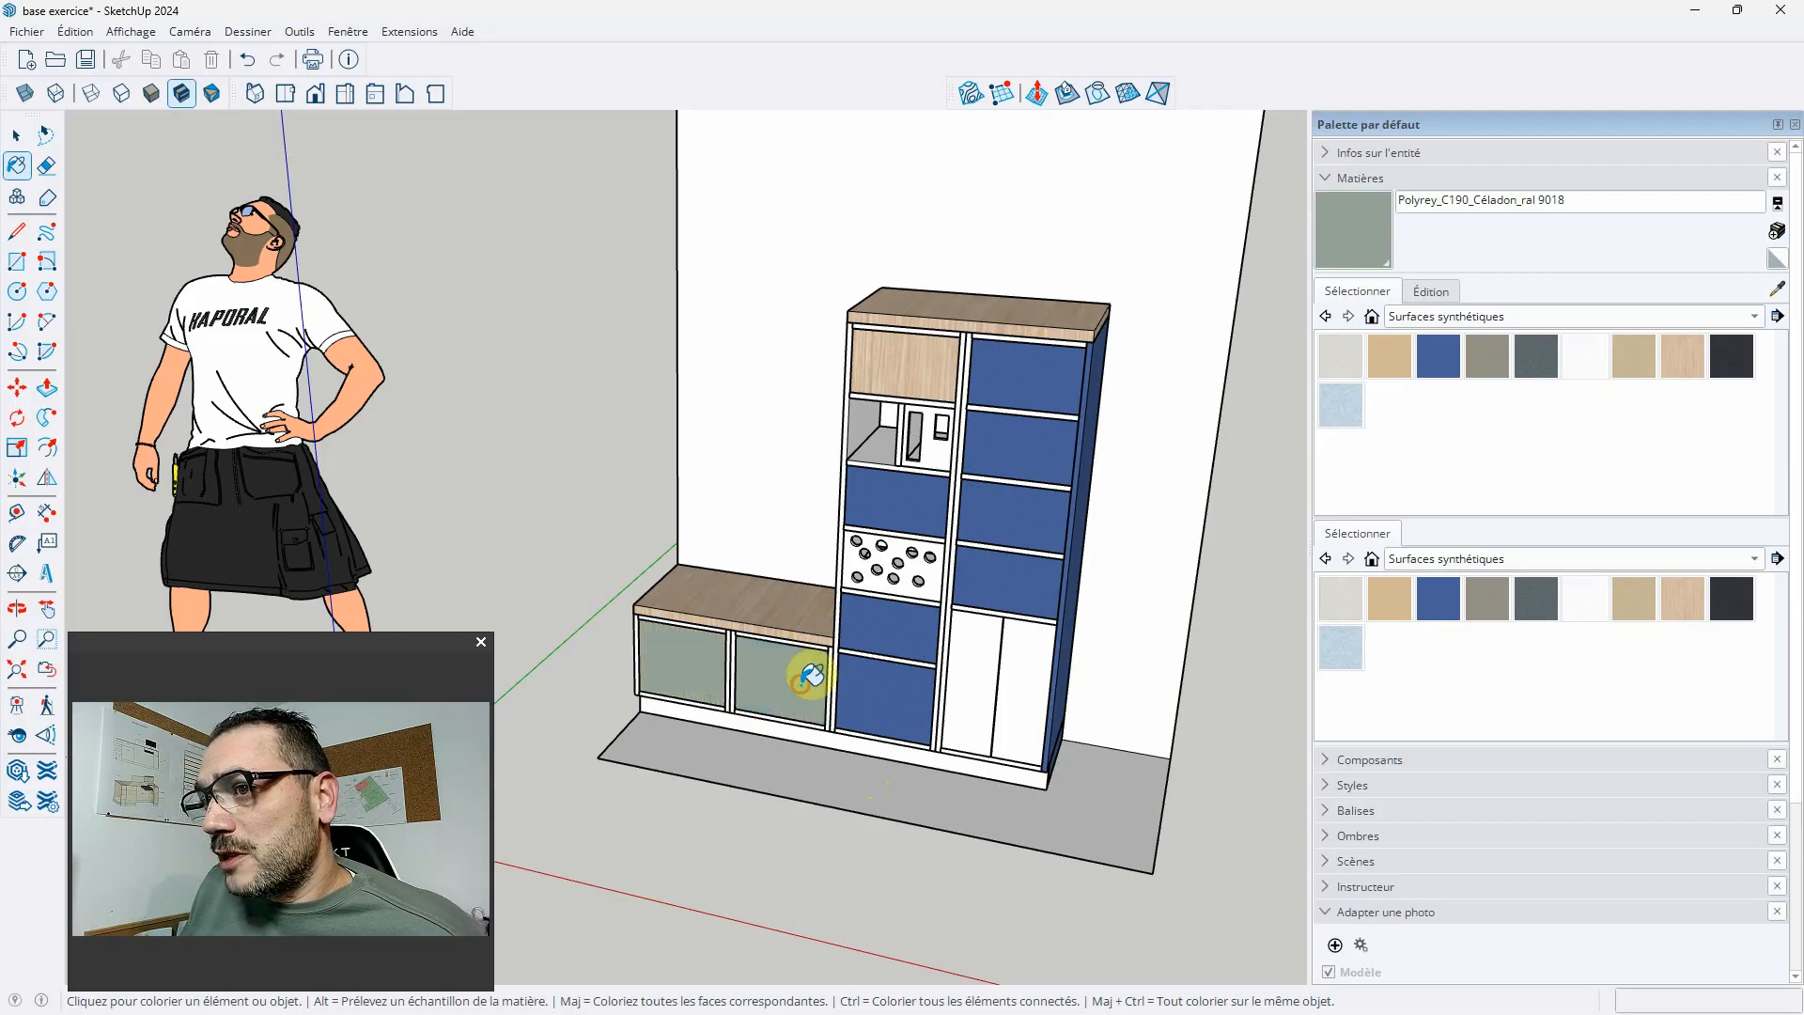
click(886, 678)
click(894, 624)
click(973, 575)
click(918, 507)
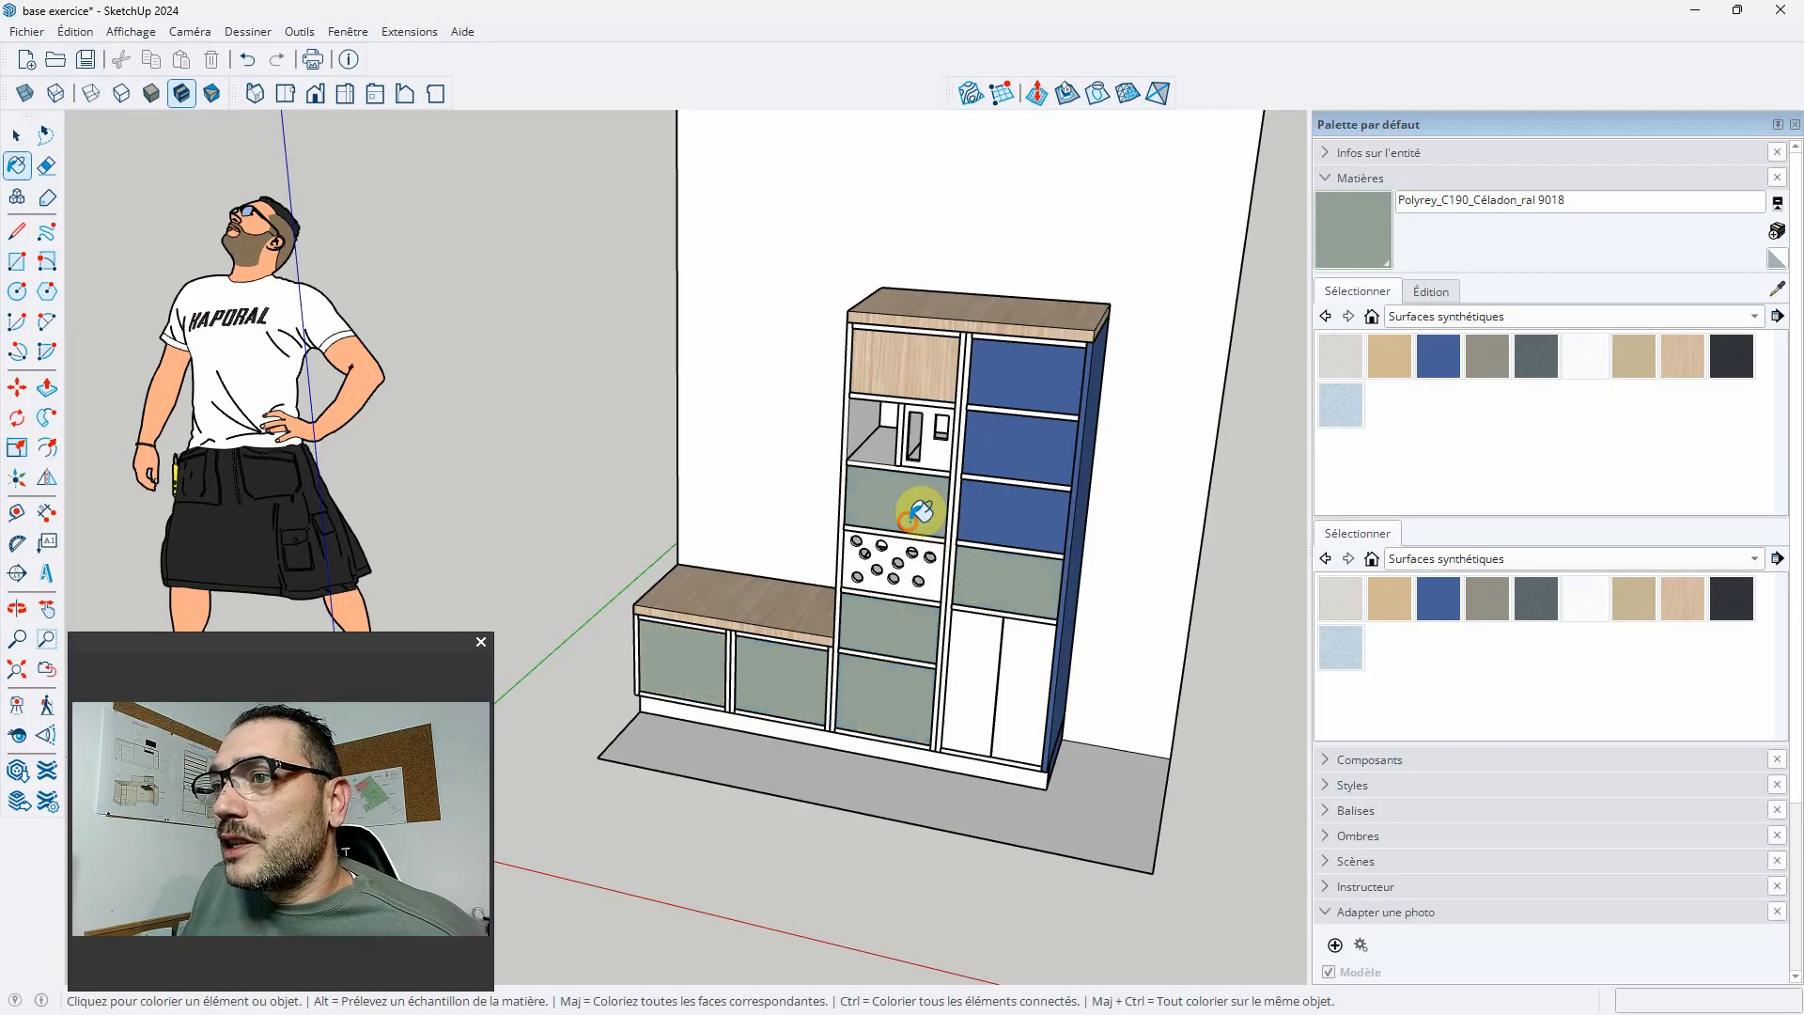
- Paint the three remaining blue fronts, the two white lower doors and the upper wood front with Polyrey_C190_Céladon_ral 9018
click(1002, 531)
click(1013, 451)
click(1006, 382)
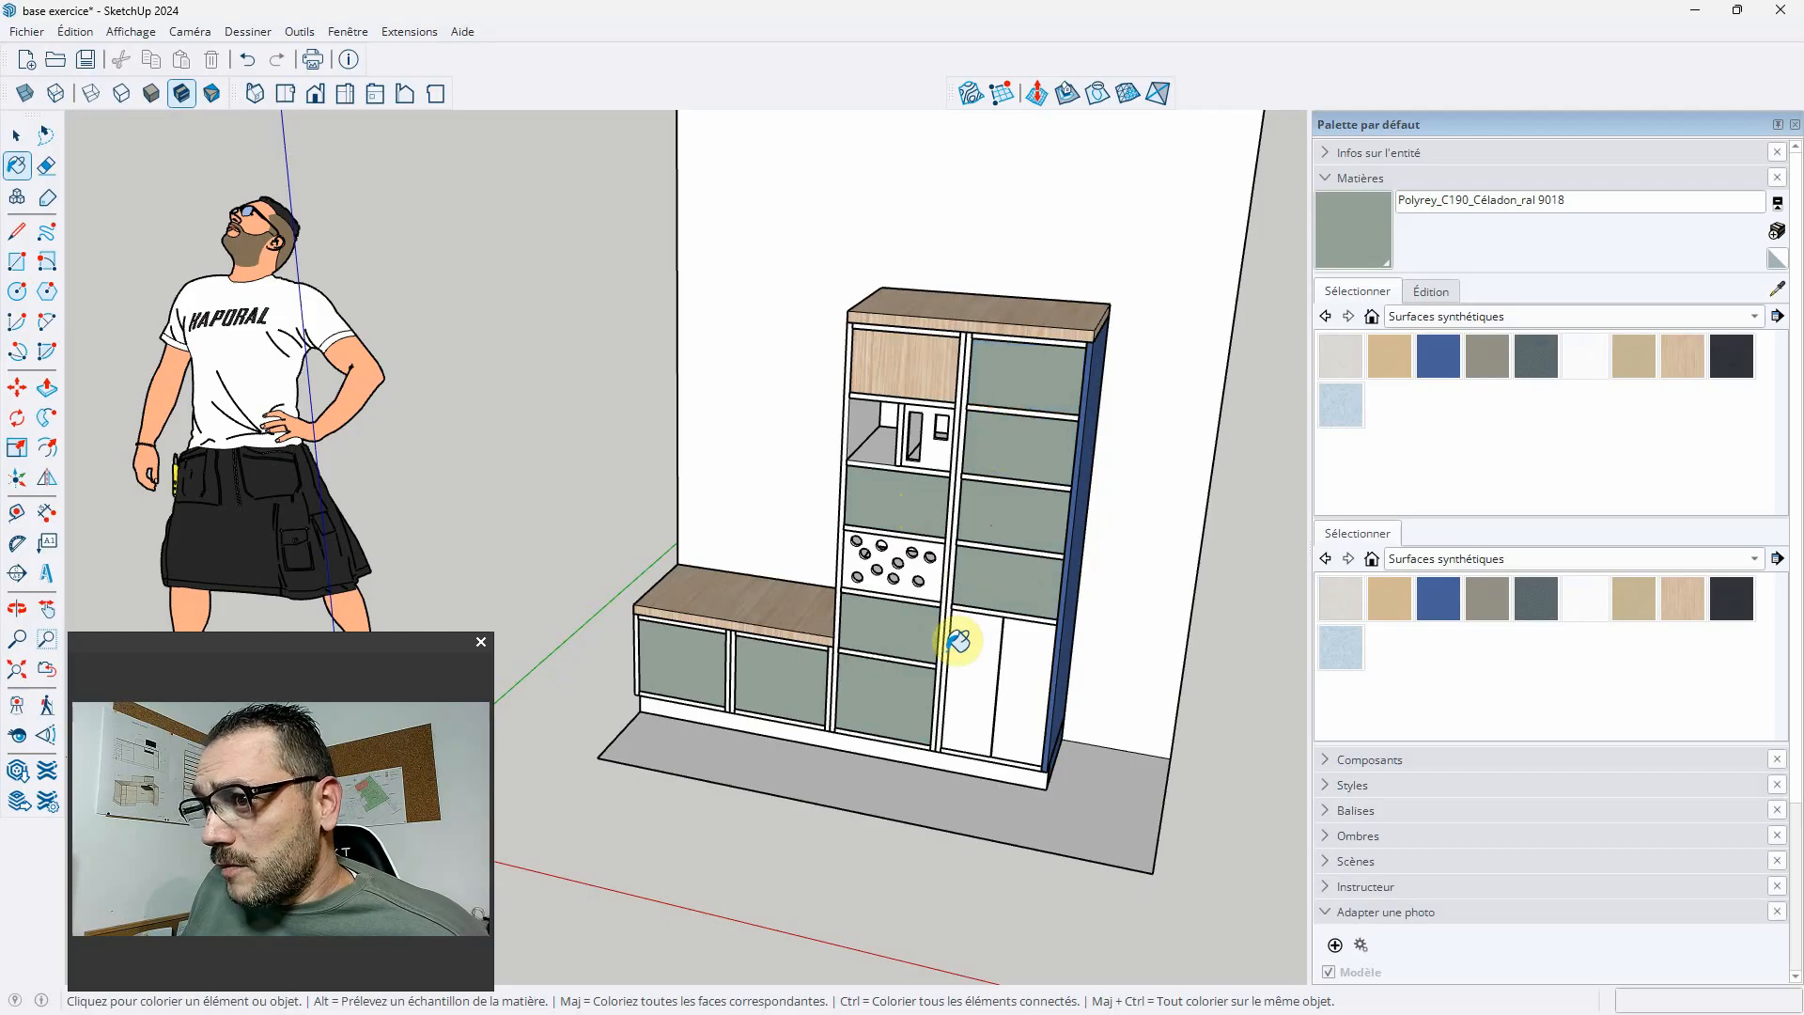
click(976, 653)
click(1028, 649)
click(936, 361)
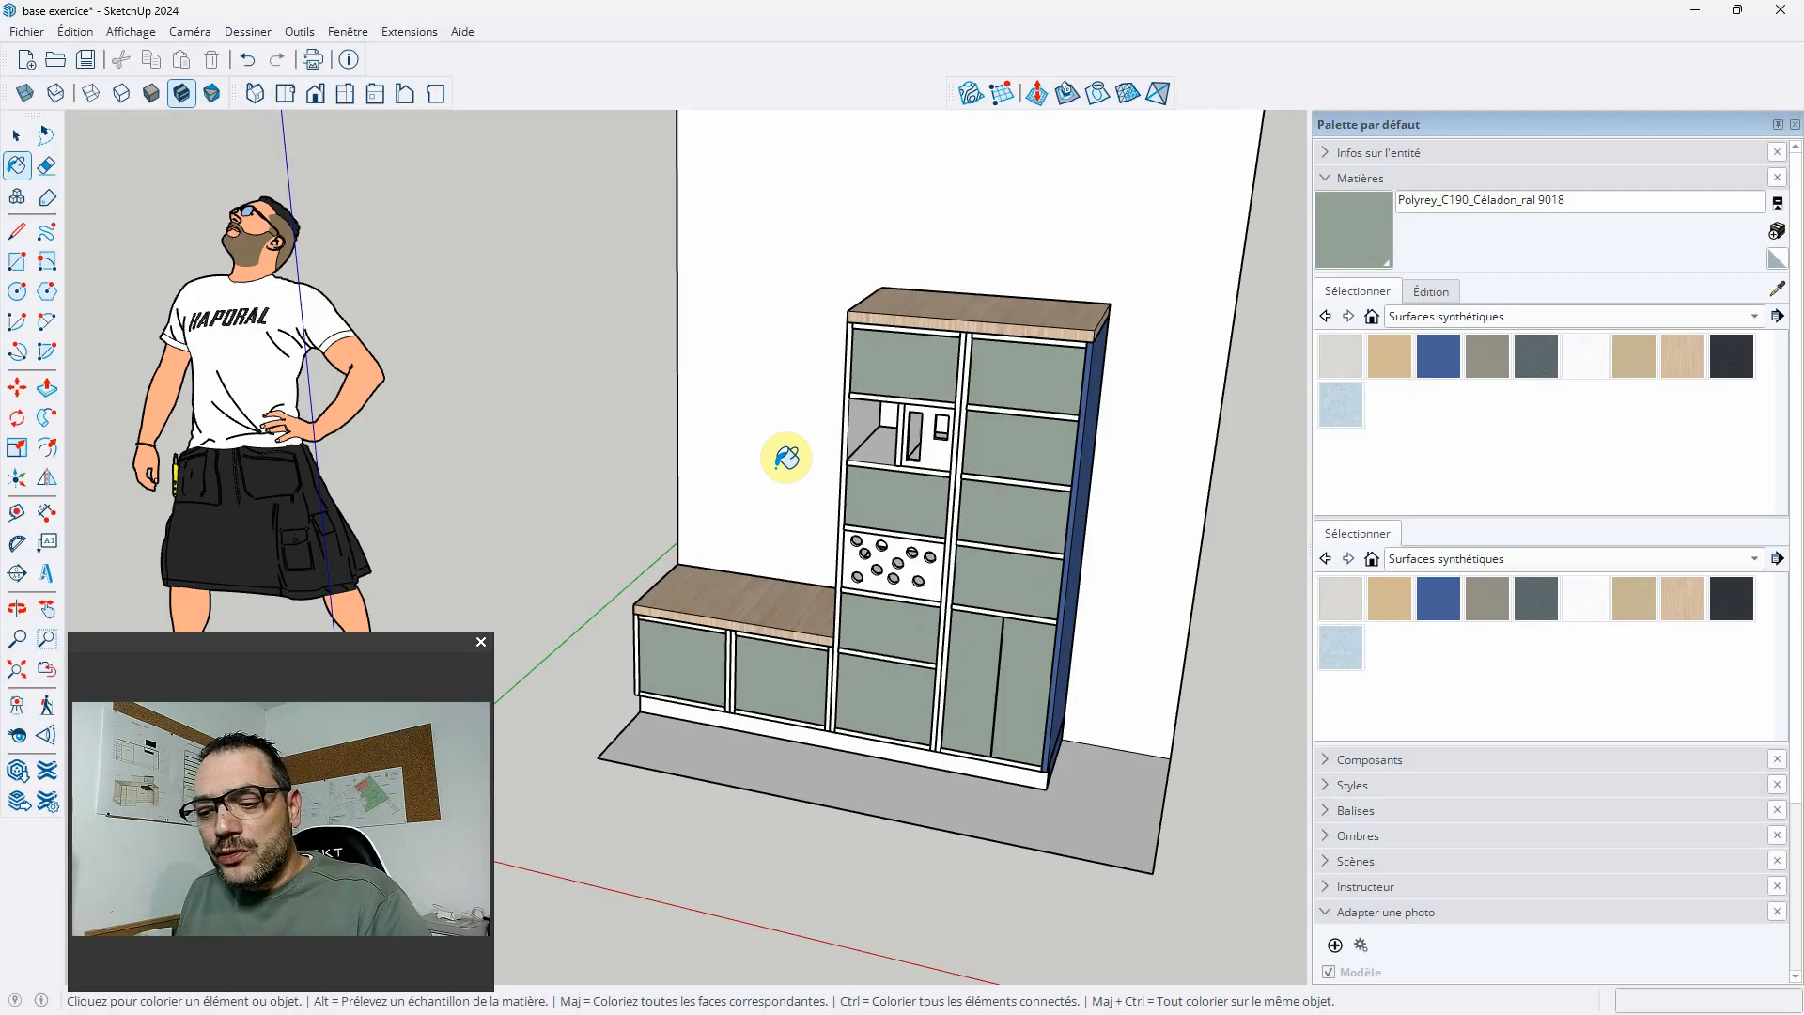
- Sample in turn the materials of the low cabinet's worktop, a green front and the tall cabinet's blue side panel
key(alt)
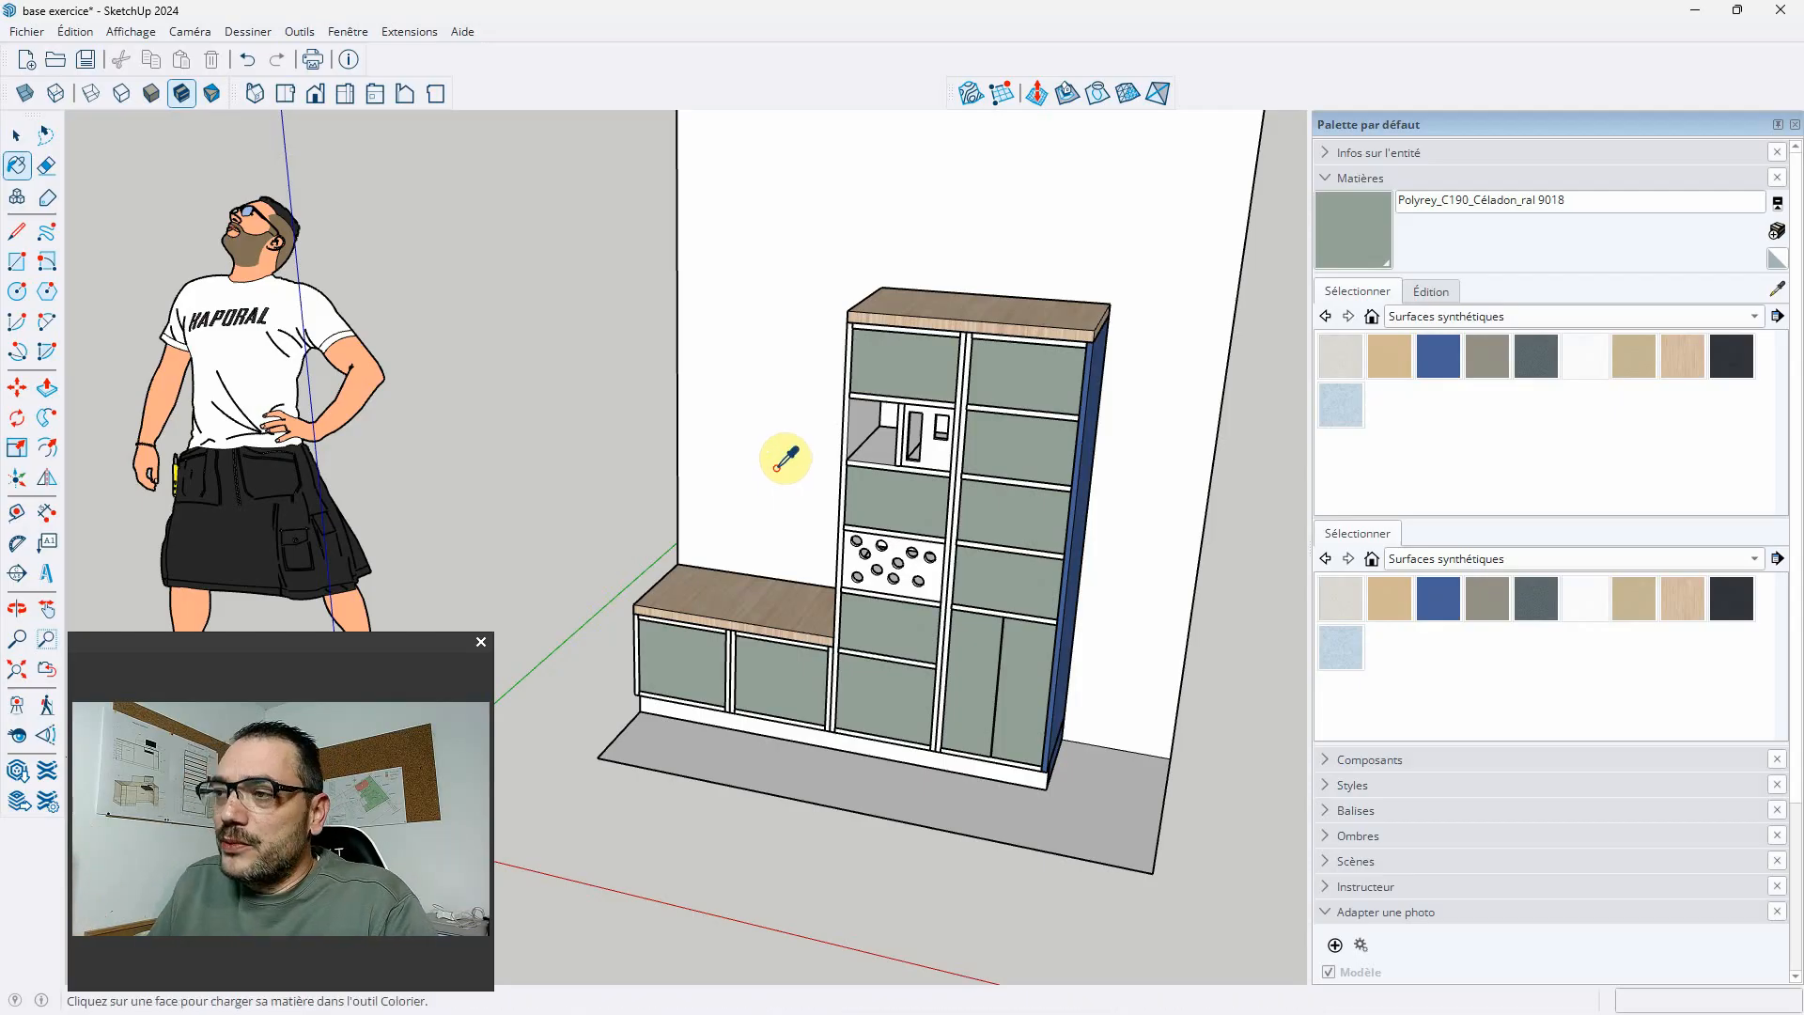
alt+click(798, 611)
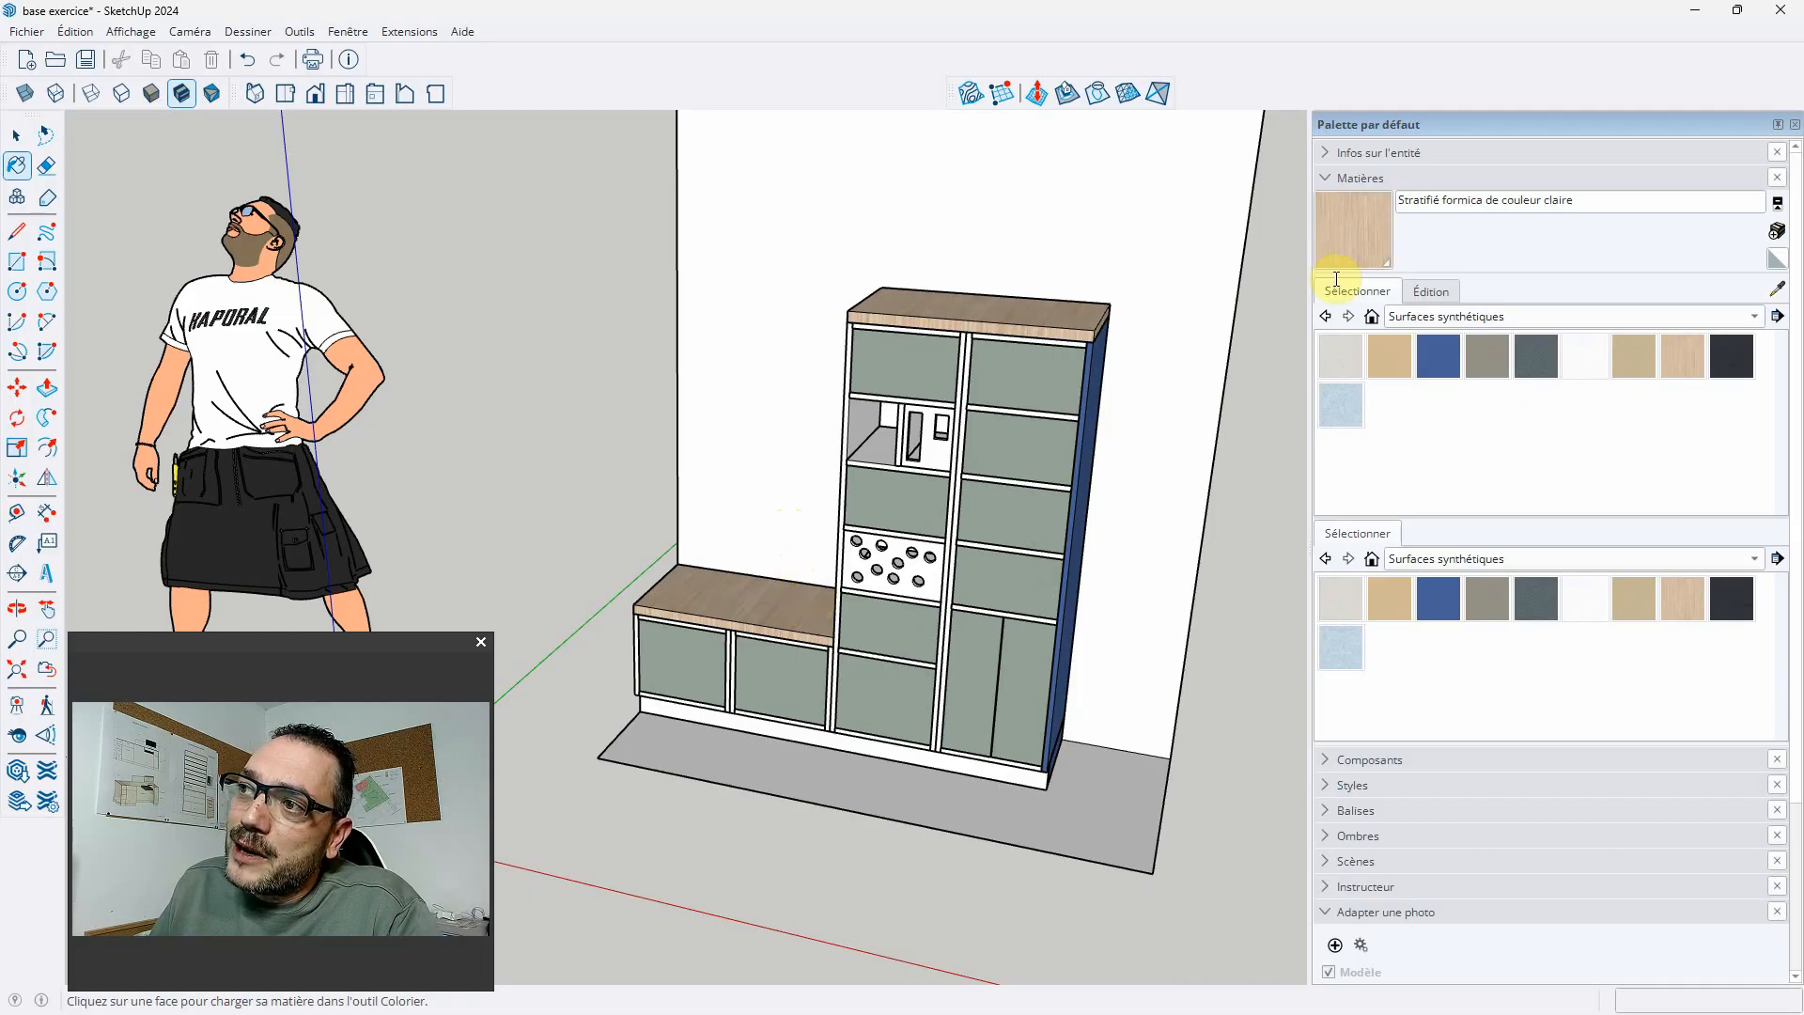
alt+click(1057, 374)
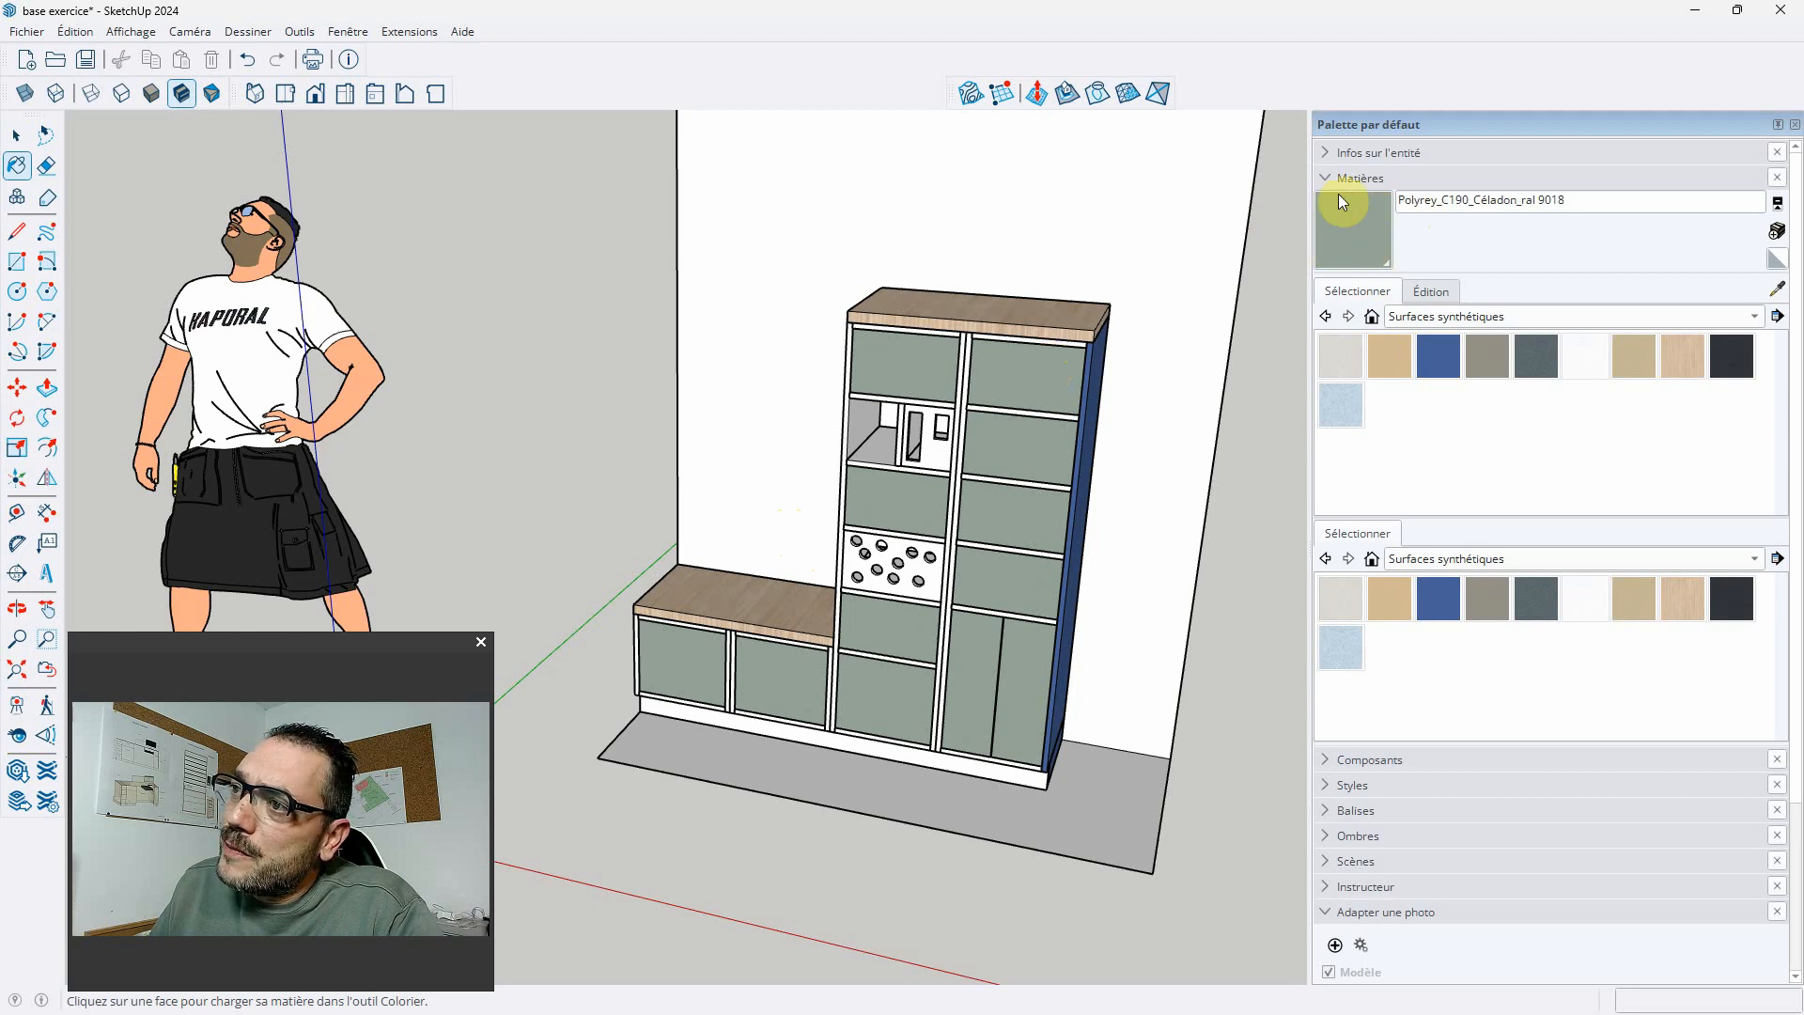
alt+click(1090, 394)
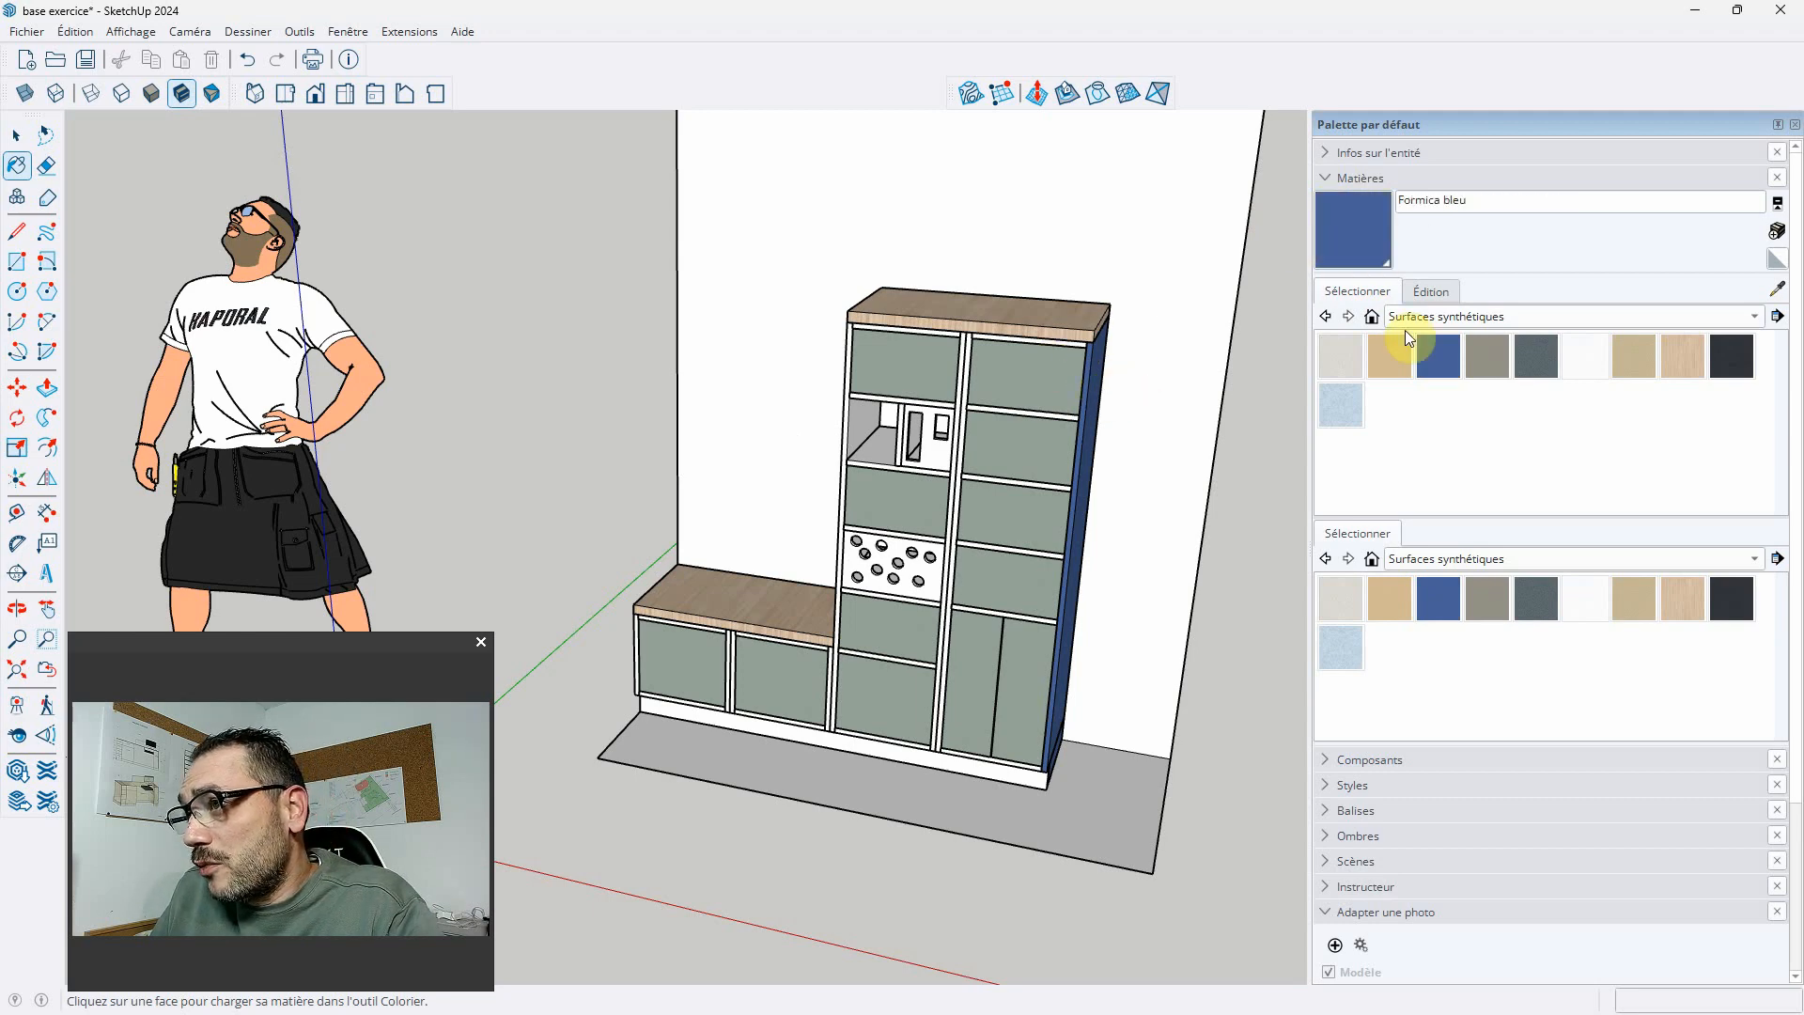
- Sample Stratifié formica de couleur claire from the worktop and paint the tall cabinet's perforated panel and the panel with rectangular cut-outs
alt+click(766, 595)
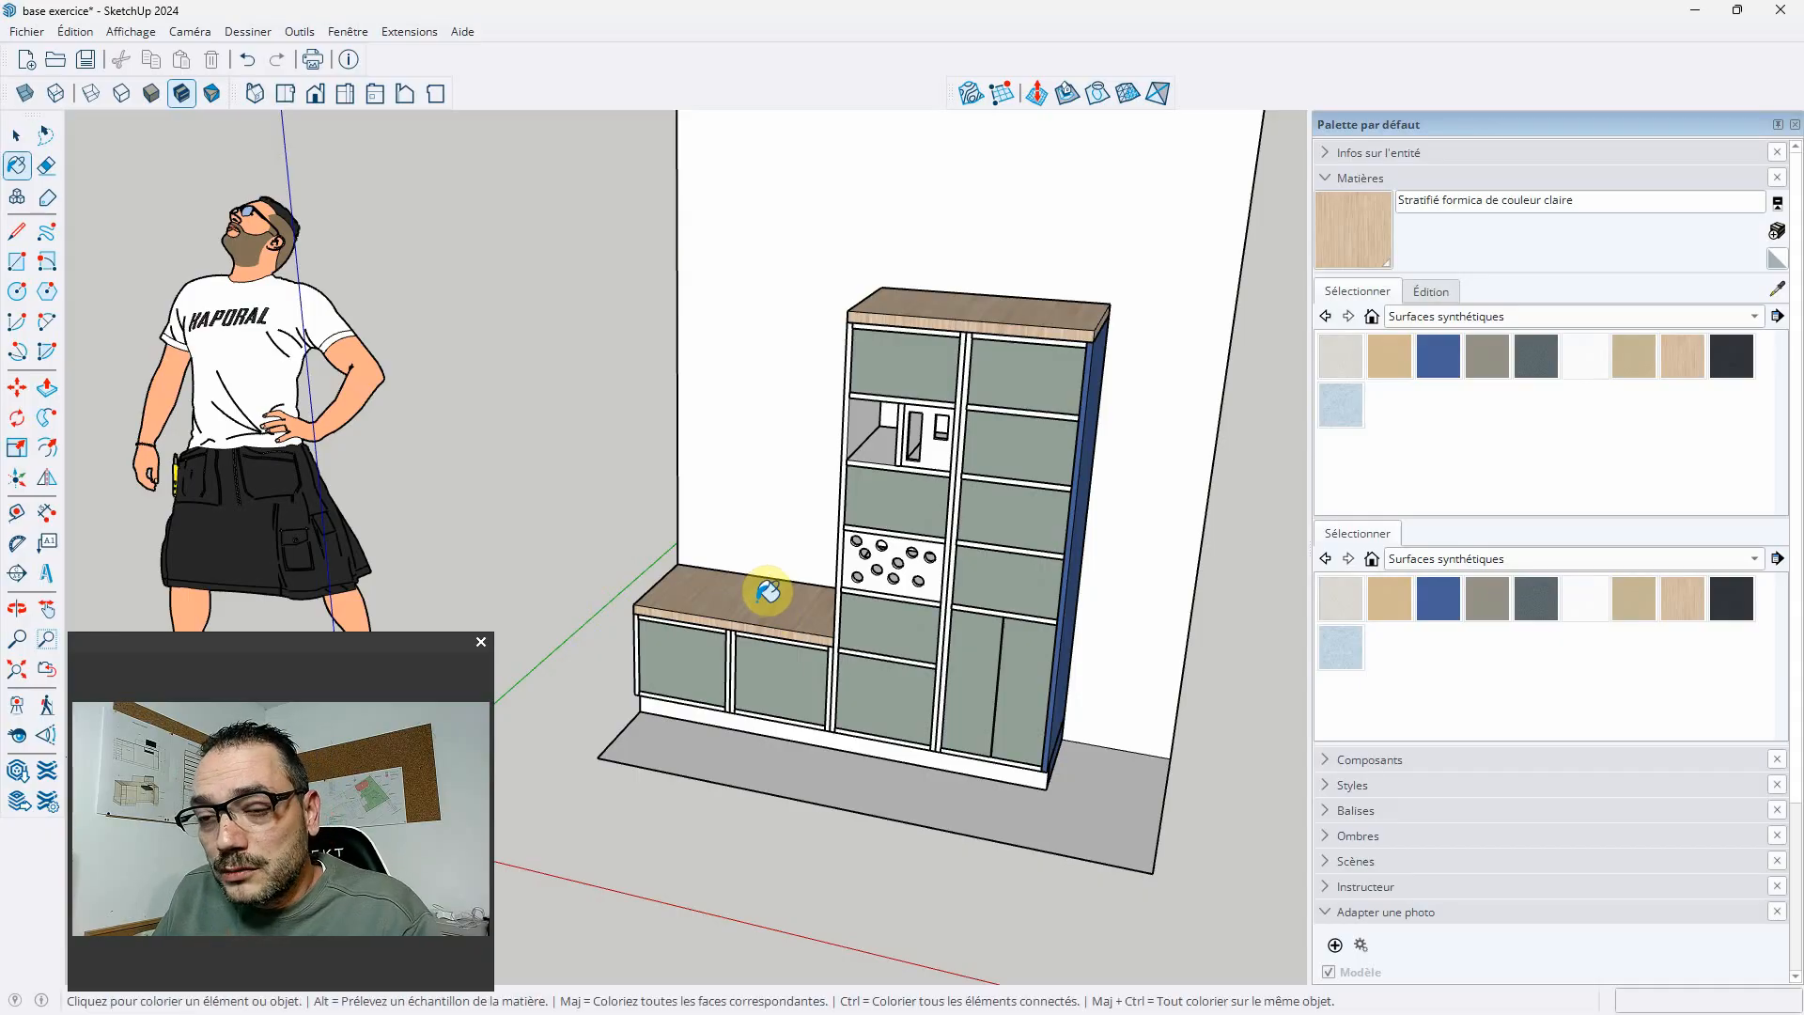
scroll(910, 564, up, 5)
click(964, 547)
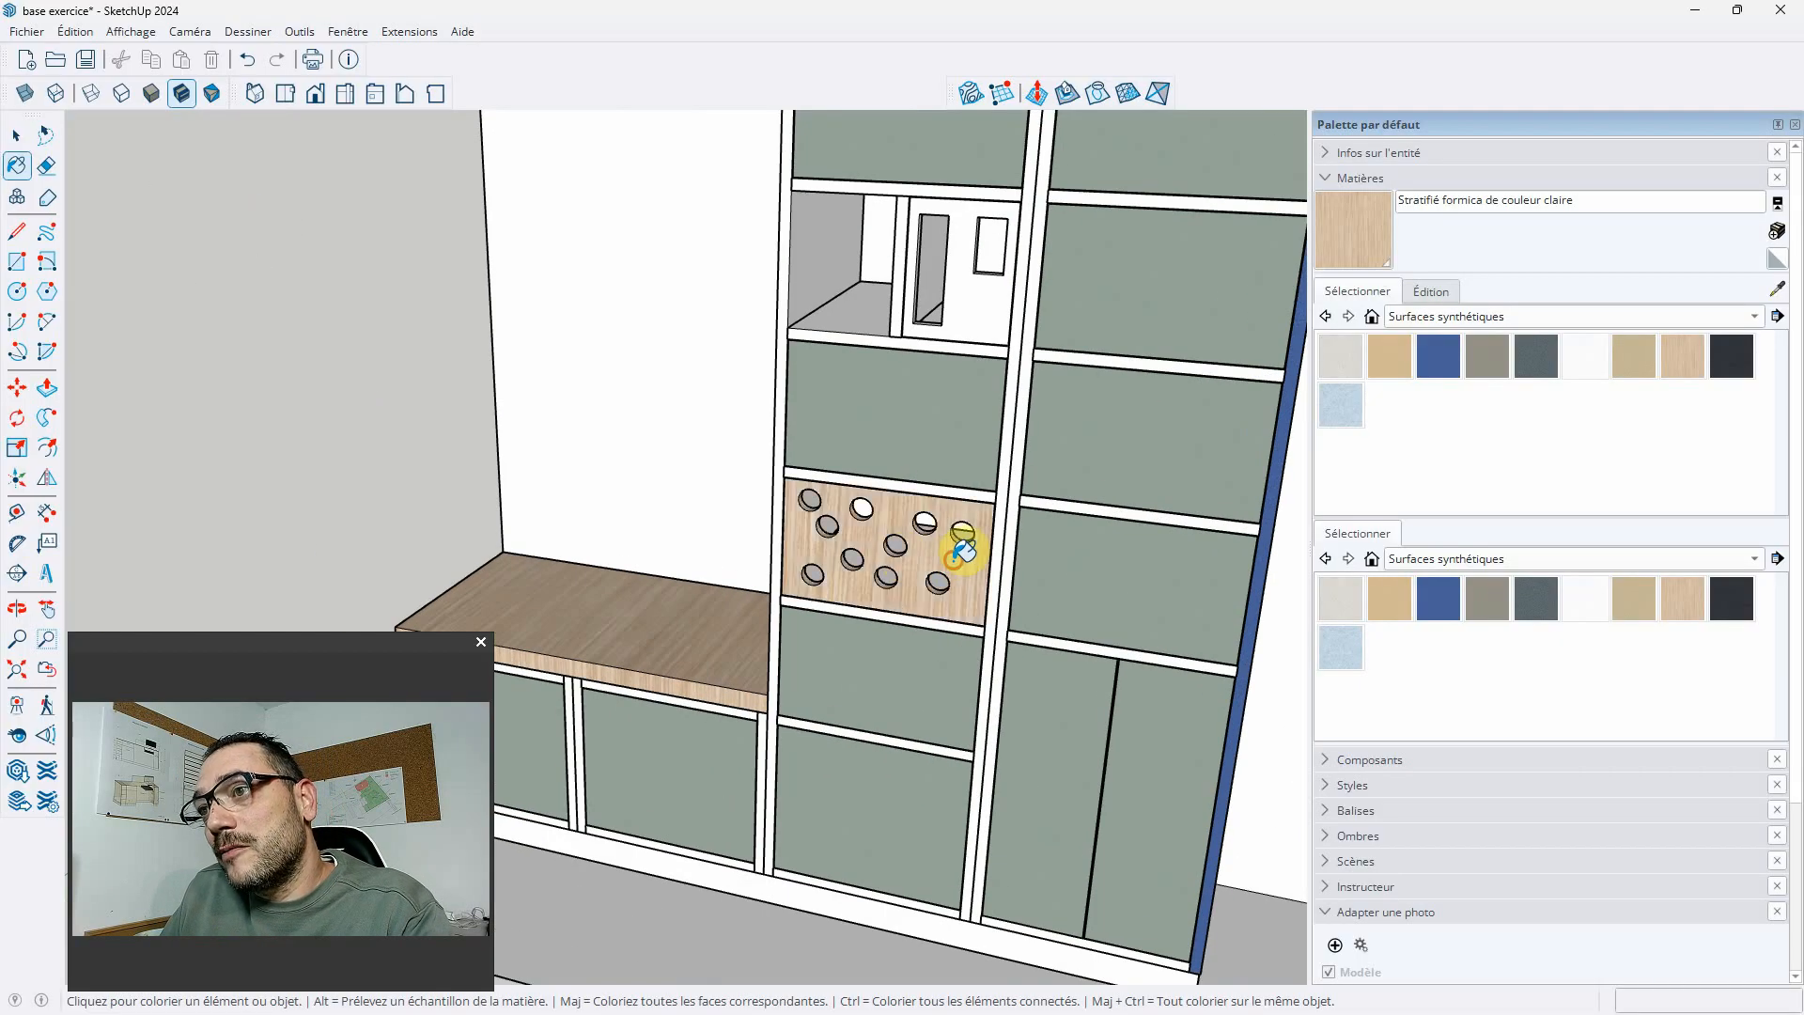
scroll(940, 564, down, 5)
scroll(905, 363, up, 3)
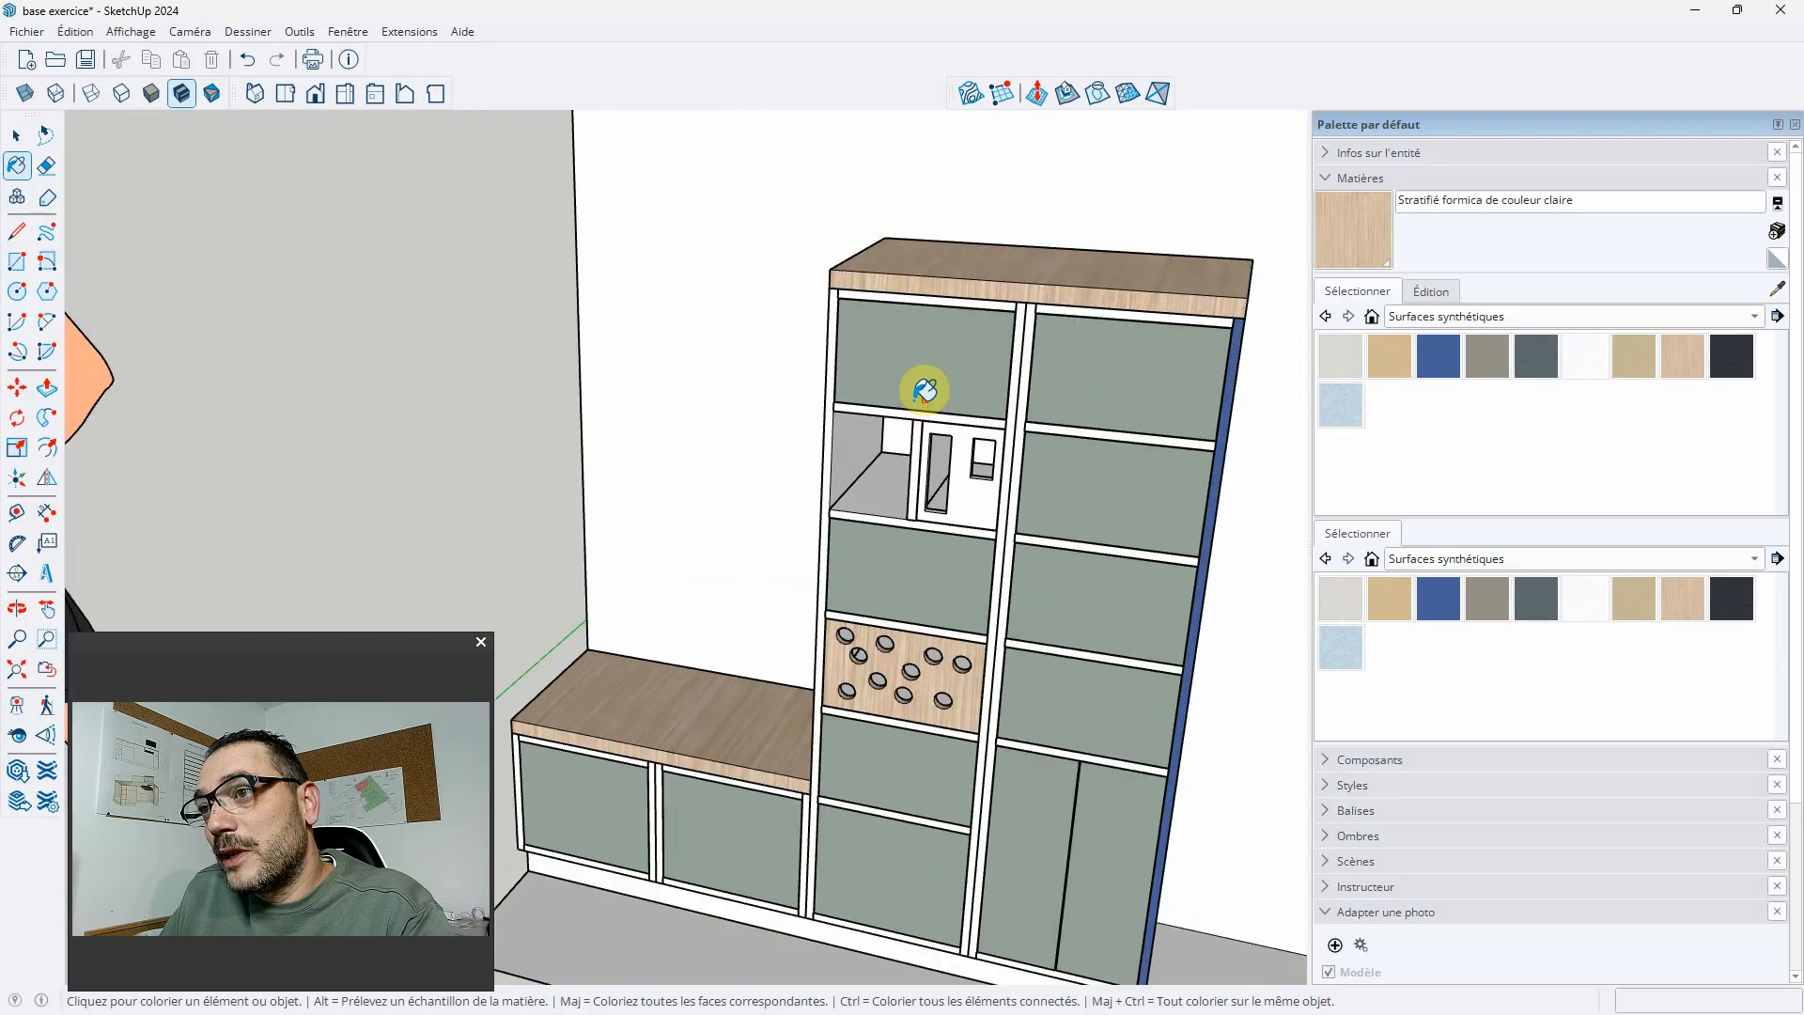
click(977, 504)
scroll(949, 504, down, 5)
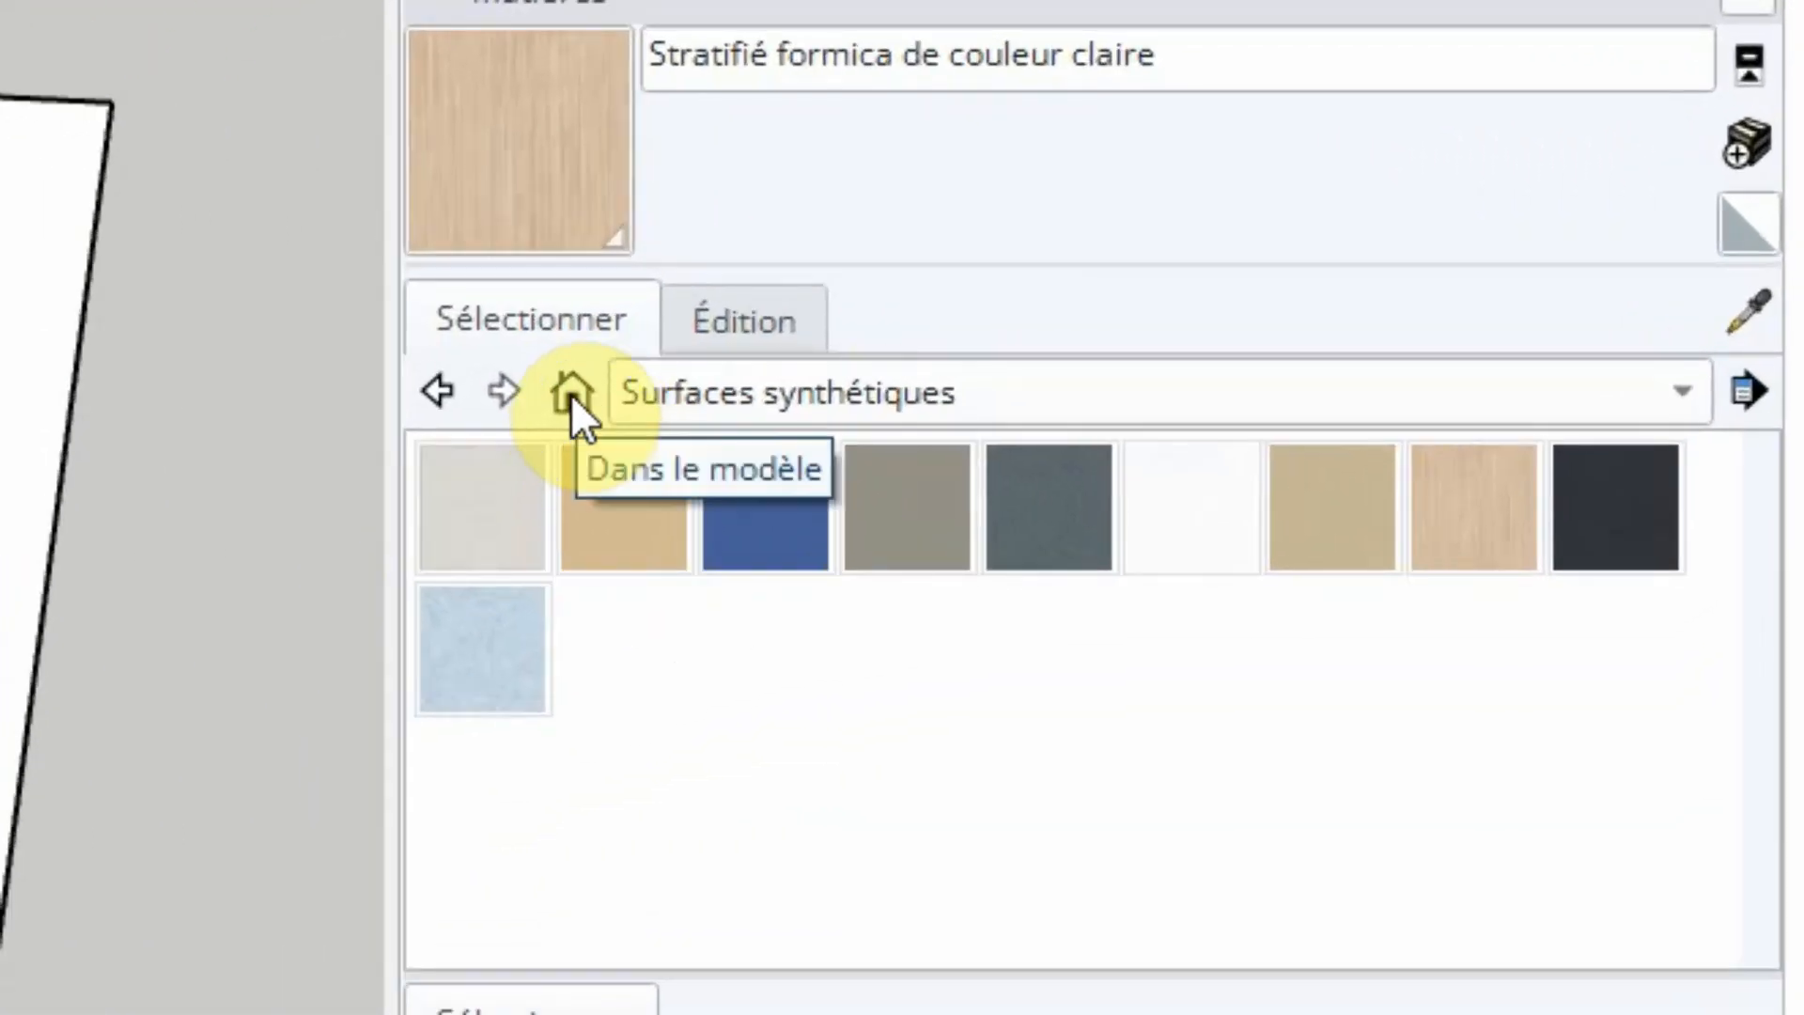
- Display the materials contained in the model in place of the Surfaces synthétiques collection
click(571, 392)
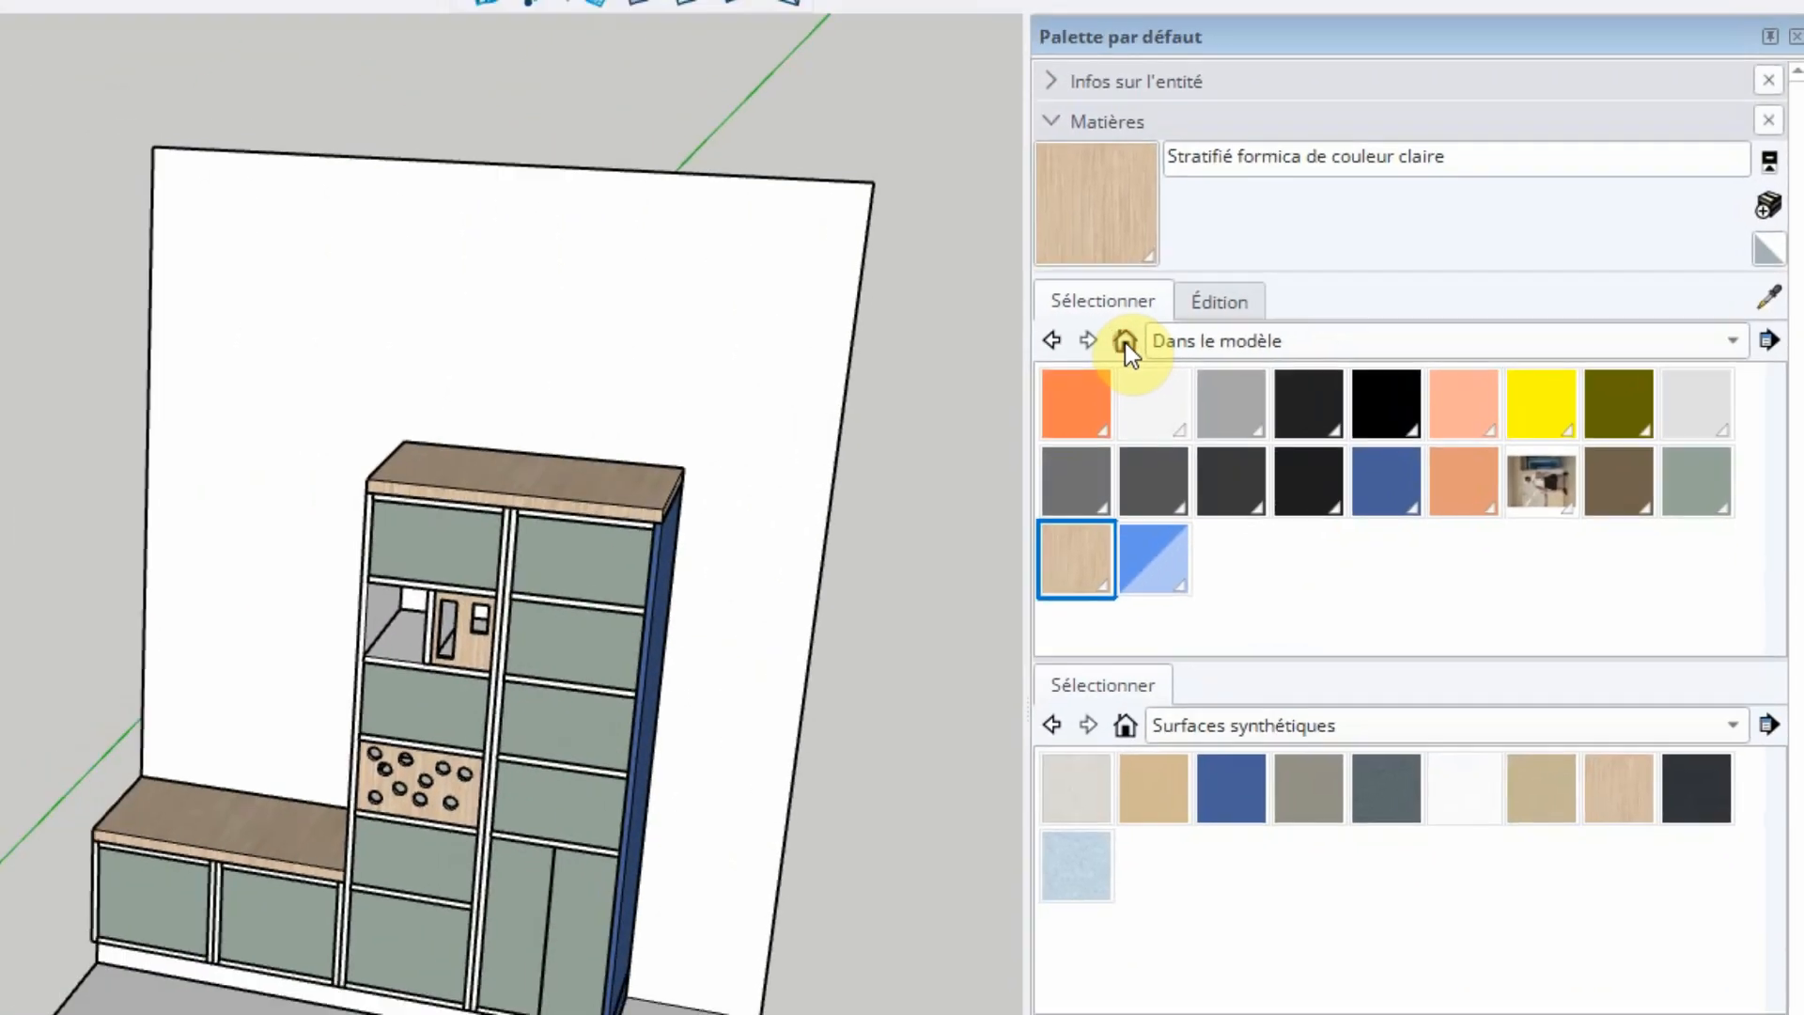